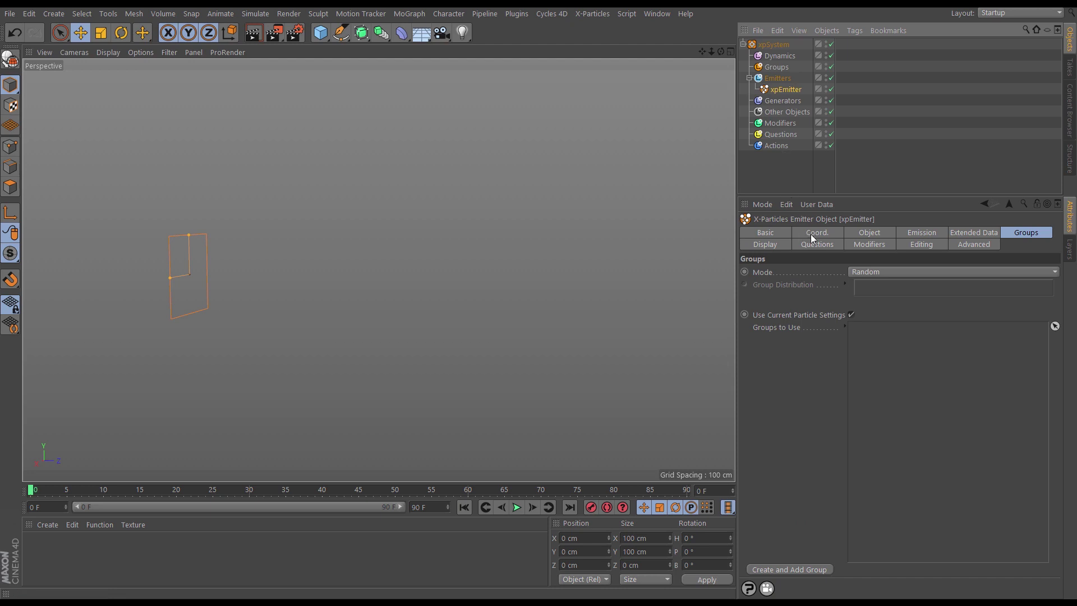
- Set the xpEmitter's emitter shape to Defined Emission and play the animation
{"action": "left_click", "coordinate": [868, 233]}
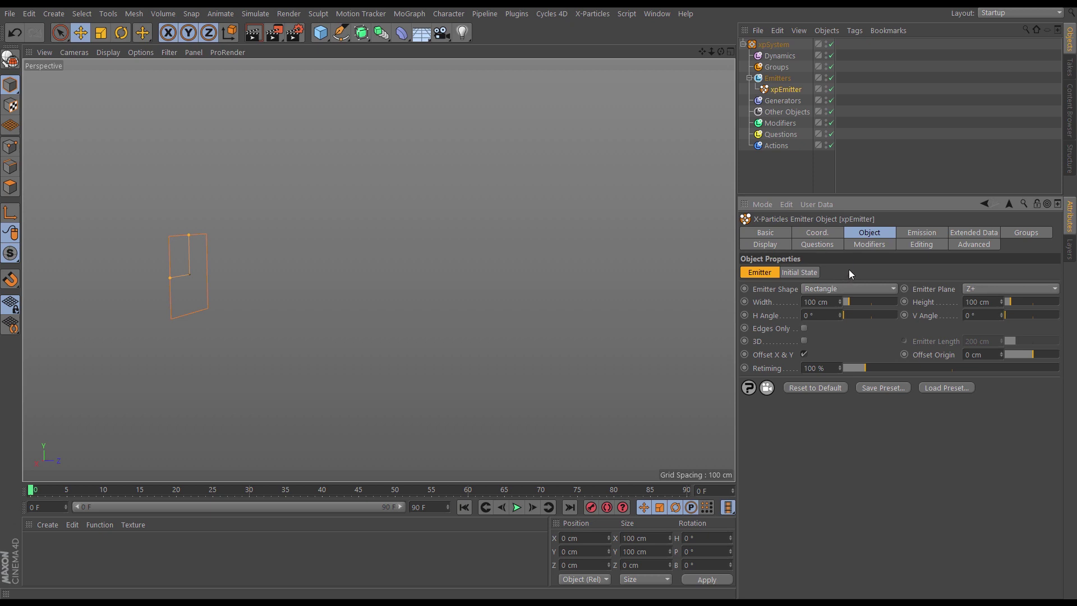
{"action": "left_click", "coordinate": [823, 288]}
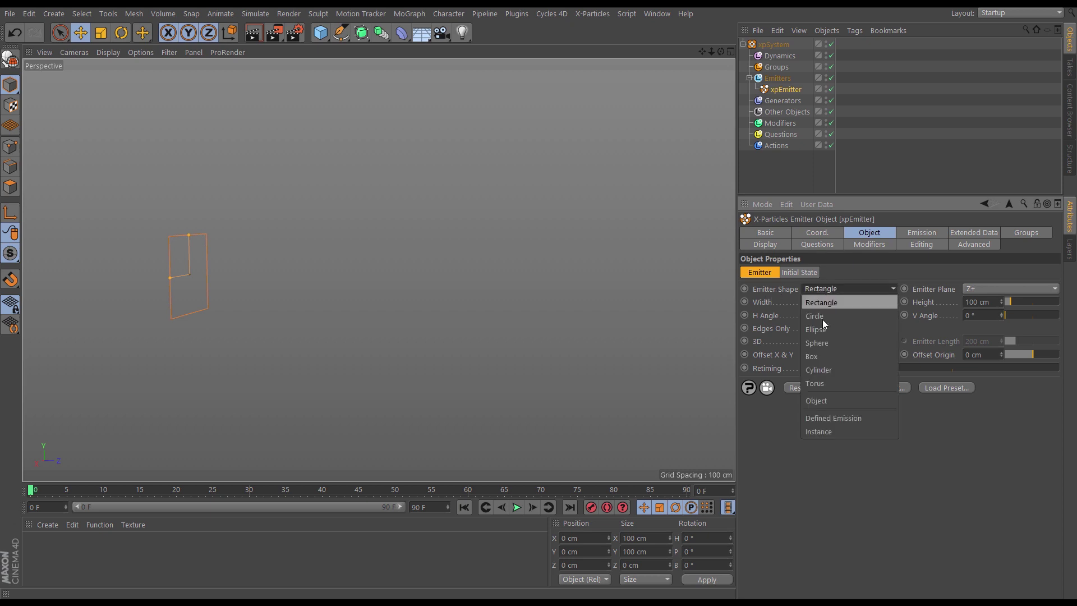
{"action": "left_click", "coordinate": [827, 418]}
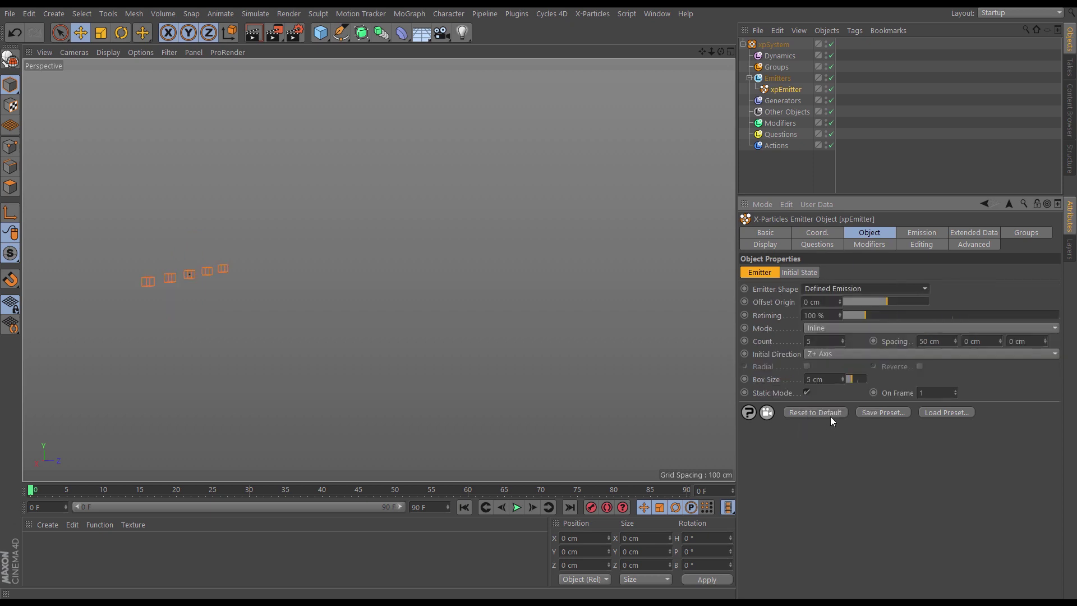
{"action": "left_click", "coordinate": [516, 508]}
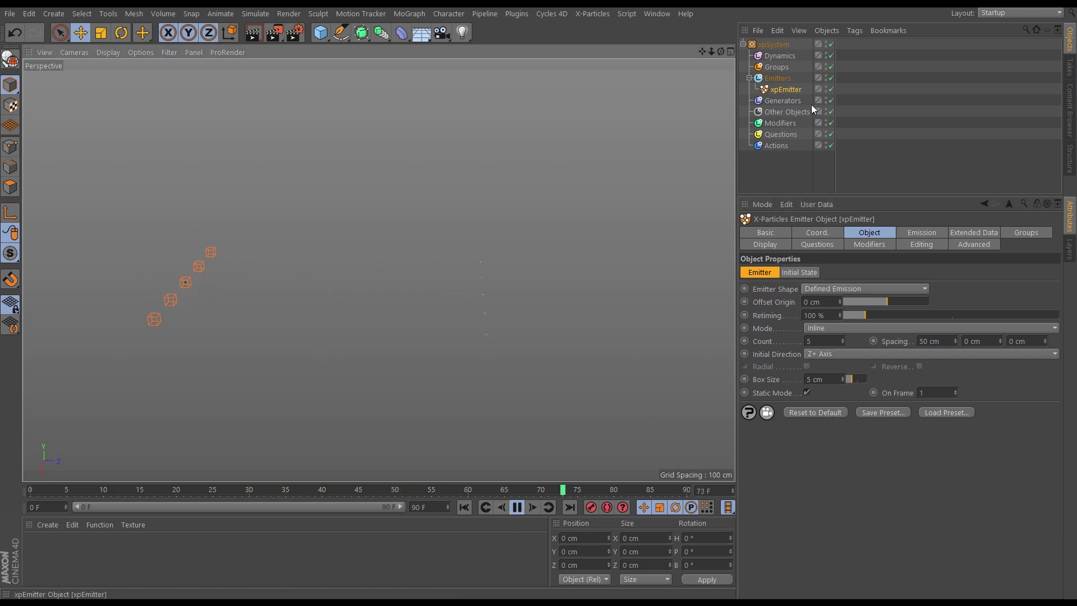
- Set the emitter's particle Editor Display to Circle
{"action": "left_click", "coordinate": [778, 247]}
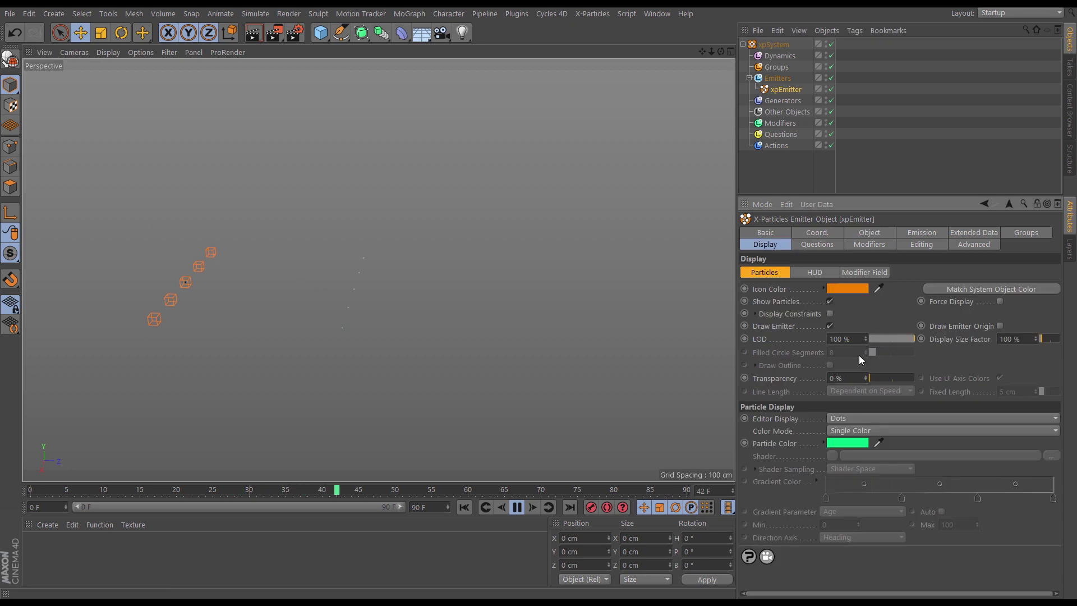
{"action": "left_click", "coordinate": [858, 418]}
{"action": "left_click", "coordinate": [850, 297]}
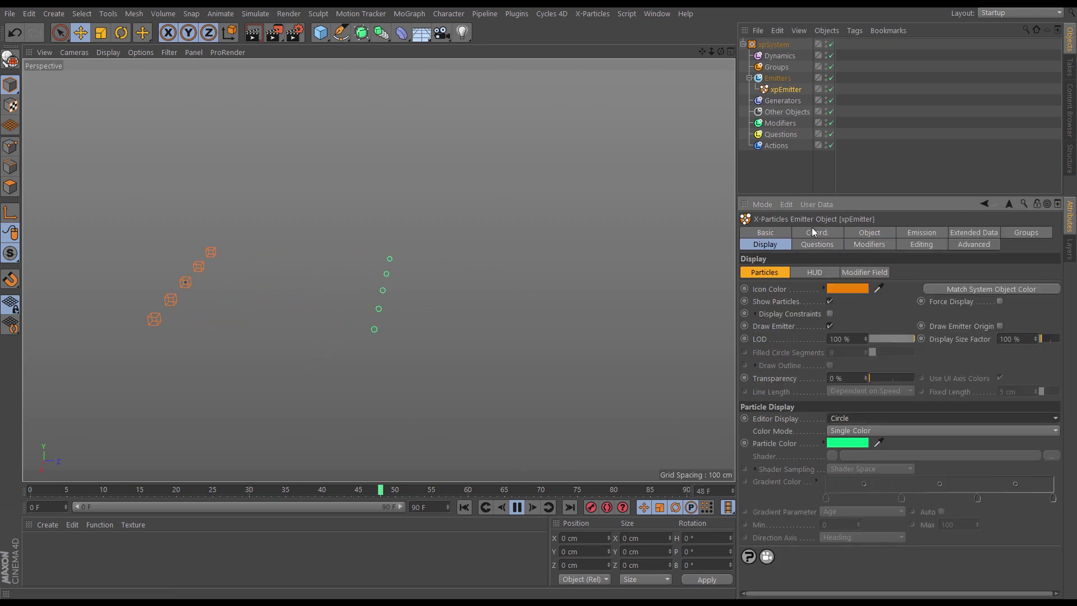
- Try the Circular and 3D Grid modes for the defined emission, and pause playback
{"action": "left_click", "coordinate": [869, 232]}
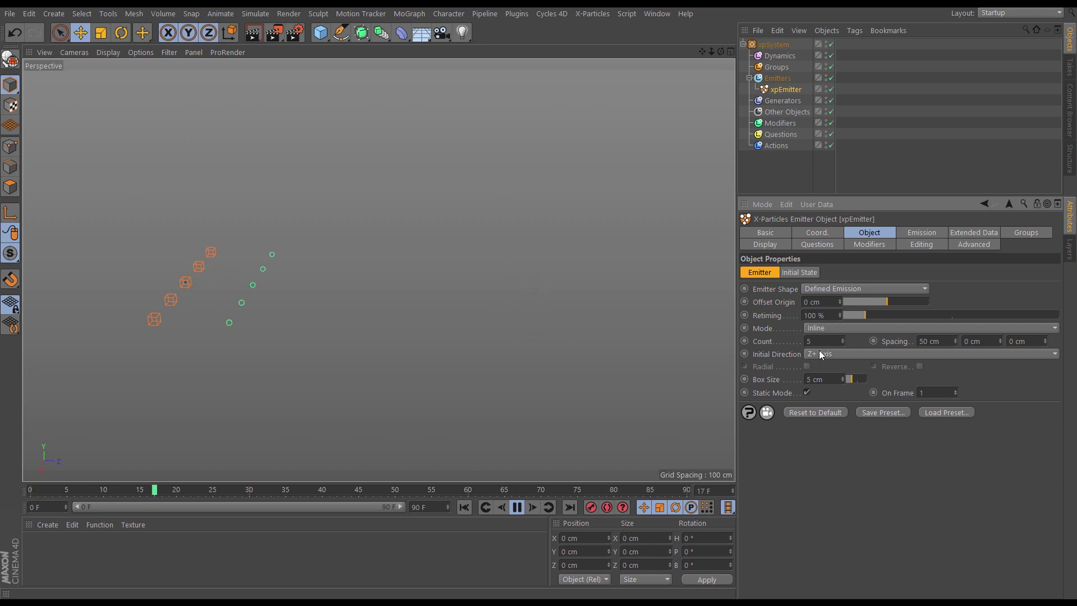
{"action": "left_click", "coordinate": [826, 326]}
{"action": "left_click", "coordinate": [830, 350]}
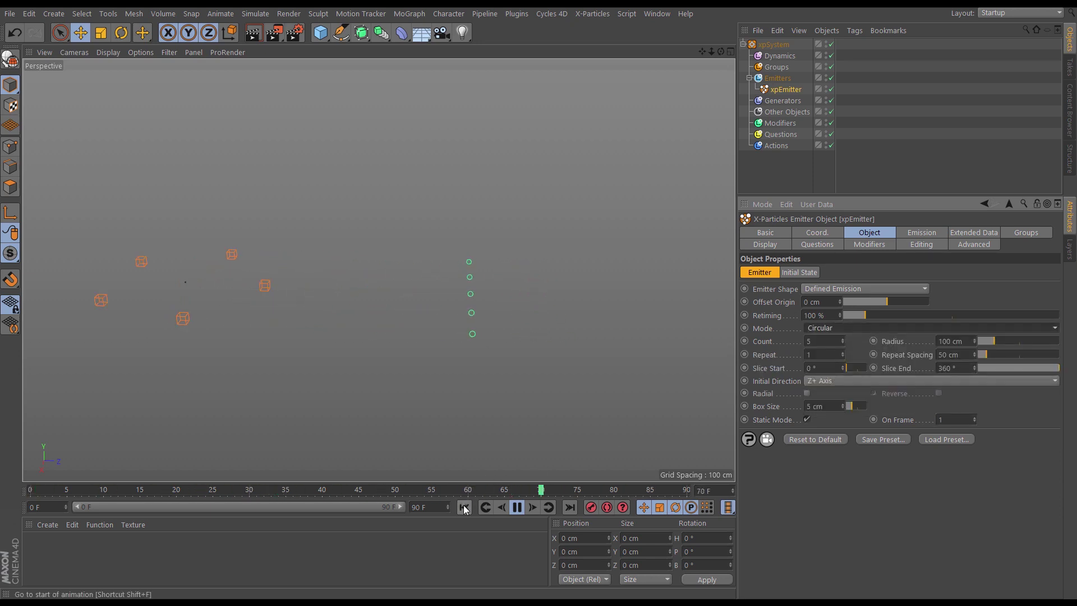
{"action": "left_click", "coordinate": [832, 328]}
{"action": "left_click", "coordinate": [823, 368]}
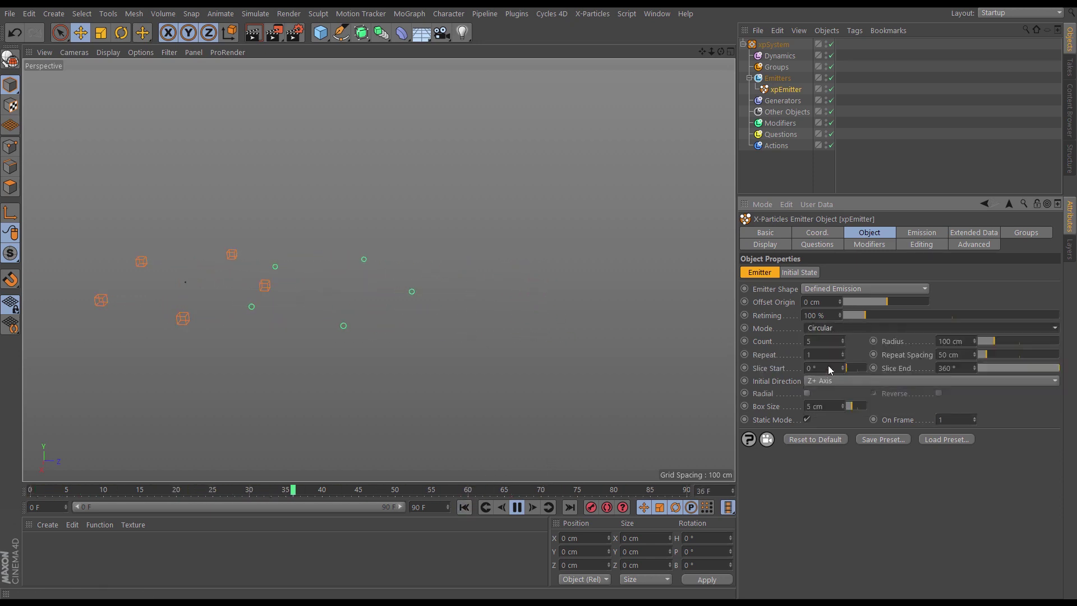
{"action": "left_click", "coordinate": [517, 507]}
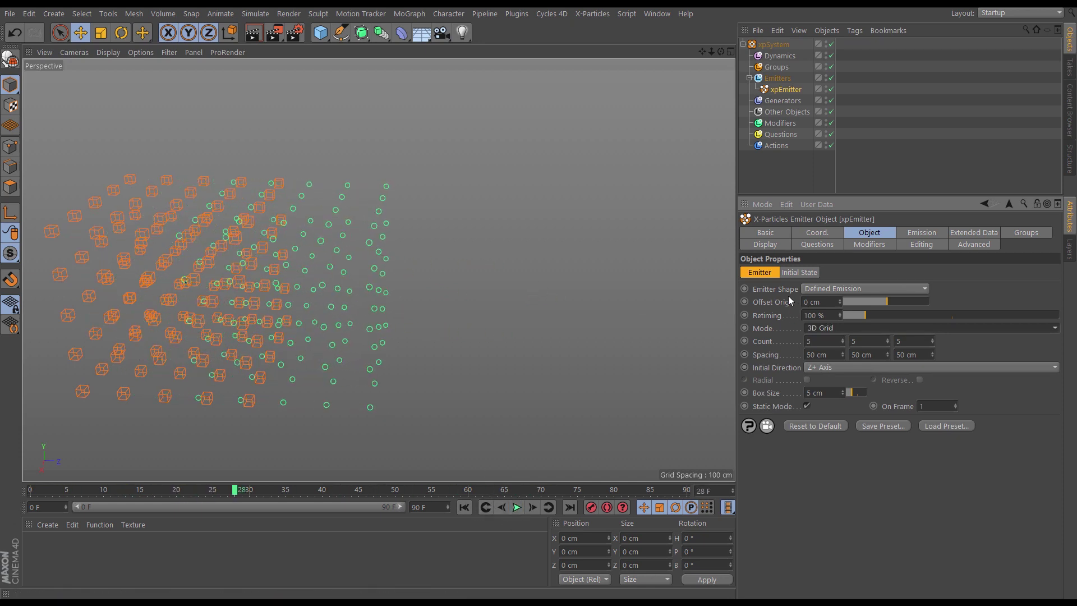
- Set the defined emission to Inline mode with a count of 1, and replay the animation from the start
{"action": "left_click", "coordinate": [816, 329]}
{"action": "left_click", "coordinate": [818, 346]}
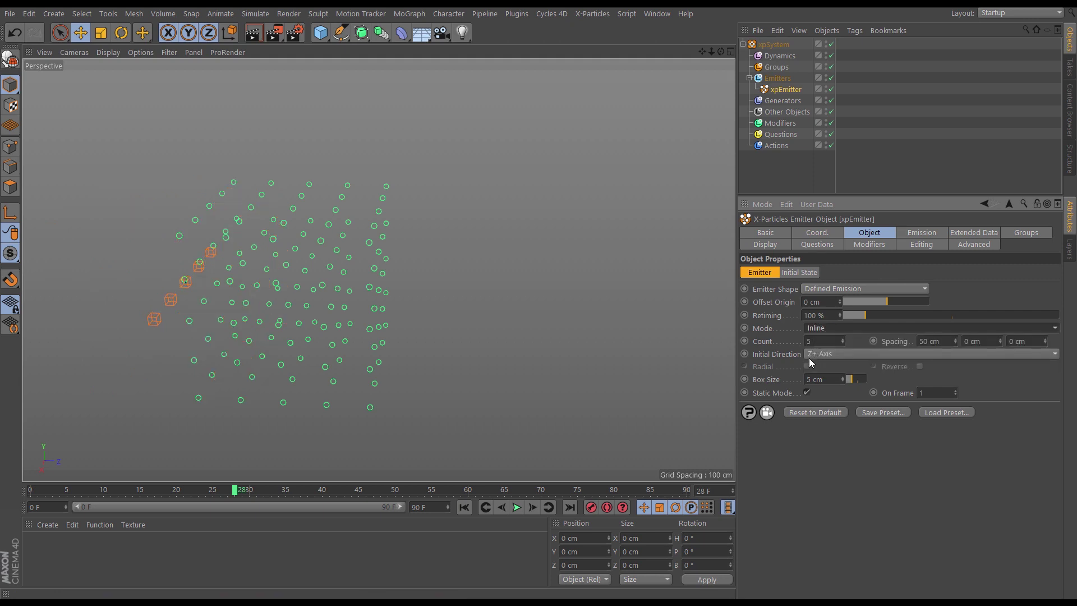
{"action": "left_click", "coordinate": [809, 342]}
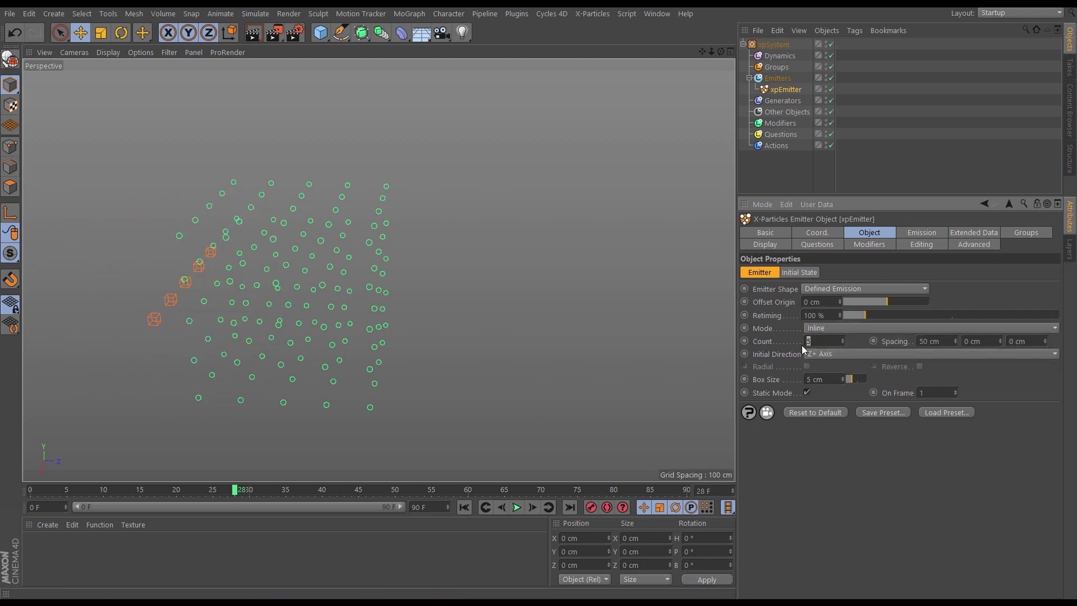
{"action": "type", "text": "1"}
{"action": "key", "text": "Return"}
{"action": "left_click", "coordinate": [464, 507]}
{"action": "left_click", "coordinate": [516, 505]}
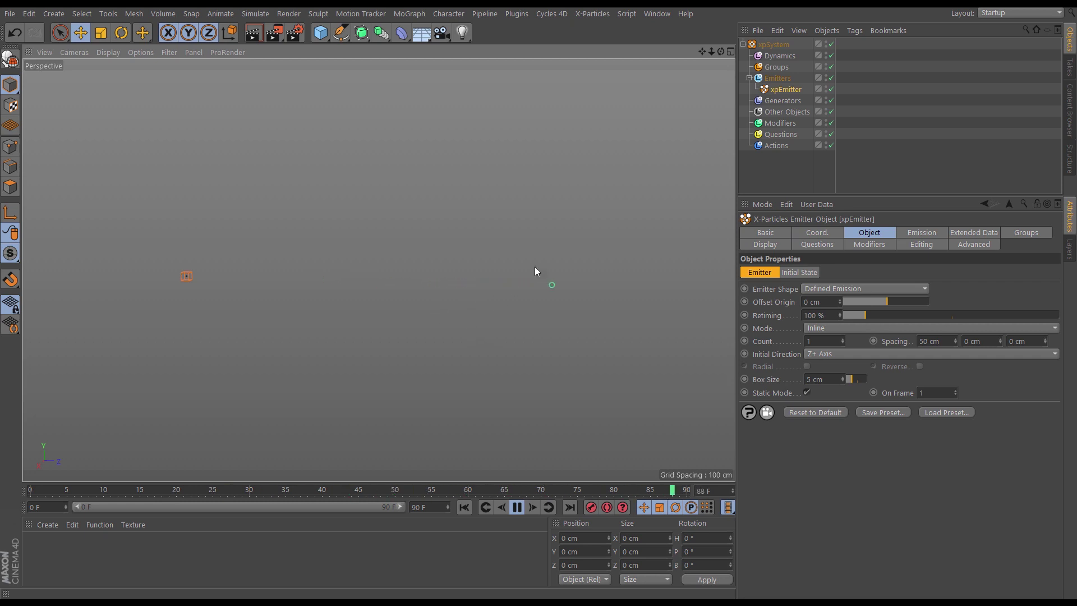
- Add an xpTendril generate modifier to the Modifiers folder and restart the animation from the first frame
{"action": "left_click", "coordinate": [778, 126]}
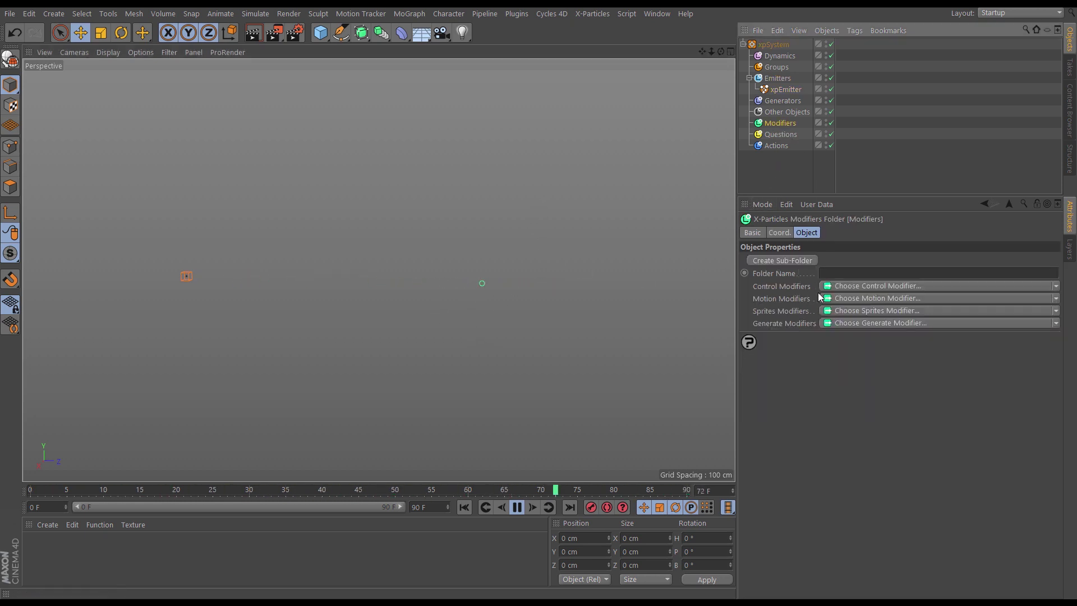
{"action": "left_click", "coordinate": [1057, 324]}
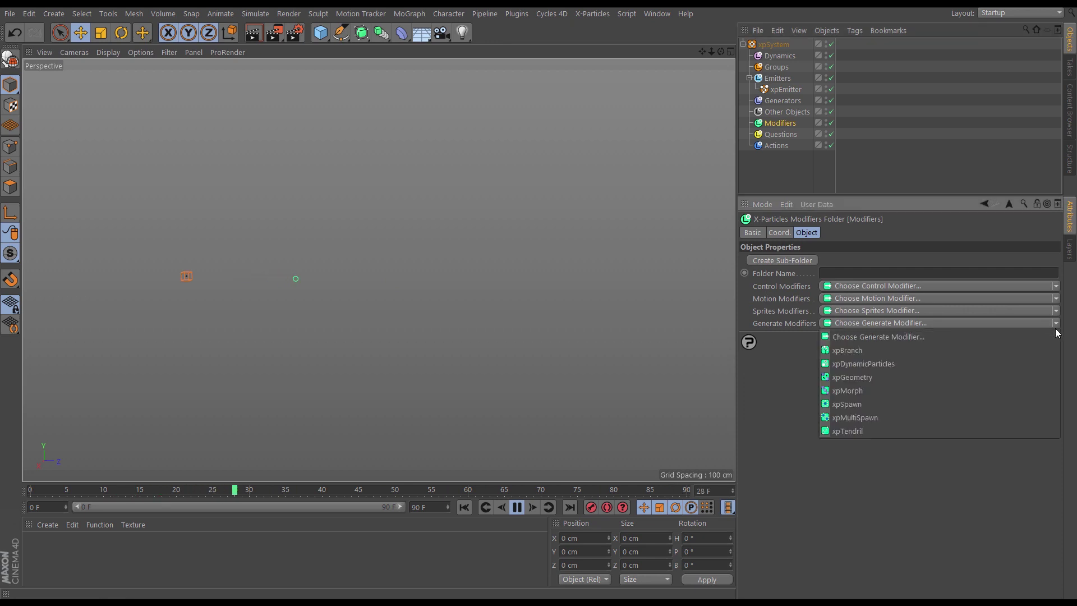
{"action": "left_click", "coordinate": [853, 430]}
{"action": "left_click", "coordinate": [465, 508]}
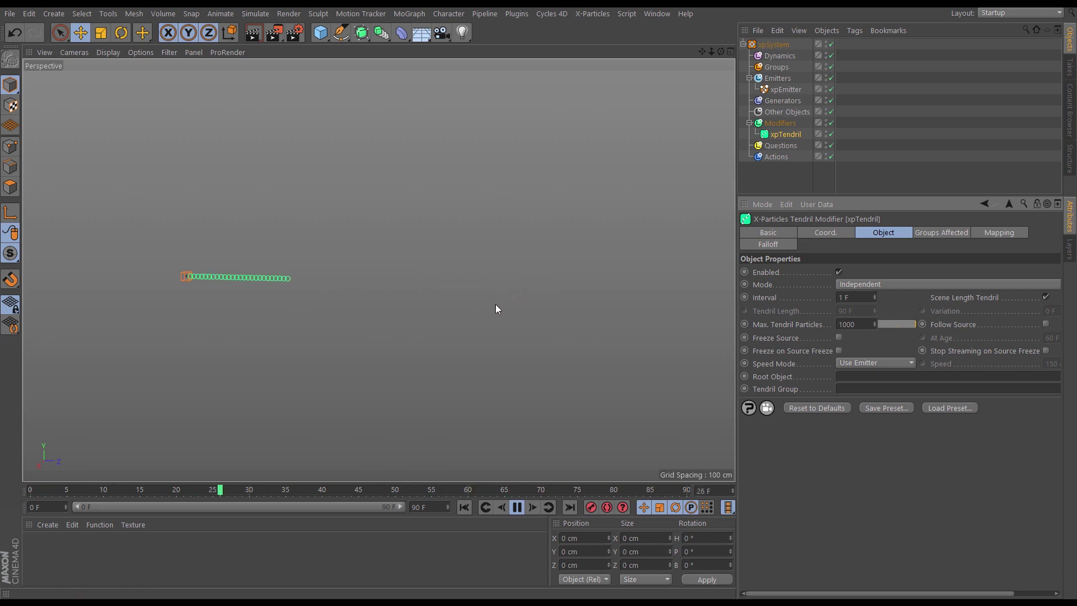
- Extend the timeline's end to frame 500 and disable Scene Length Tendril on the tendril modifier
{"action": "left_click", "coordinate": [418, 507]}
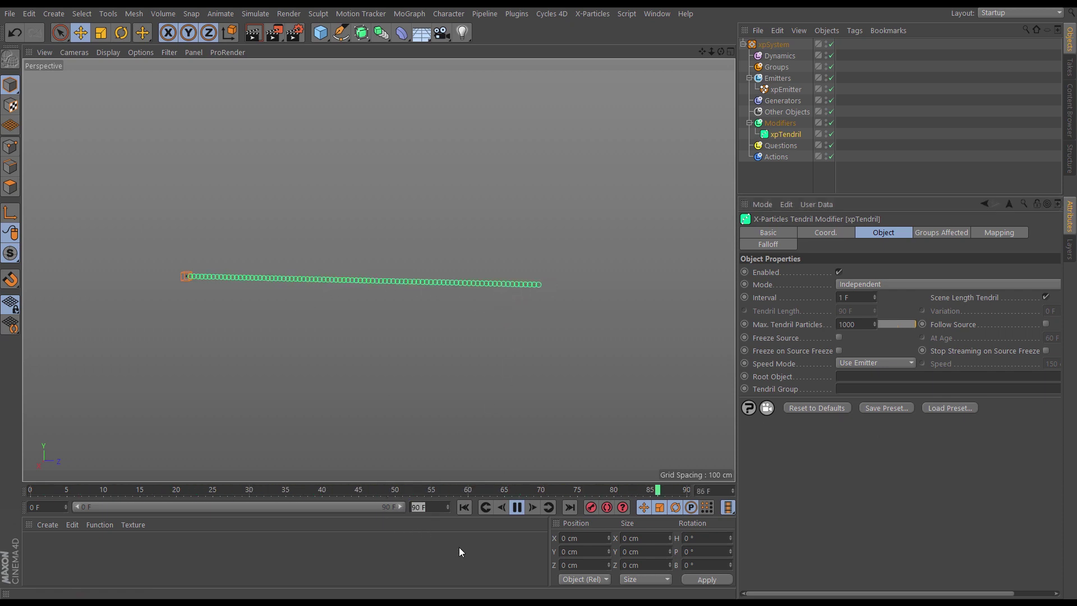
{"action": "type", "text": "5"}
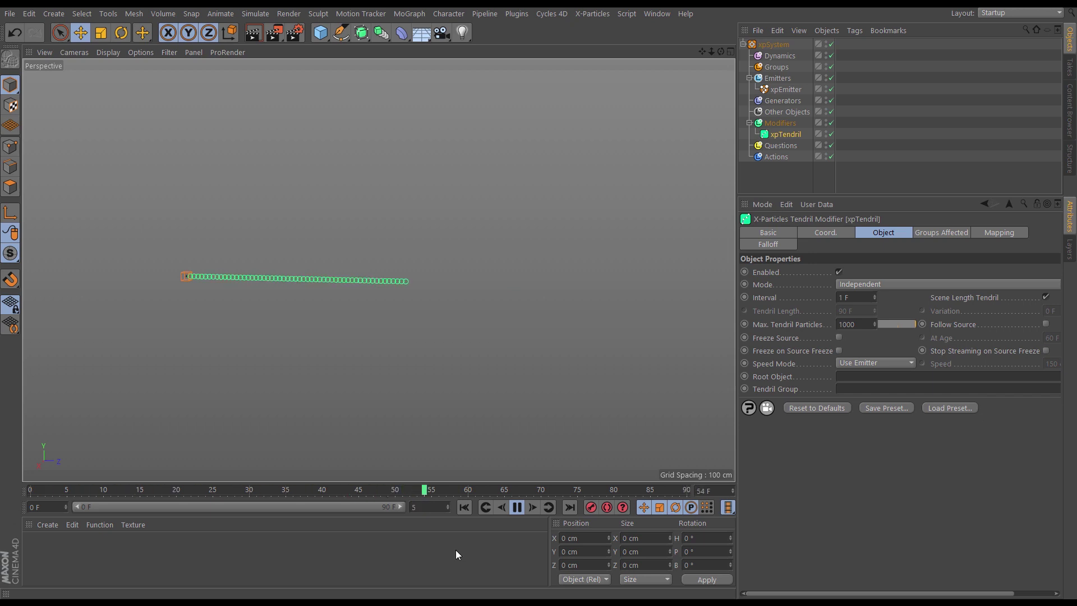
{"action": "type", "text": "00"}
{"action": "key", "text": "Return"}
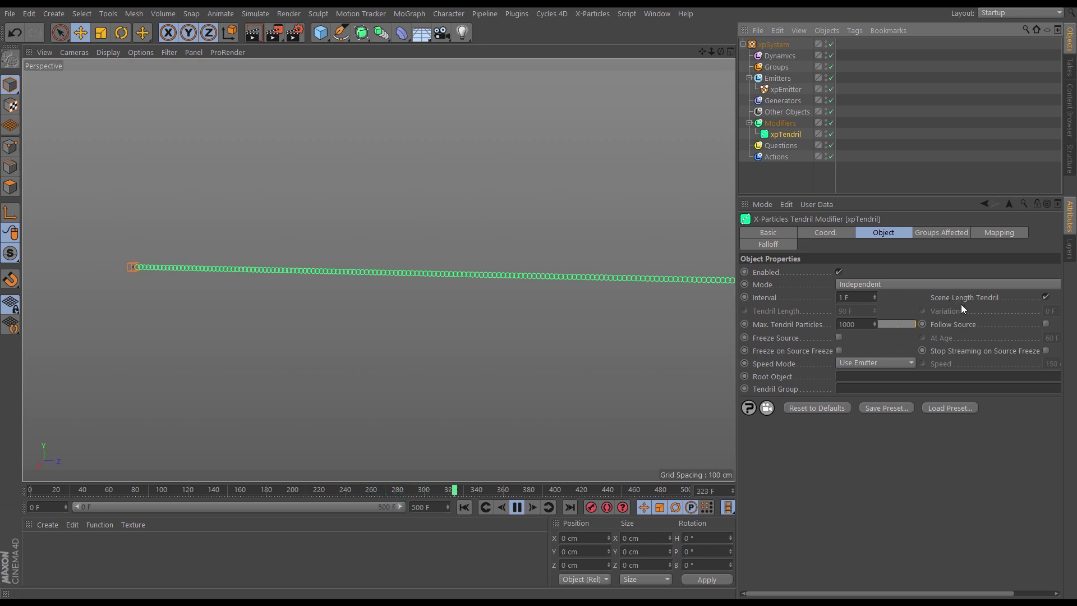
{"action": "left_click", "coordinate": [1046, 296]}
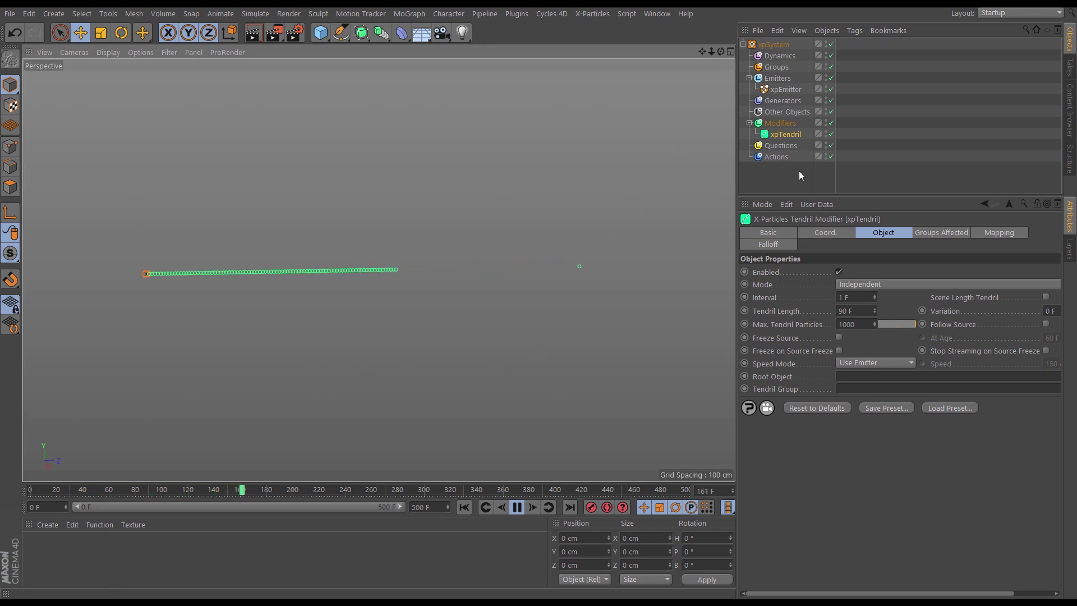
- Add an xpTurbulence motion modifier to the Modifiers folder
{"action": "left_click", "coordinate": [781, 124]}
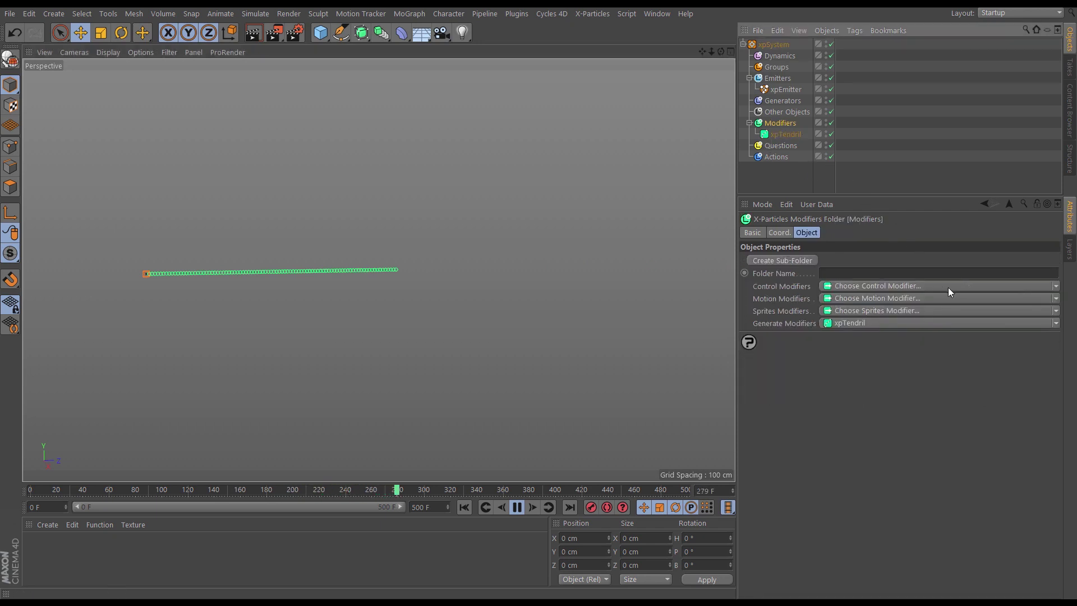
{"action": "left_click", "coordinate": [1055, 298]}
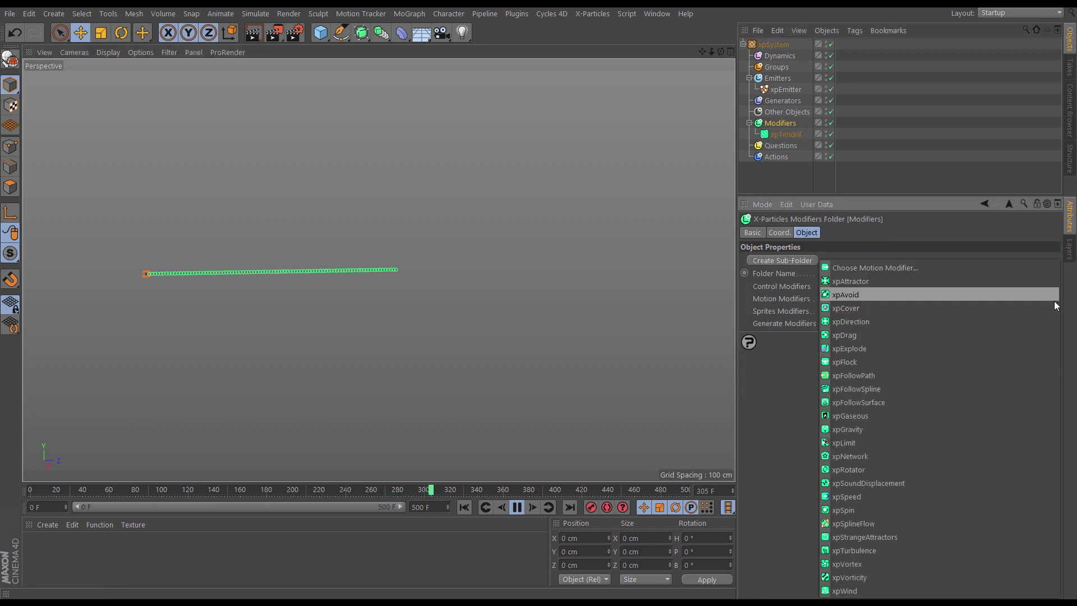
{"action": "left_click", "coordinate": [867, 551]}
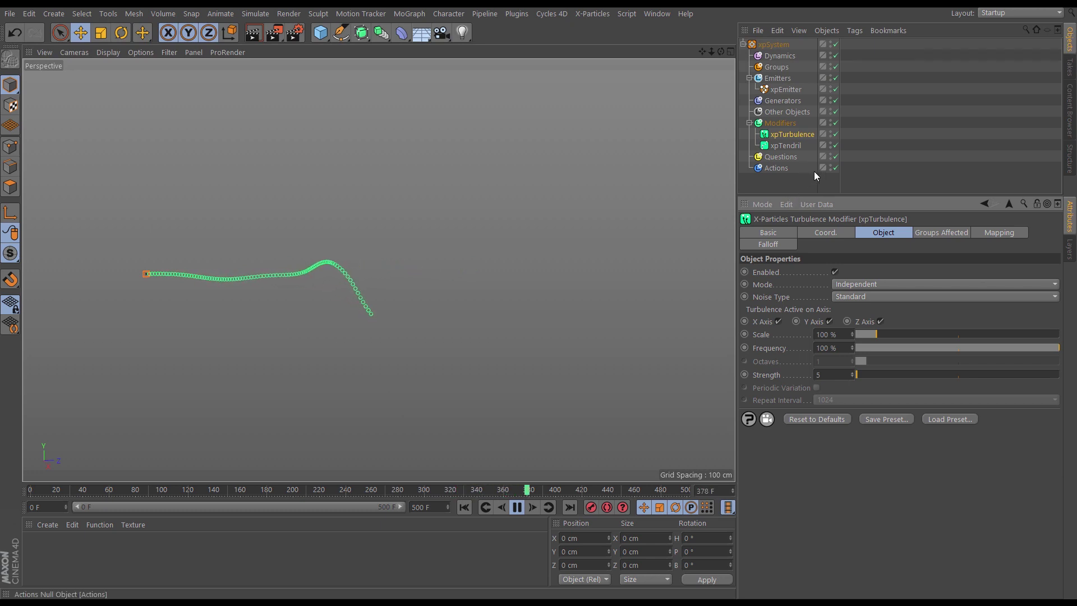
- Add an xpTrail generator with xpEmitter as its emitter, then run the animation from the start and pause it
{"action": "left_click", "coordinate": [781, 100]}
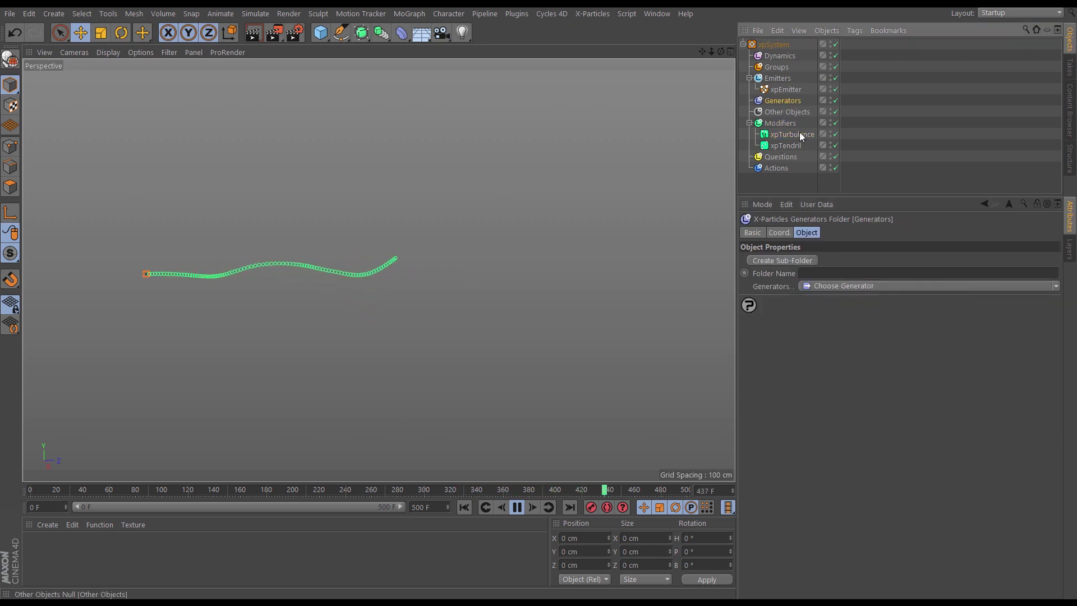
{"action": "left_click", "coordinate": [1055, 286]}
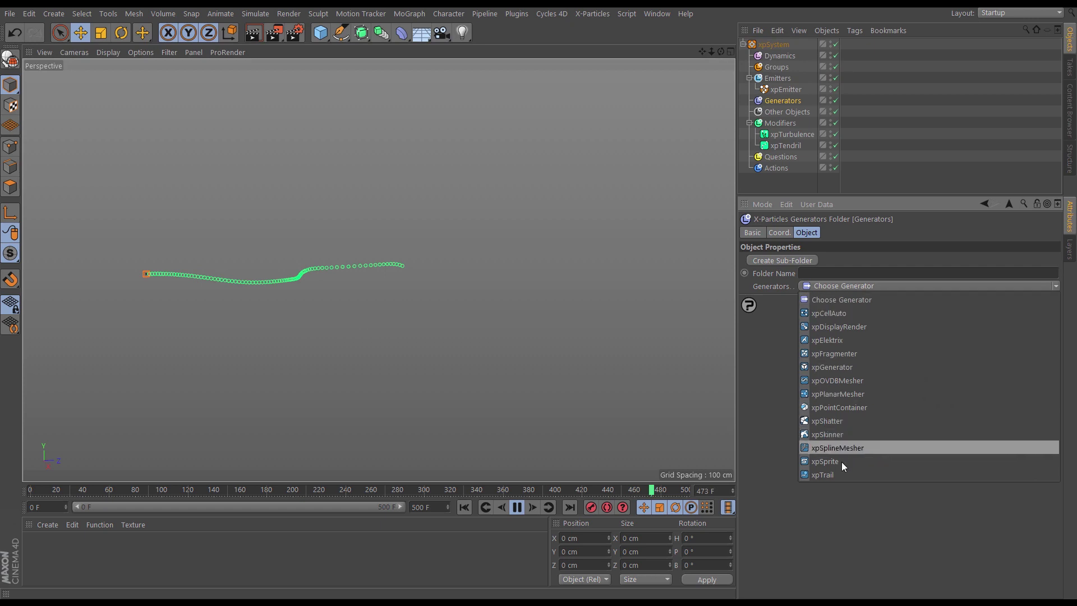
{"action": "left_click", "coordinate": [830, 474]}
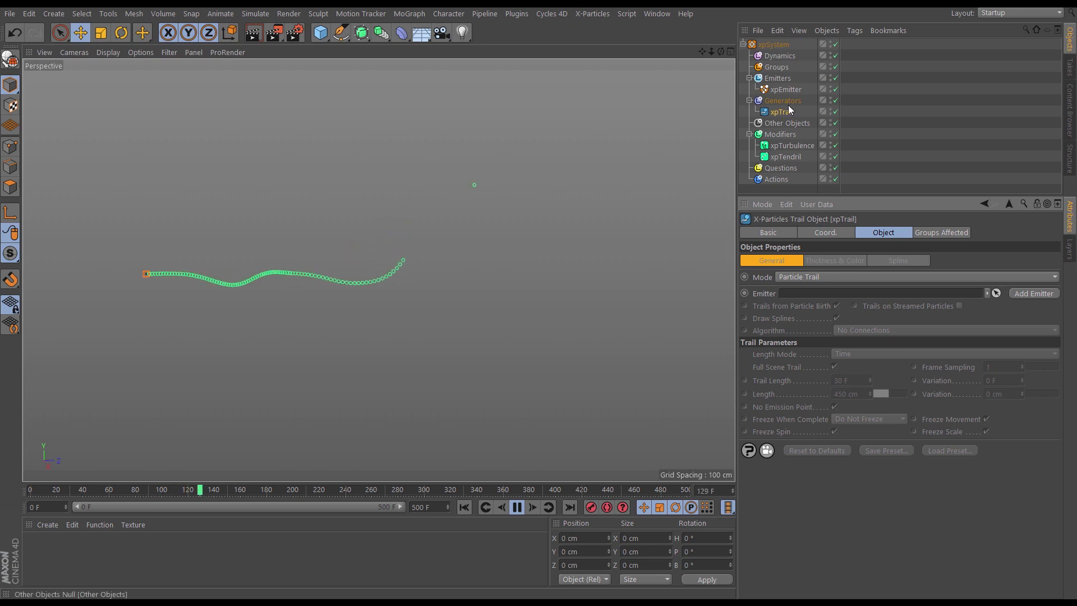
{"action": "left_click_drag", "start_coordinate": [790, 88], "coordinate": [802, 294]}
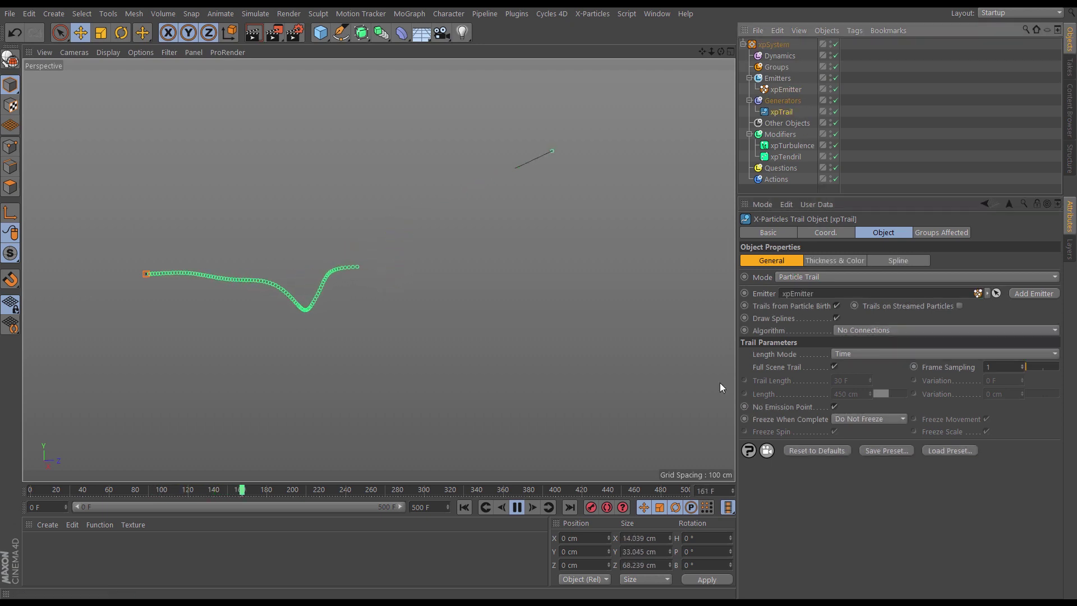
{"action": "left_click", "coordinate": [464, 507]}
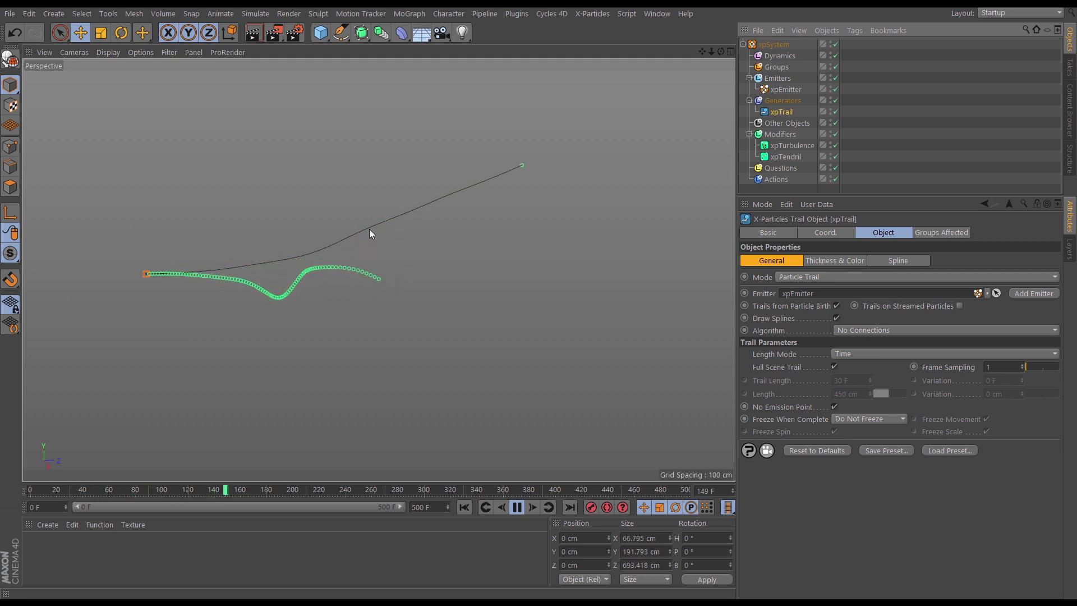
{"action": "left_click", "coordinate": [516, 507]}
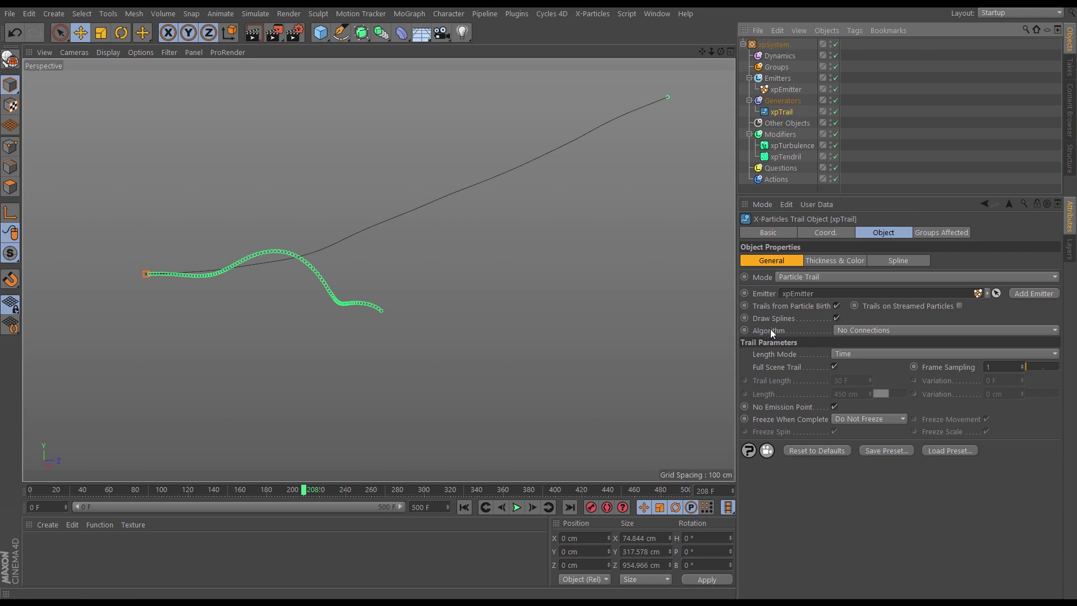
- Set the trail's Algorithm to Tendrils and hide xpEmitter in the viewport, replaying the animation from the start
{"action": "left_click", "coordinate": [861, 331]}
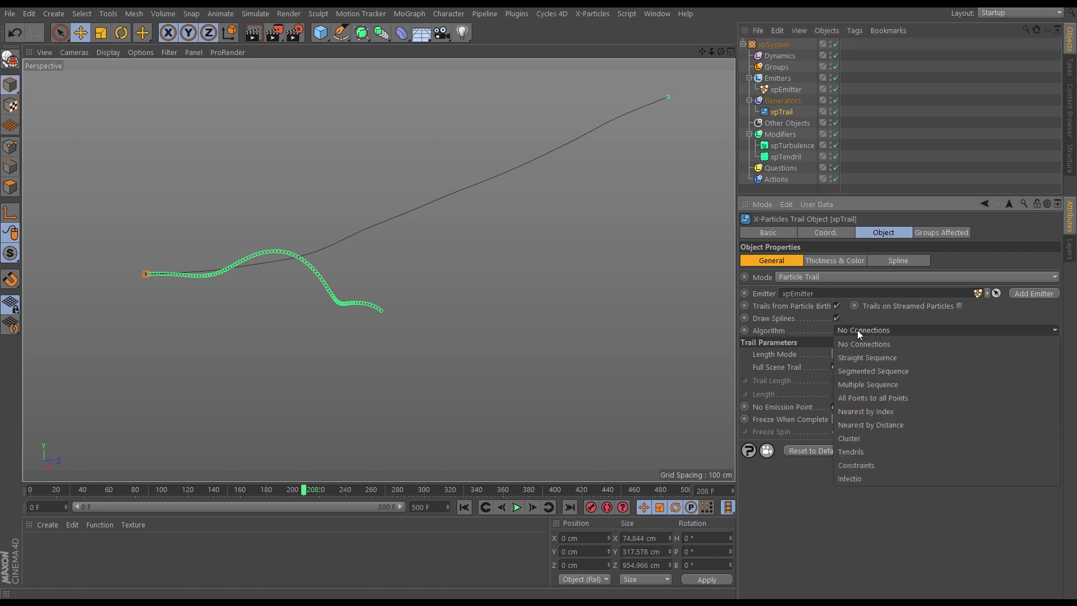
{"action": "left_click", "coordinate": [857, 452]}
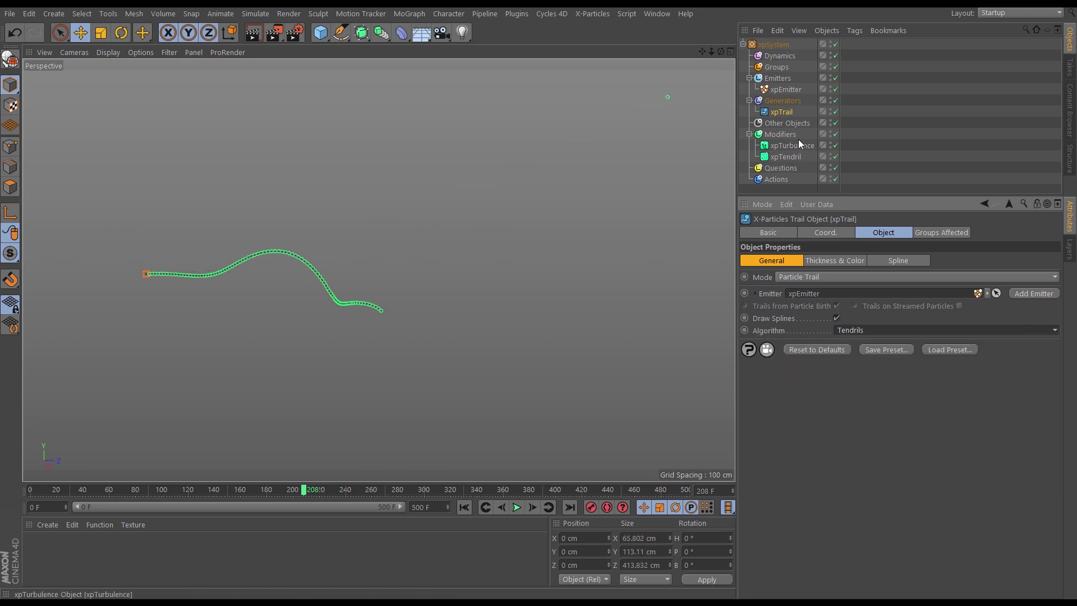
{"action": "left_click", "coordinate": [832, 87]}
{"action": "left_click", "coordinate": [464, 507]}
{"action": "left_click", "coordinate": [517, 507]}
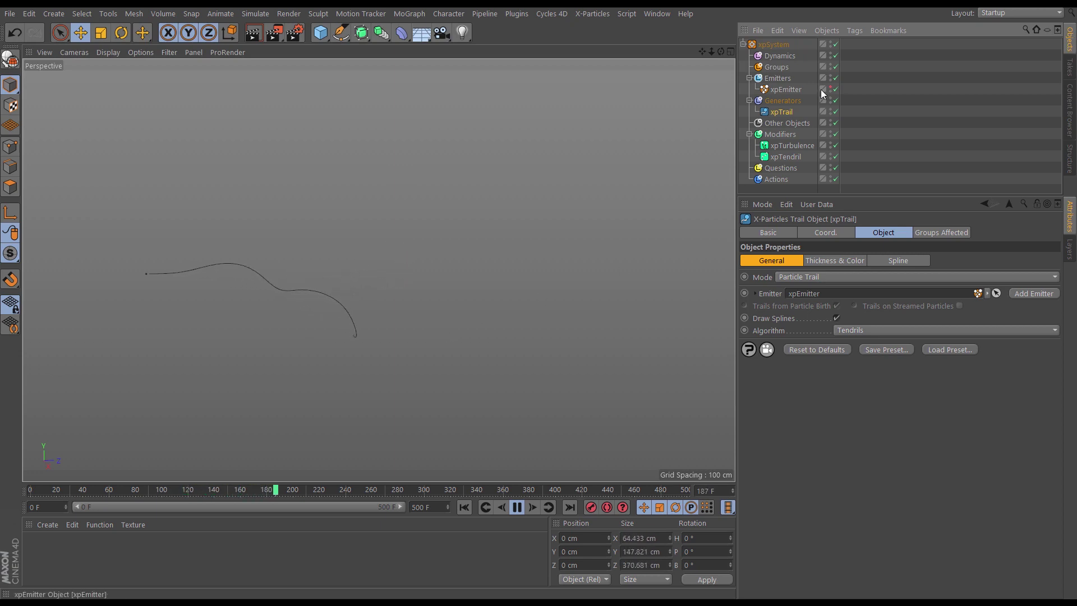
- Add an xpSplineMesher generator to the Generators folder
{"action": "left_click", "coordinate": [785, 101]}
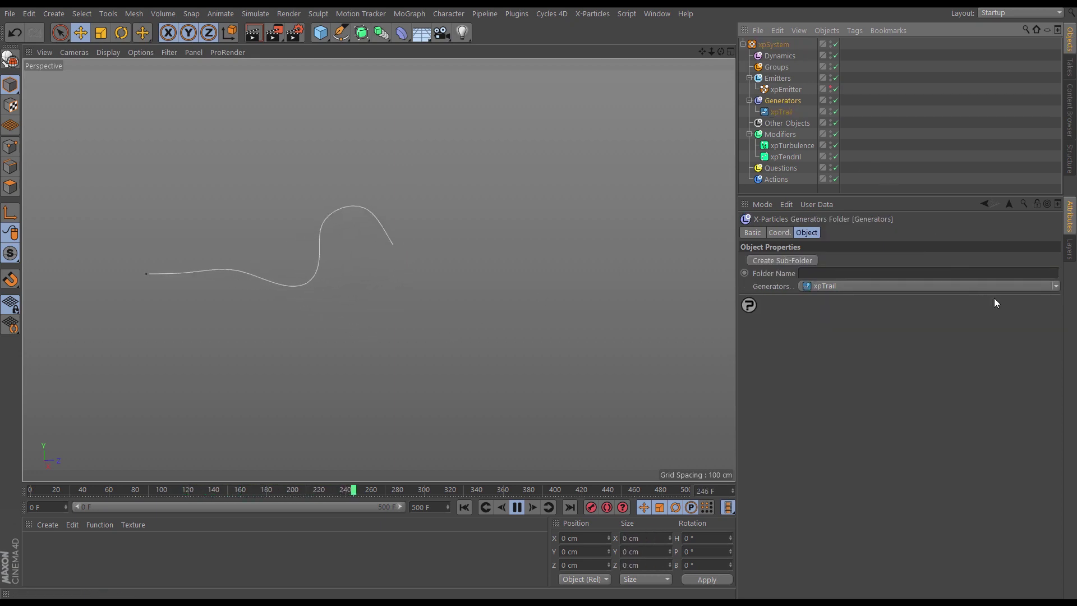
{"action": "left_click", "coordinate": [1041, 286]}
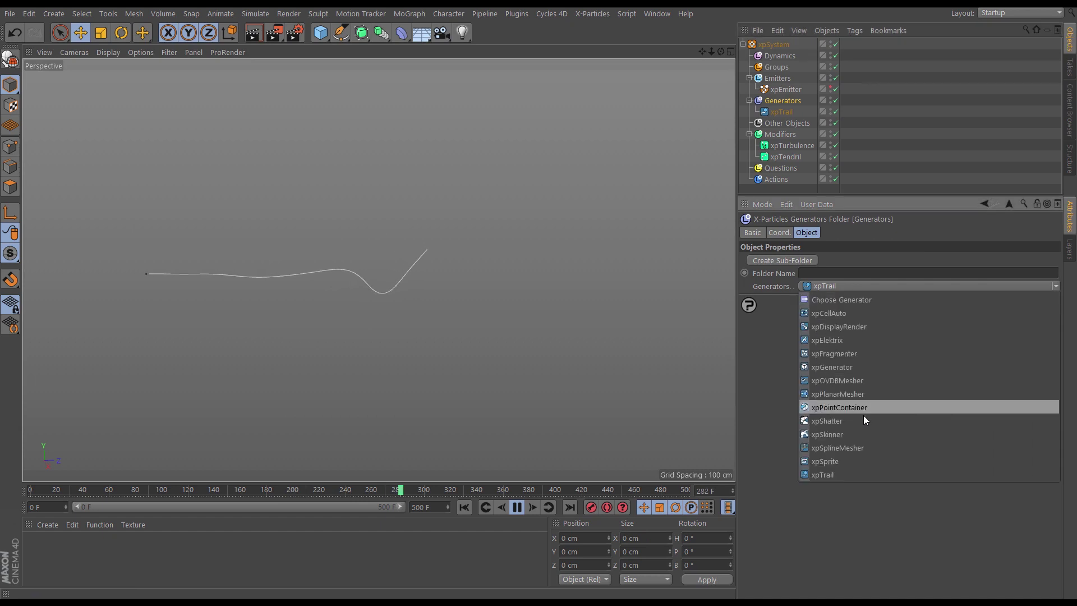
{"action": "left_click", "coordinate": [843, 448]}
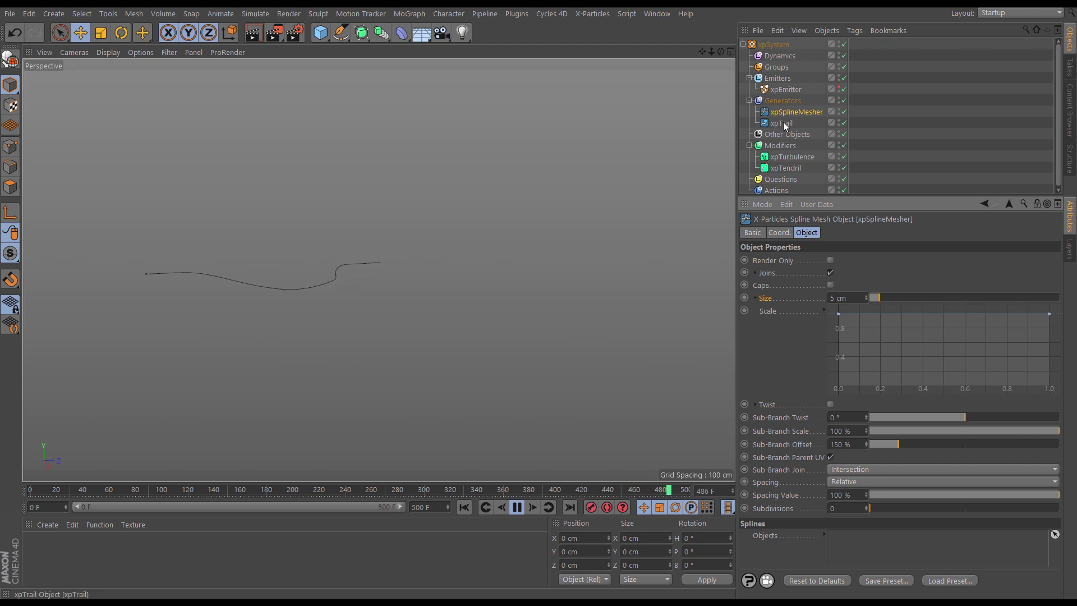
- Assign xpTrail as the spline source of xpSplineMesher and set the mesher's Subdivisions to 1
{"action": "left_click_drag", "start_coordinate": [781, 123], "coordinate": [852, 560]}
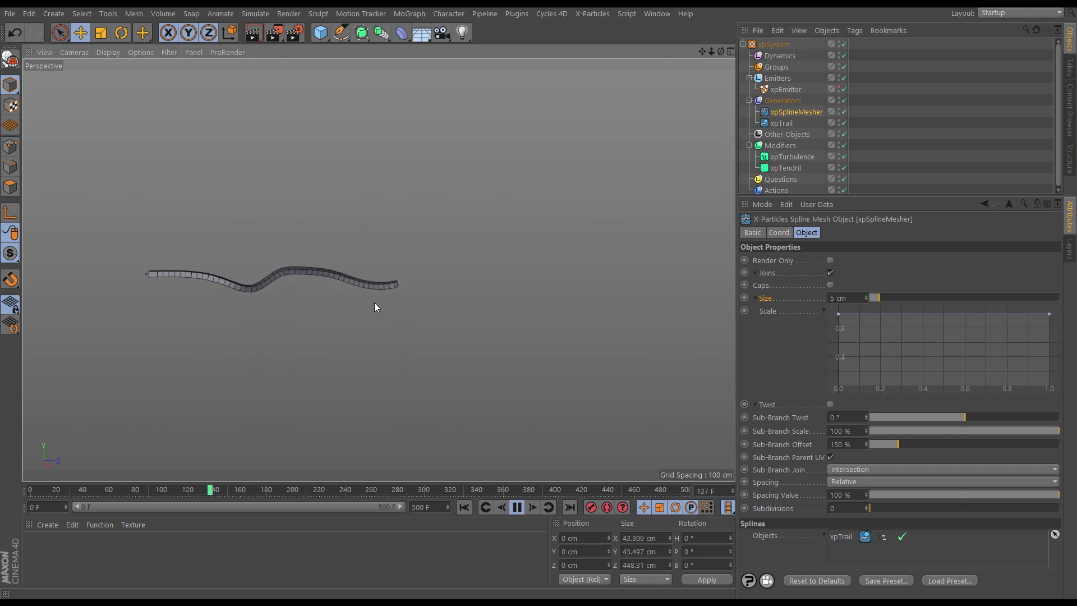
{"action": "left_click", "coordinate": [866, 507]}
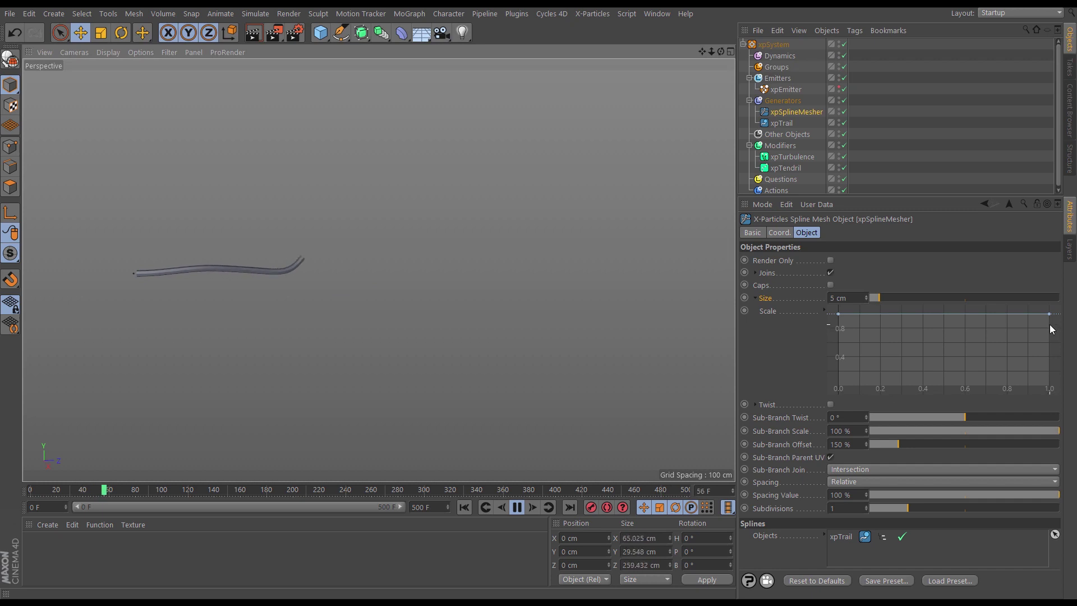
- Taper xpSplineMesher's Scale curve down to 0 at its far end and angle the end point's tangent upward for a rounder falloff
{"action": "left_click_drag", "start_coordinate": [1048, 314], "coordinate": [1049, 386]}
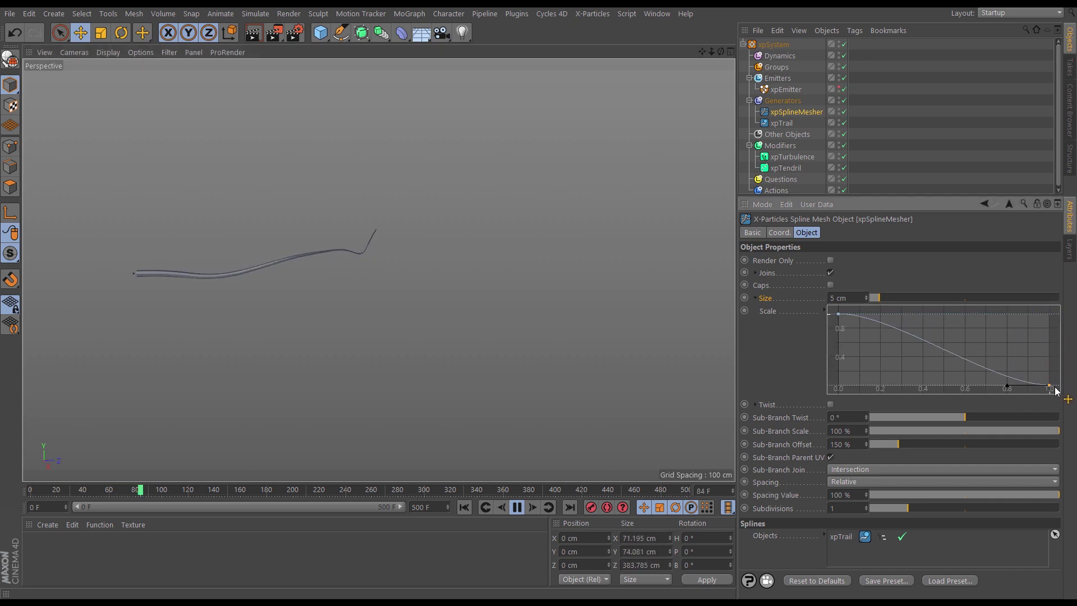
{"action": "mouse_move", "coordinate": [1006, 350]}
{"action": "left_mouse_down"}
{"action": "mouse_move", "coordinate": [1008, 383]}
{"action": "mouse_move", "coordinate": [991, 351]}
{"action": "left_mouse_up"}
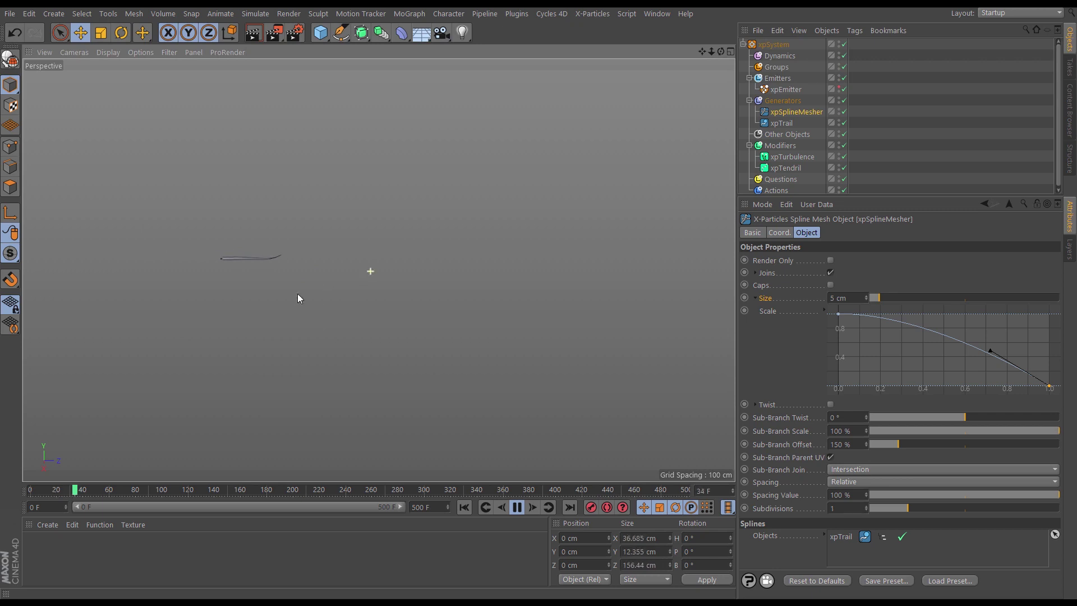
- Disable xpSplineMesher and xpTrail, and raise the Strength of xpTurbulence to 73
{"action": "left_click", "coordinate": [844, 111]}
{"action": "left_click", "coordinate": [843, 122]}
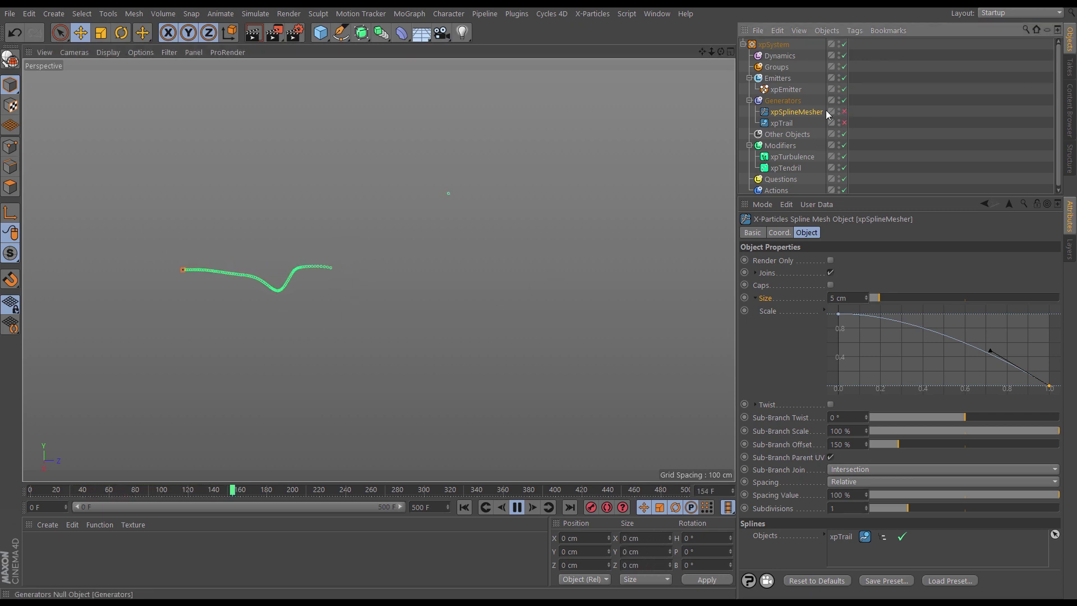
{"action": "left_click", "coordinate": [791, 157]}
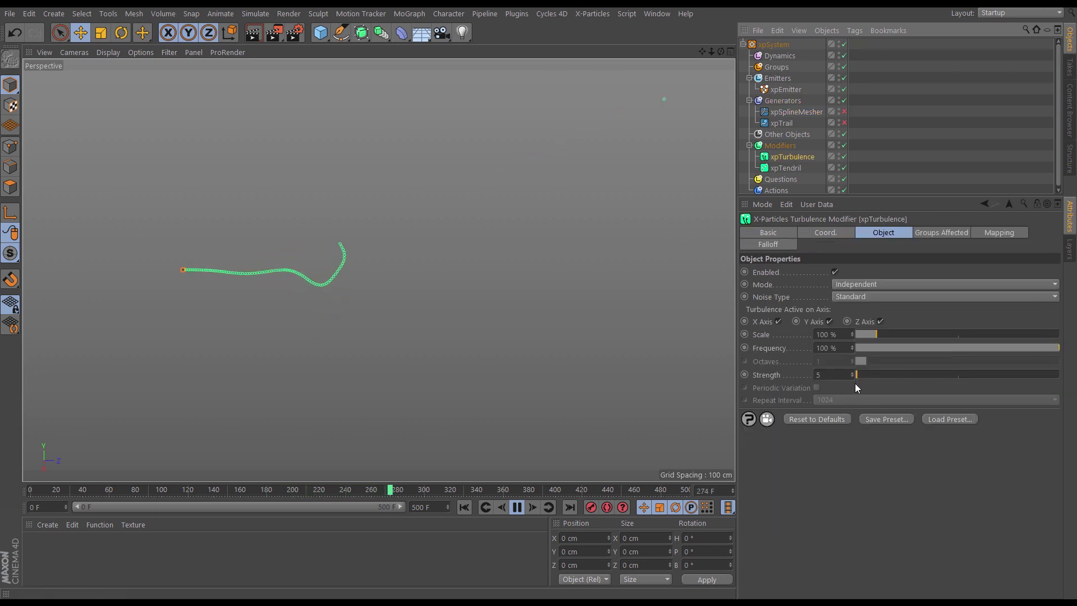
{"action": "left_click", "coordinate": [866, 375]}
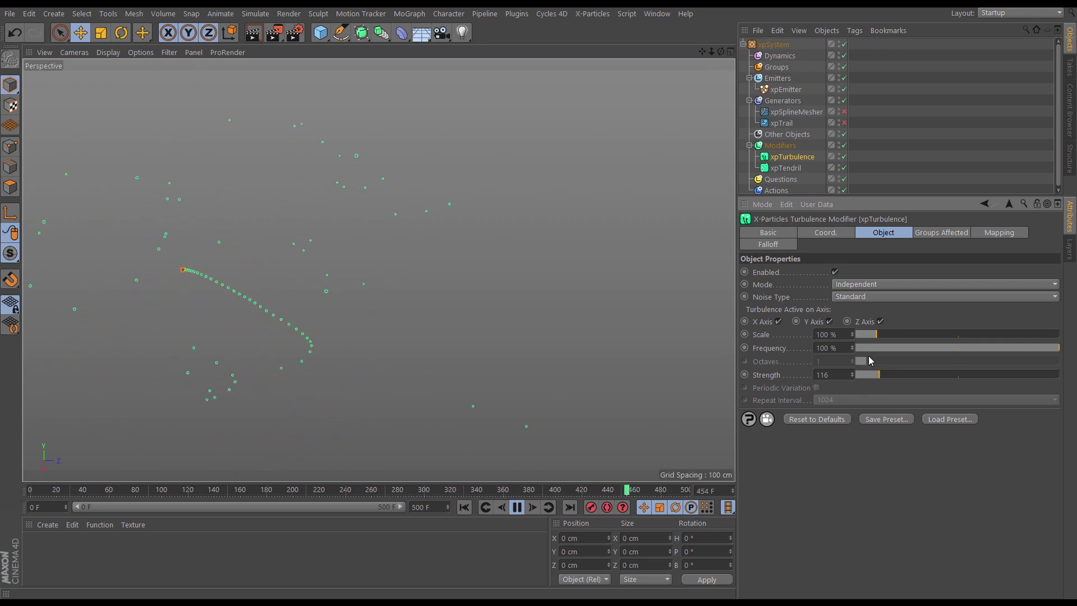
{"action": "left_click", "coordinate": [874, 375]}
{"action": "left_click_drag", "start_coordinate": [873, 375], "coordinate": [870, 375]}
- Re-enable xpTrail and replay the animation from the start, pausing it at frame 349
{"action": "left_click", "coordinate": [845, 123]}
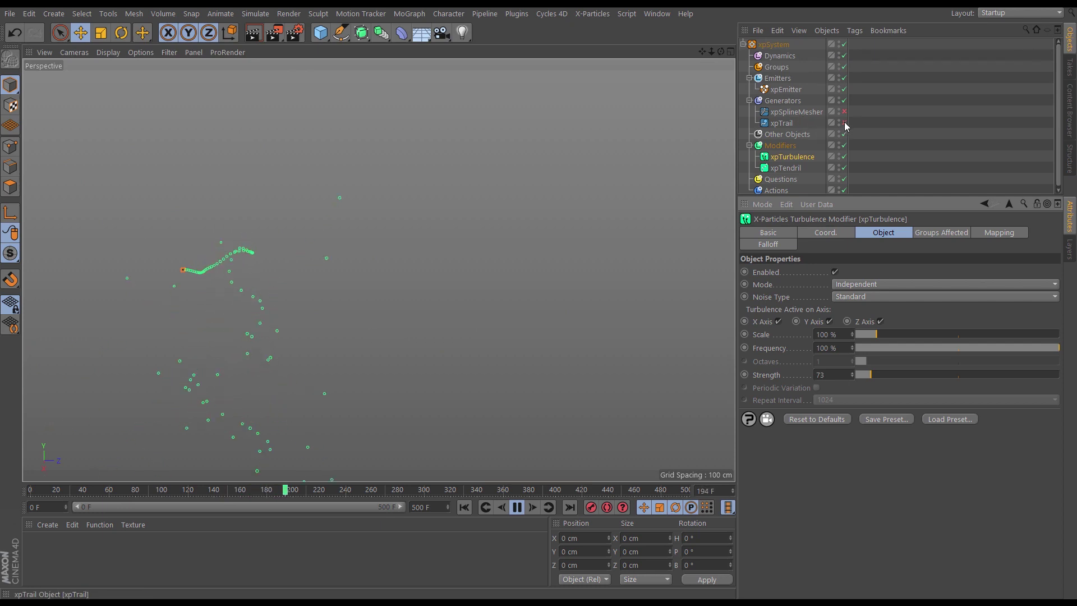
{"action": "left_click", "coordinate": [464, 507]}
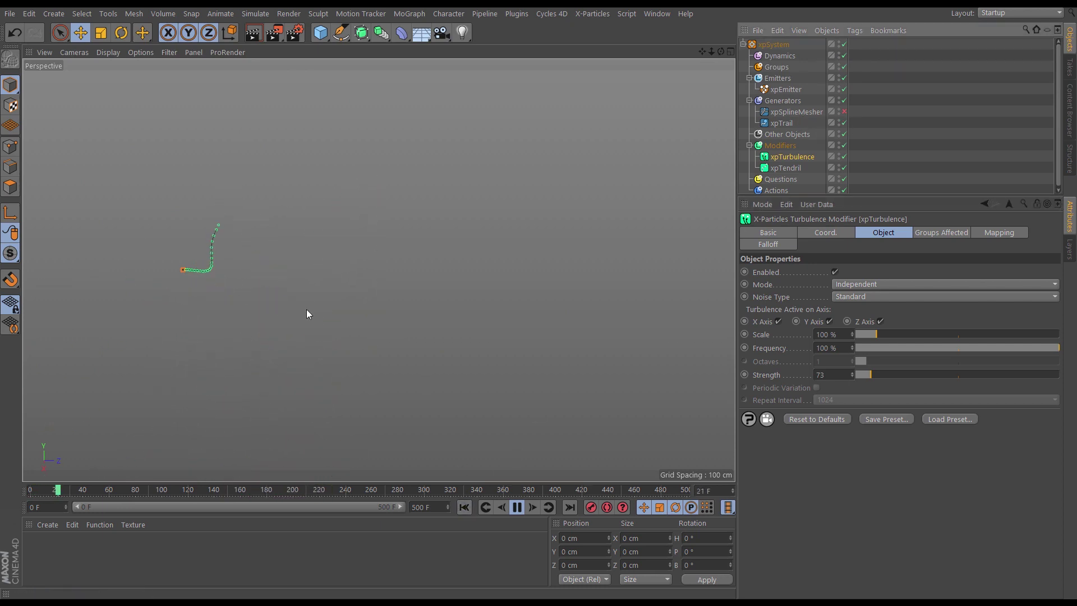
{"action": "scroll", "coordinate": [399, 253], "scroll_direction": "down", "scroll_amount": 3}
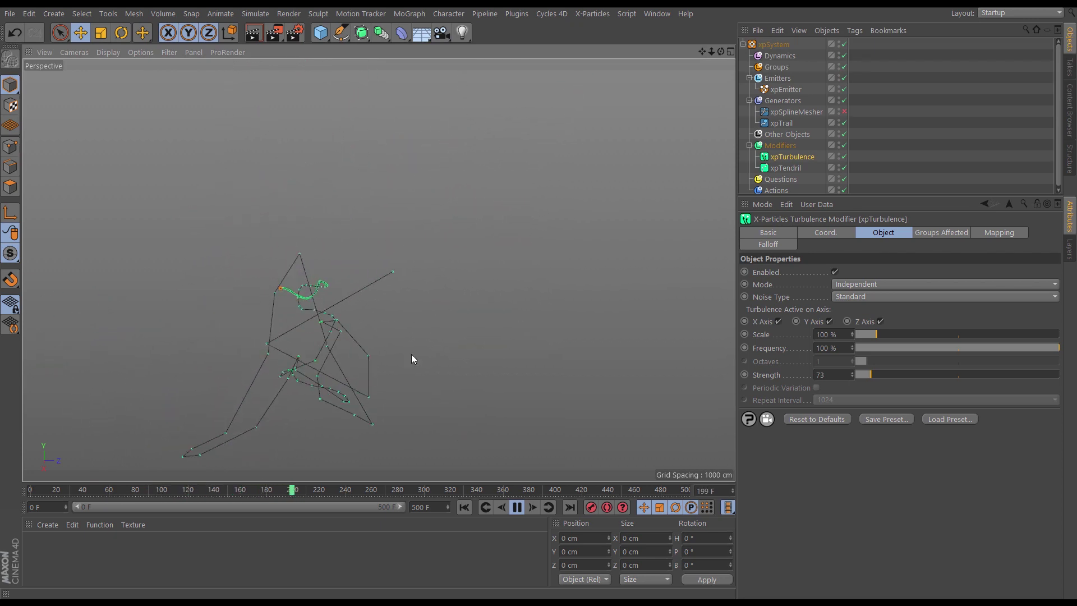
{"action": "left_click", "coordinate": [517, 508]}
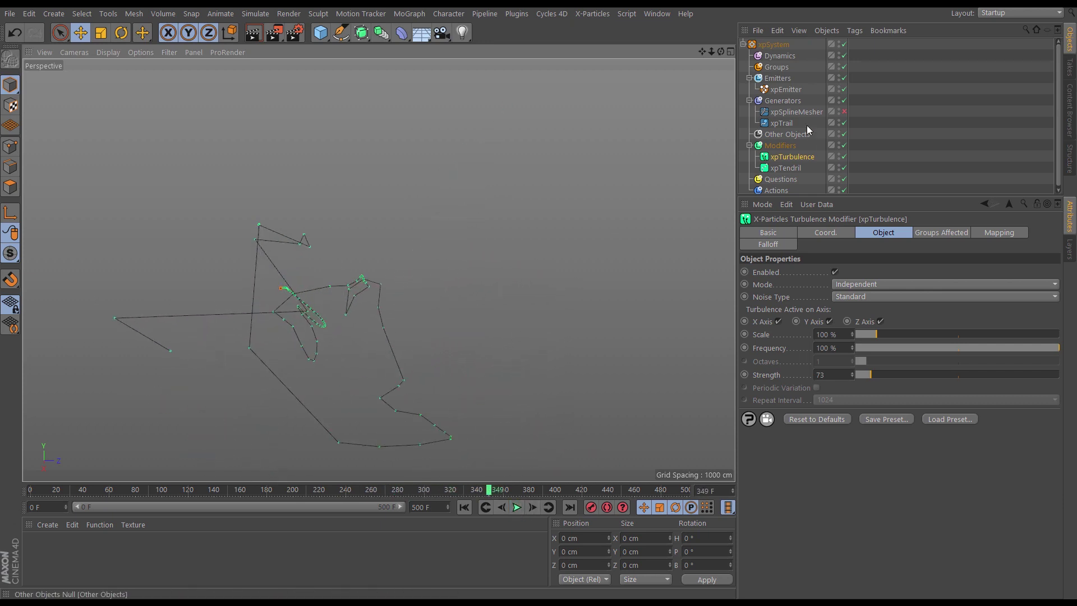
- Check xpTrail's Spline settings and replay the animation from the start to examine the stretched trail, pausing at frames 47 and 94
{"action": "left_click", "coordinate": [781, 123]}
{"action": "left_click", "coordinate": [891, 259]}
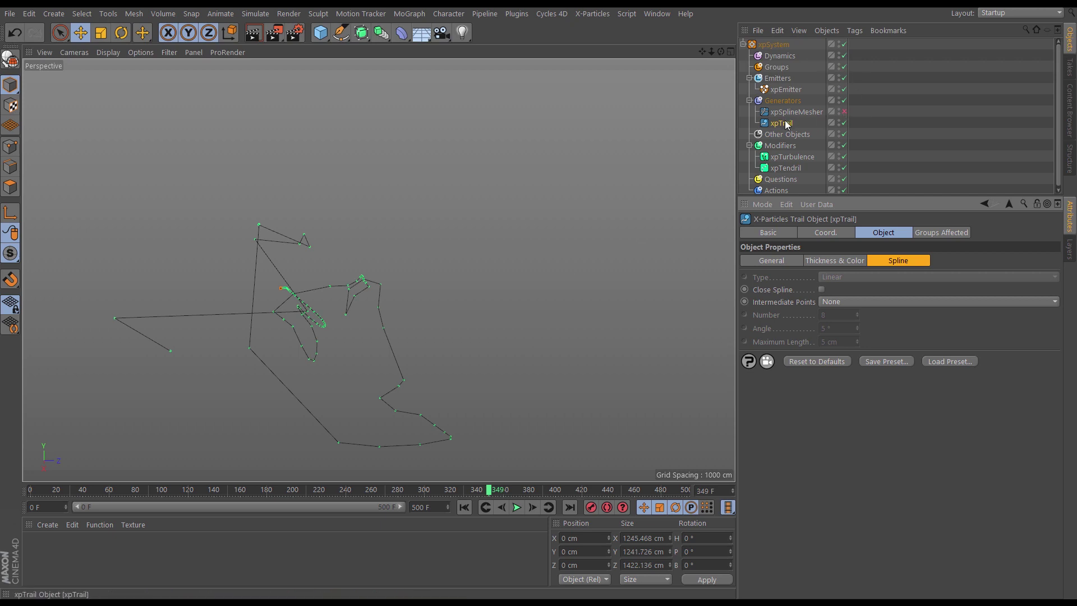
{"action": "key", "text": "shift+f"}
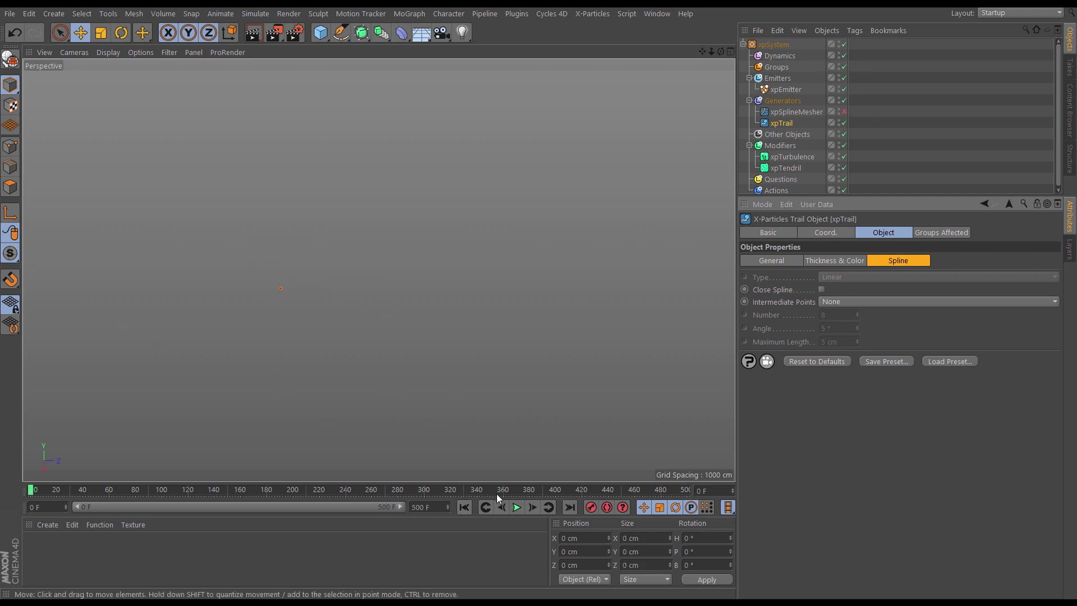
{"action": "left_click", "coordinate": [516, 507]}
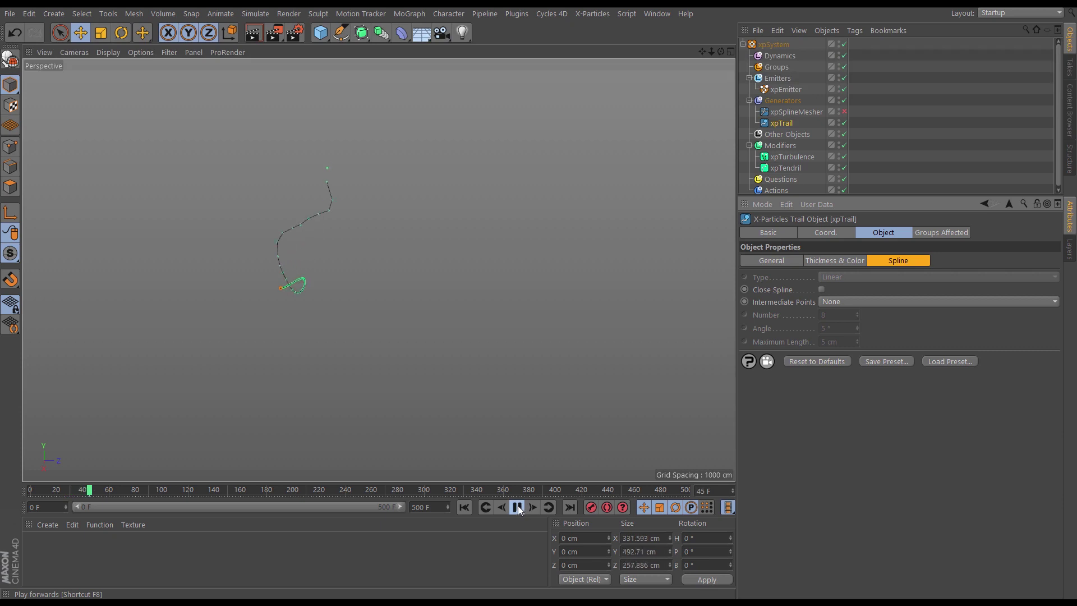
{"action": "left_click", "coordinate": [518, 508]}
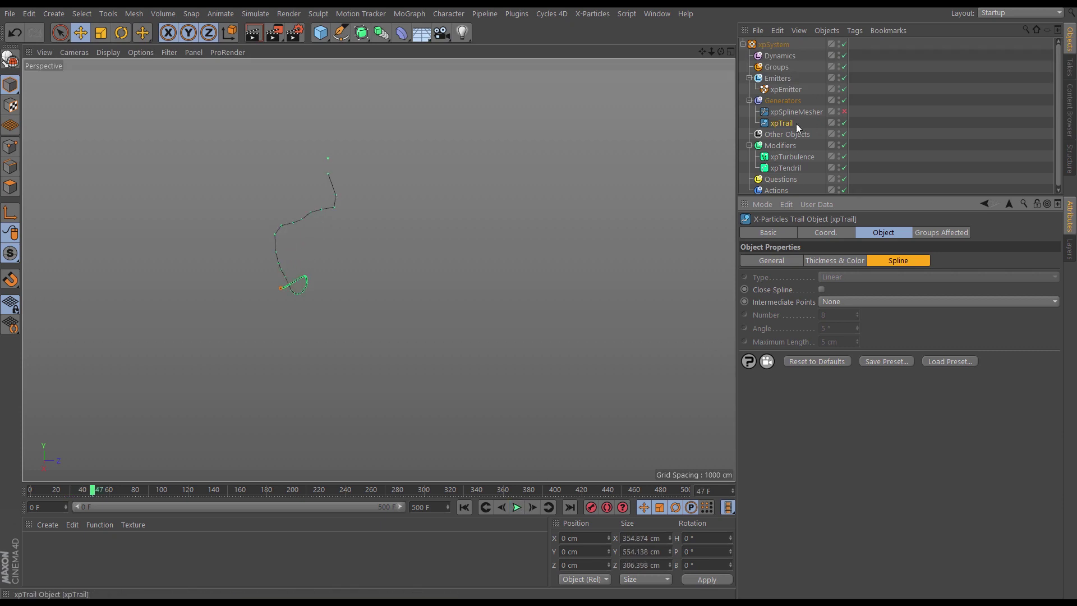
{"action": "left_click", "coordinate": [796, 157]}
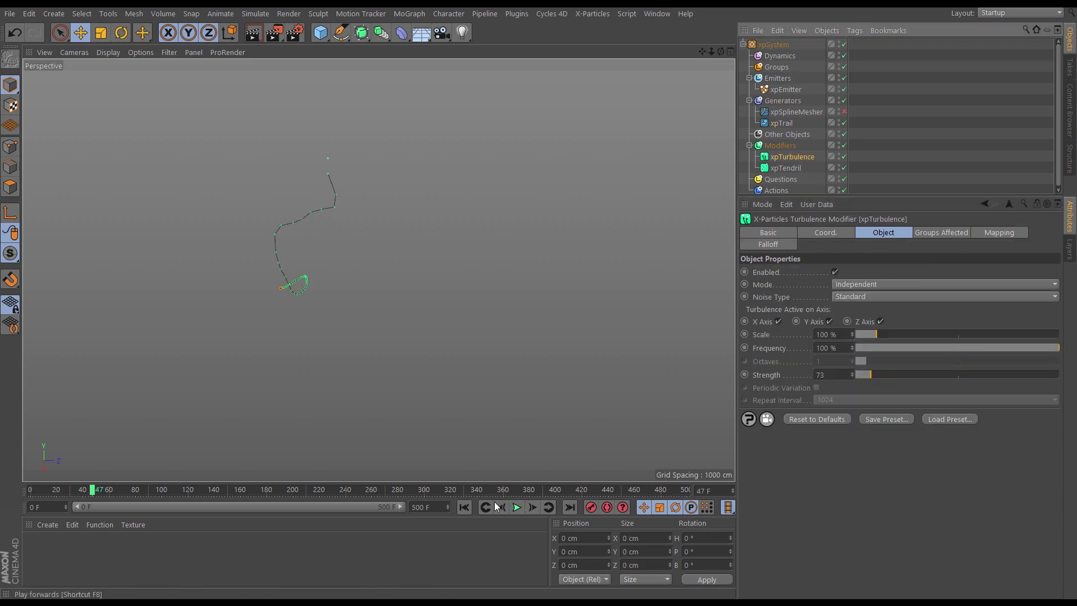
{"action": "left_click", "coordinate": [516, 507]}
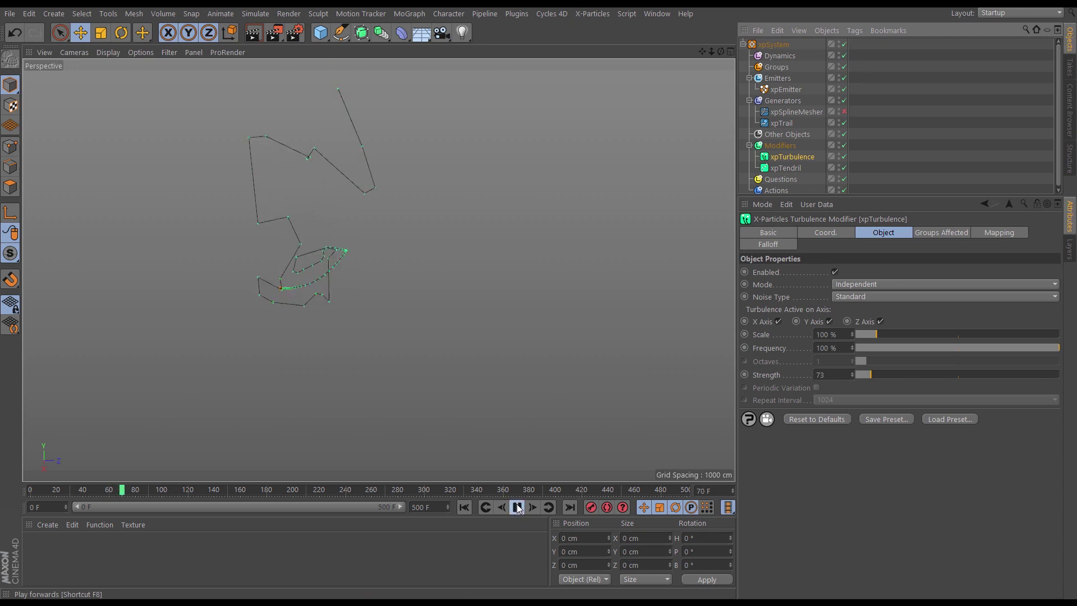
{"action": "left_click", "coordinate": [518, 507]}
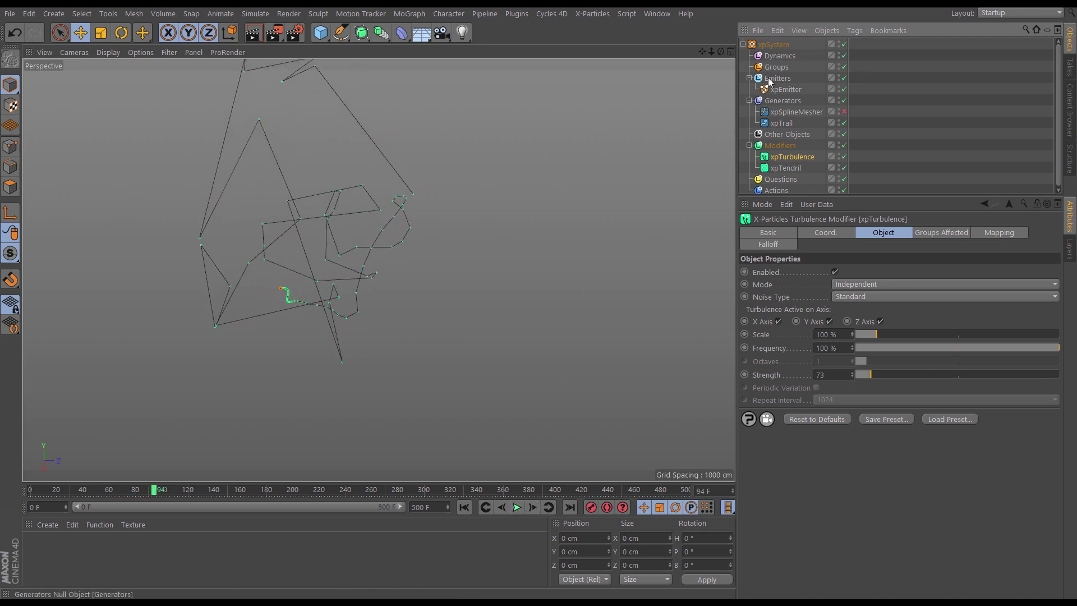
- Add an xpConstraints object to the Dynamics folder and show its Connections settings
{"action": "left_click", "coordinate": [780, 56]}
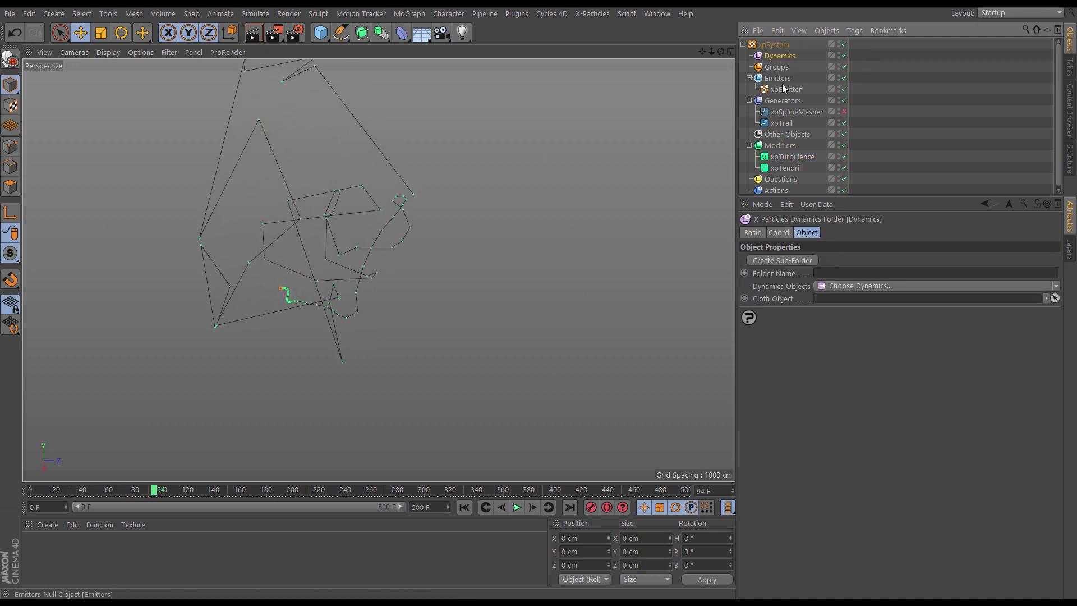
{"action": "left_click", "coordinate": [1057, 287]}
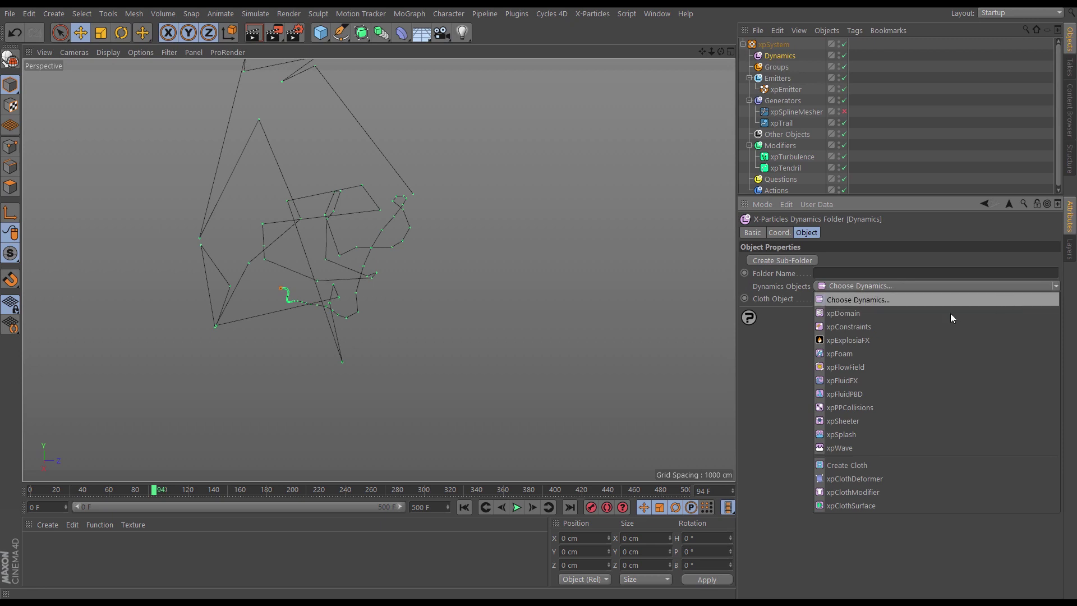
{"action": "left_click", "coordinate": [854, 326]}
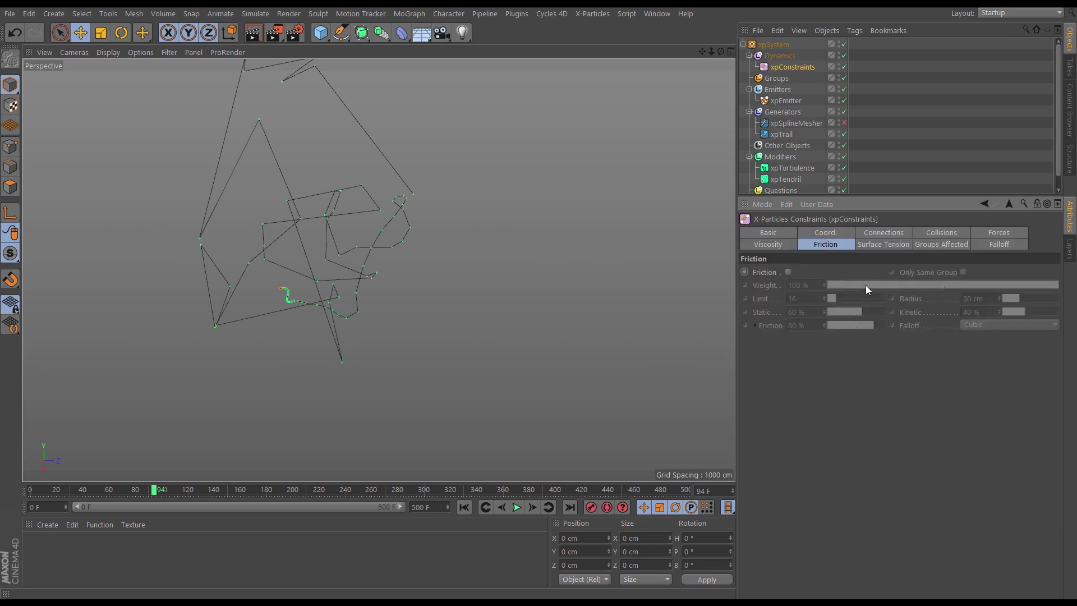
{"action": "left_click", "coordinate": [880, 232]}
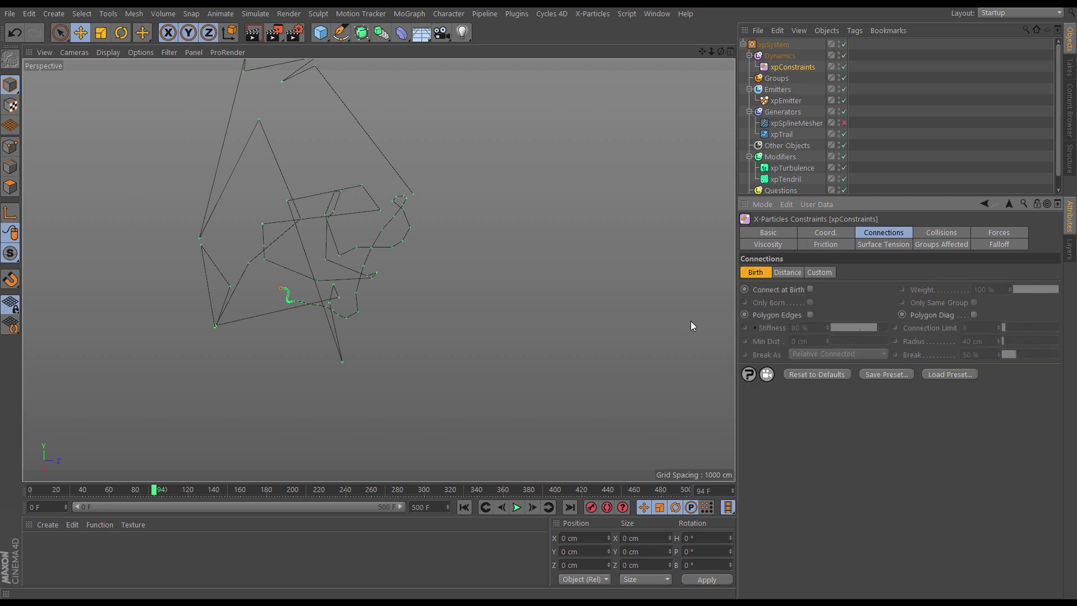
- Replay the animation from the start and pause it at frame 90 to examine the spacing between particles
{"action": "left_click", "coordinate": [464, 507]}
{"action": "left_click", "coordinate": [516, 507]}
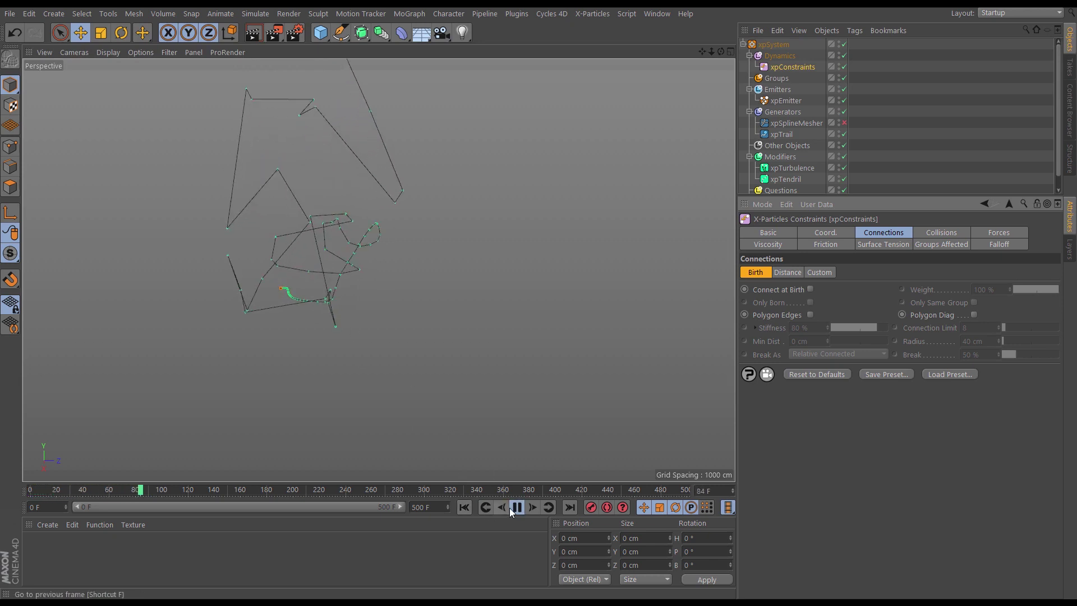
{"action": "key", "text": "F8"}
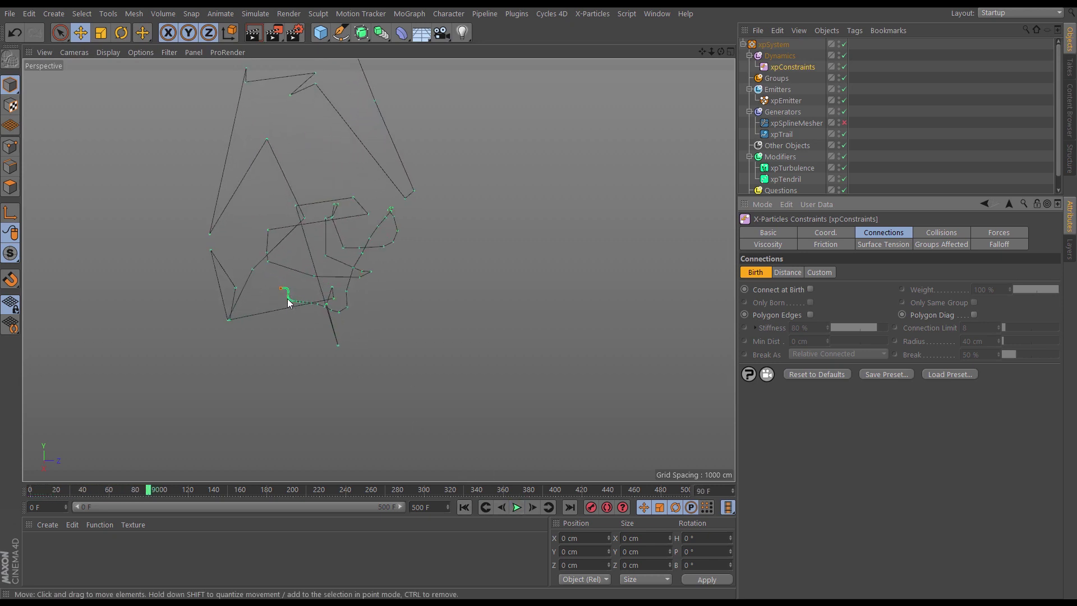
- Enable Connect Within Distance in the xpConstraints connections and return the animation to its start
{"action": "left_click", "coordinate": [789, 273]}
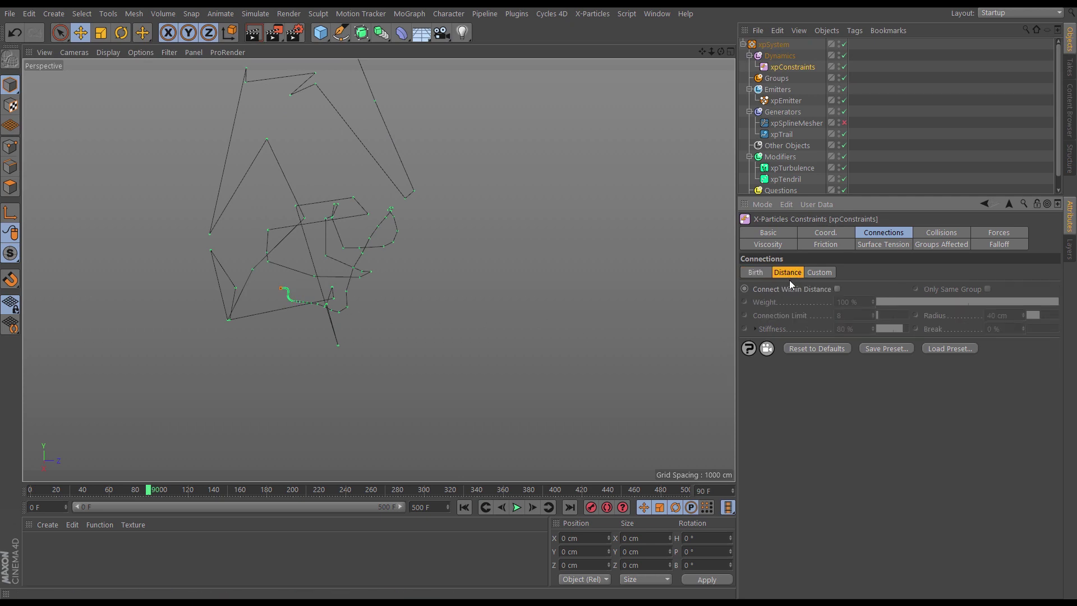
{"action": "left_click", "coordinate": [837, 288]}
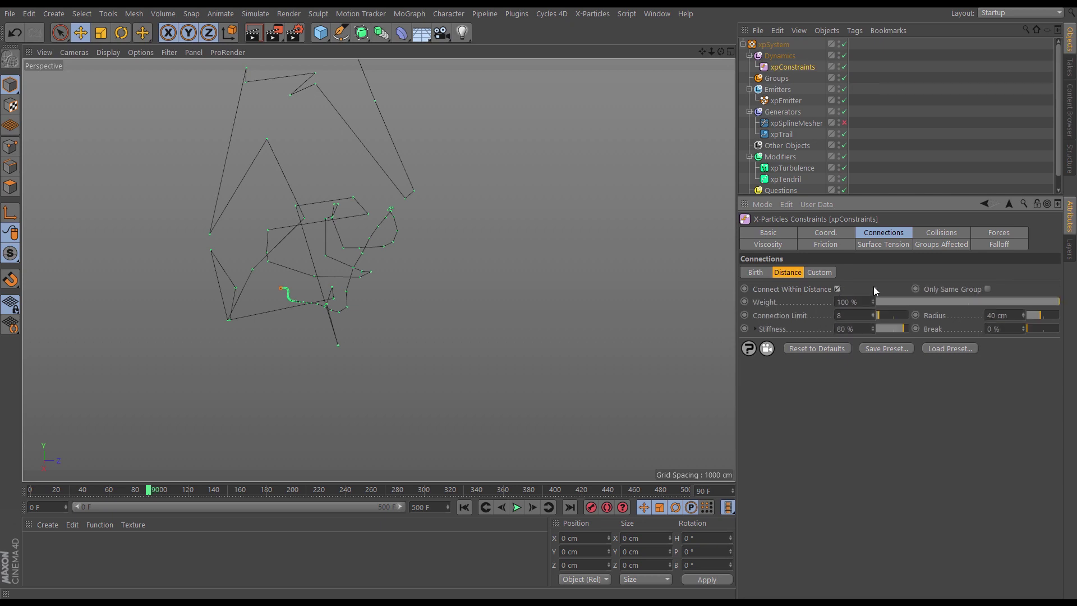
{"action": "left_click", "coordinate": [464, 507]}
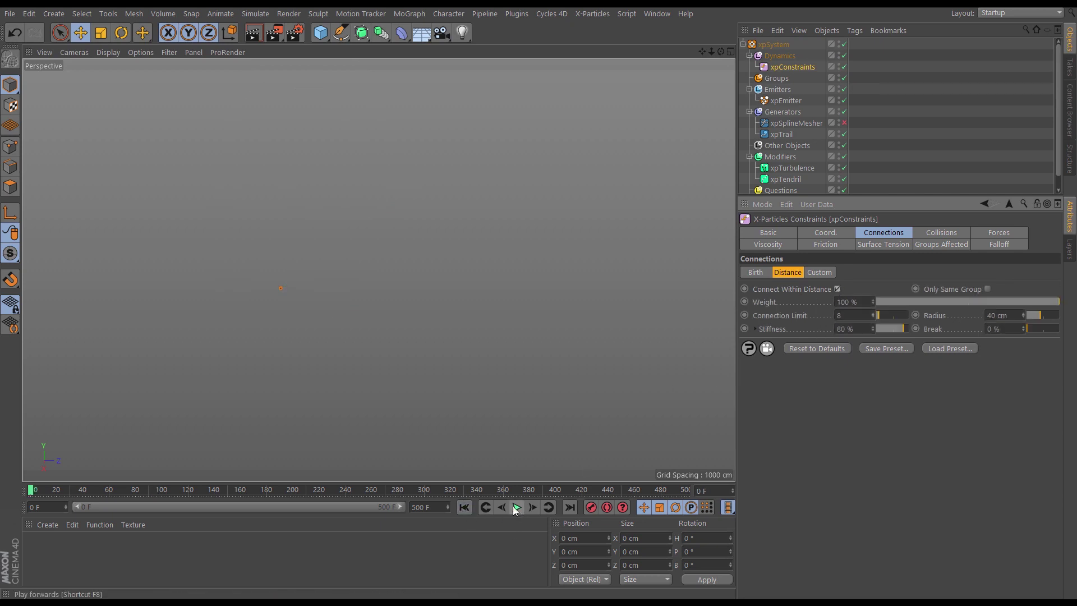
- Open xpEmitter's particle display settings and play the animation to examine the constraints between the particles
{"action": "left_click", "coordinate": [783, 100]}
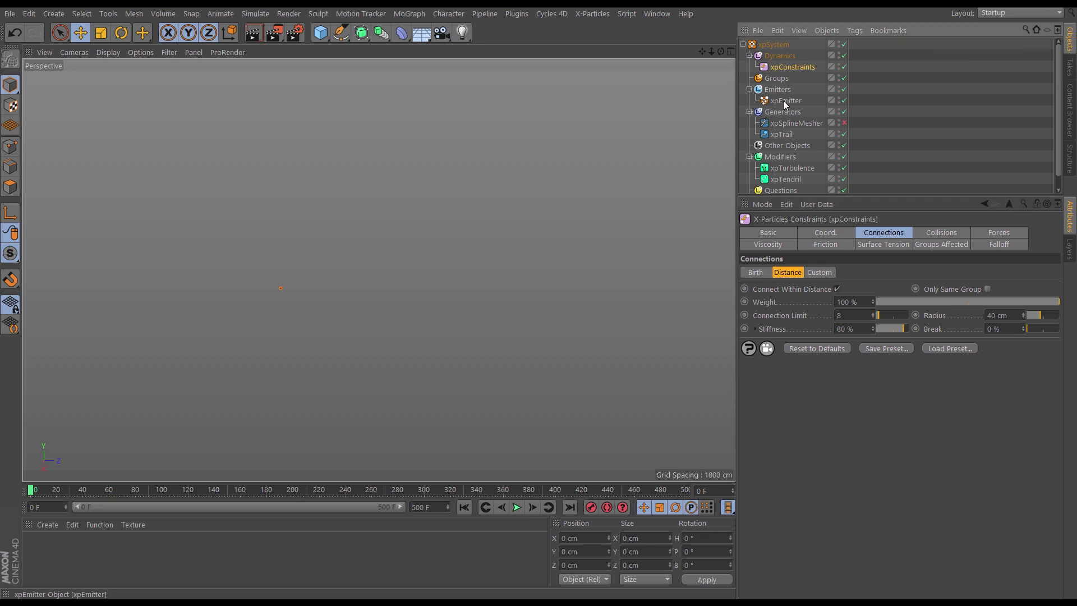
{"action": "left_click", "coordinate": [768, 245]}
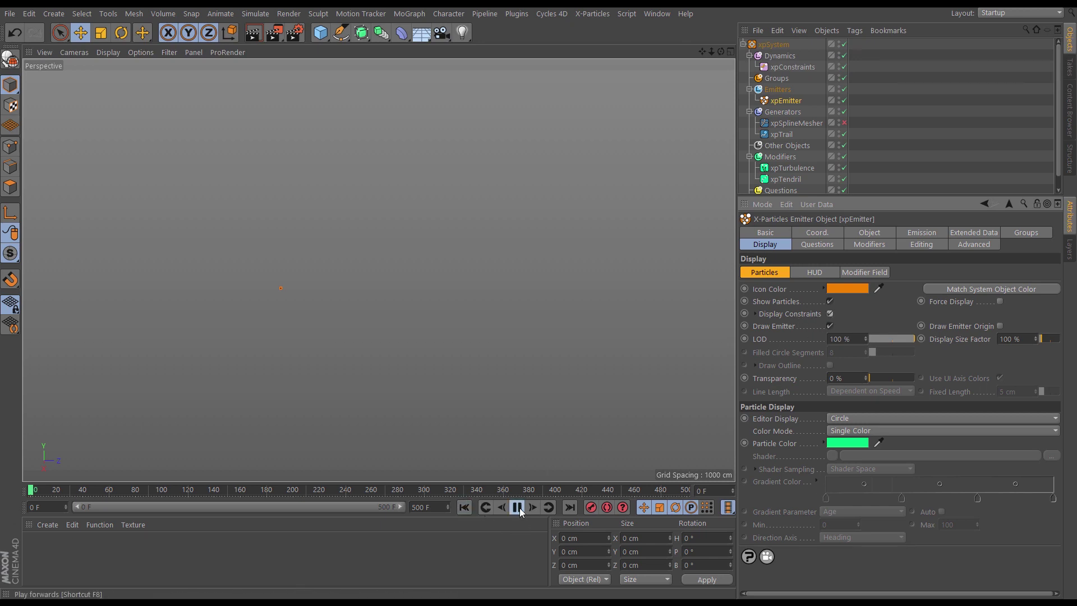
{"action": "left_click", "coordinate": [517, 507]}
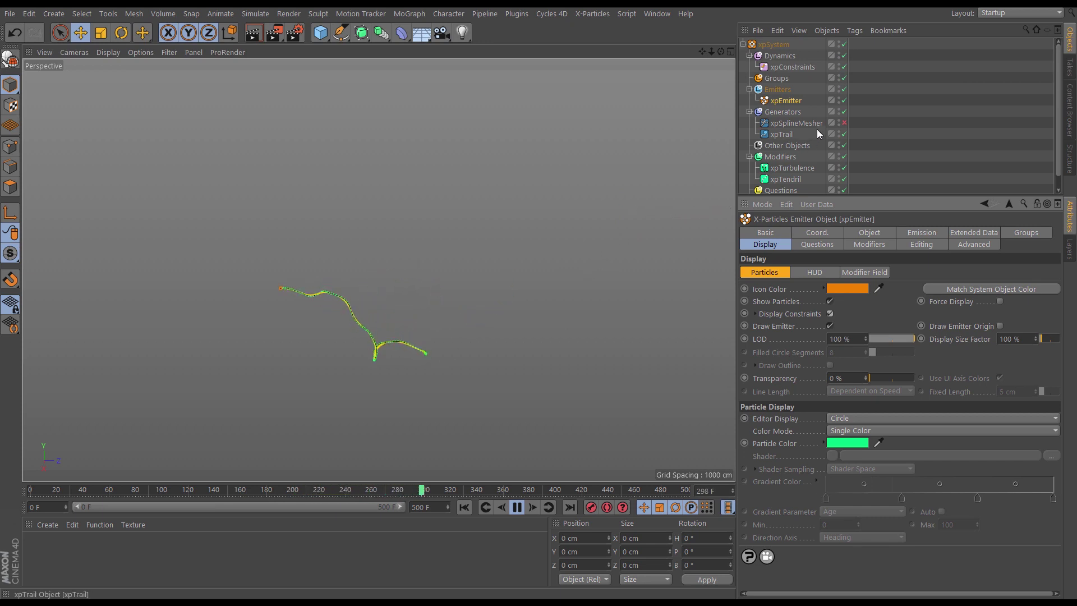
- Hide xpEmitter in the viewport to view the trail alone, then show the emitter again
{"action": "left_click", "coordinate": [838, 98]}
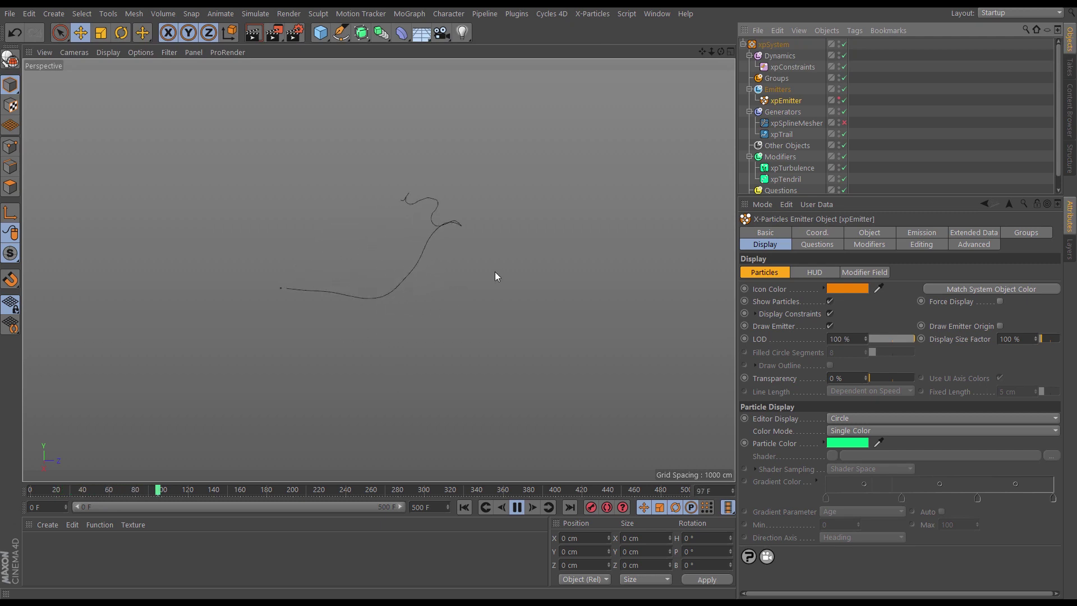
{"action": "left_click", "coordinate": [843, 100]}
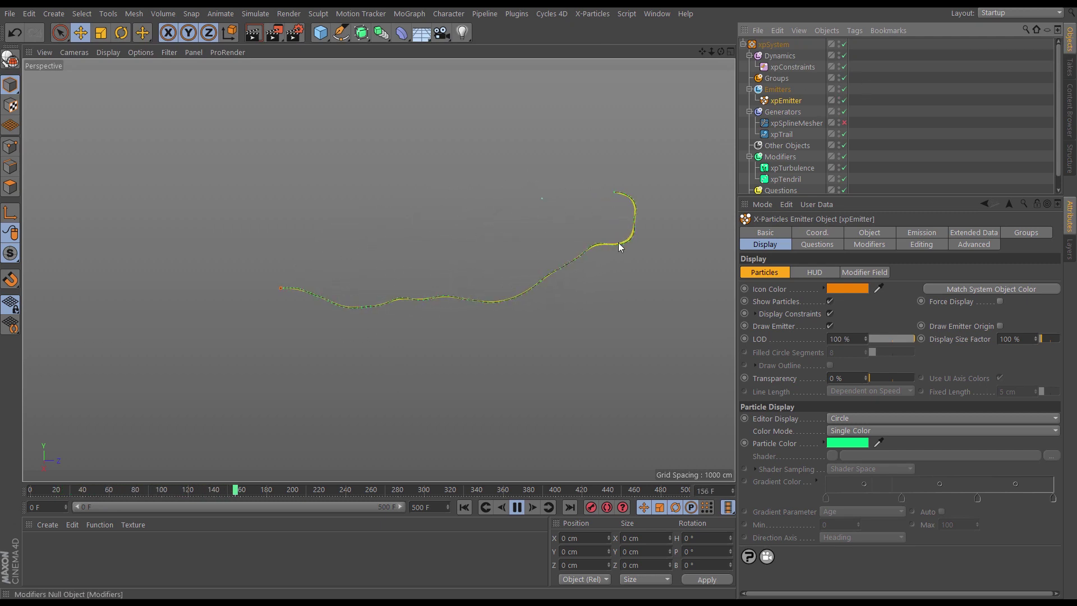
- Pause the animation at frame 208, examine the constraint lines up close, and open xpConstraints' Distance connection settings
{"action": "left_click", "coordinate": [516, 507]}
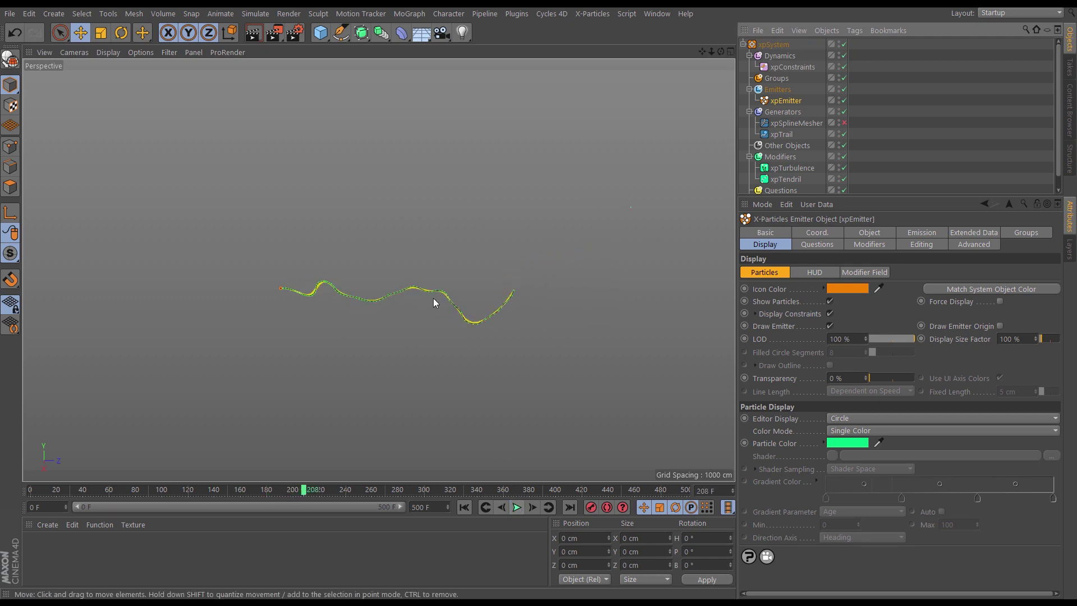
{"action": "right_click_drag", "start_coordinate": [395, 296], "coordinate": [521, 254], "text": "alt"}
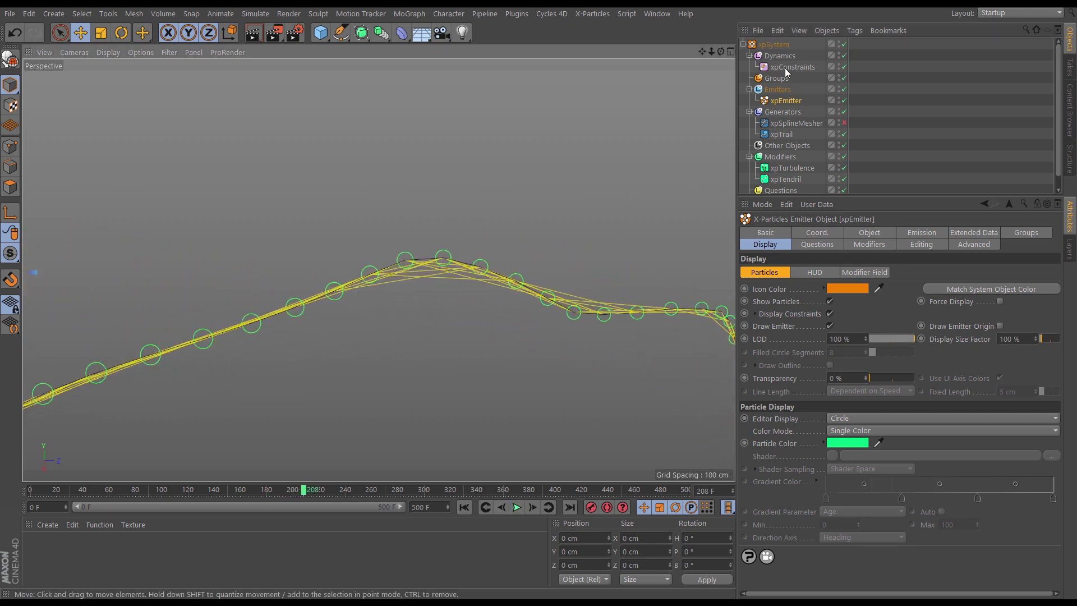
{"action": "left_click", "coordinate": [792, 68]}
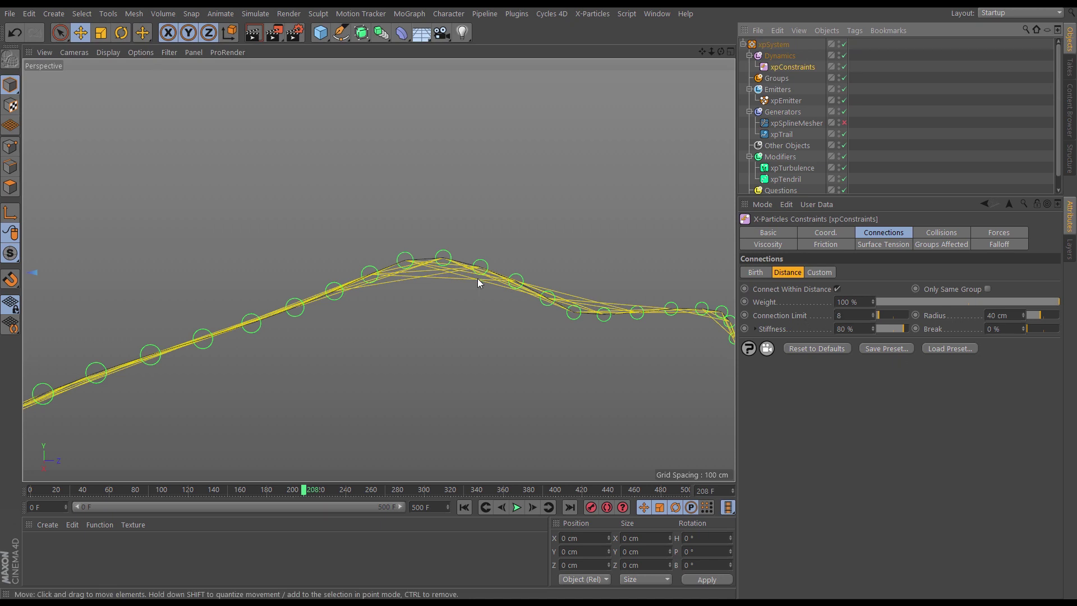
- Set xpConstraints' Distance Connection Limit to 2 and replay the animation from the start
{"action": "left_click_drag", "start_coordinate": [446, 282], "coordinate": [444, 325], "text": "alt"}
{"action": "middle_click_drag", "start_coordinate": [443, 324], "coordinate": [493, 339], "text": "alt"}
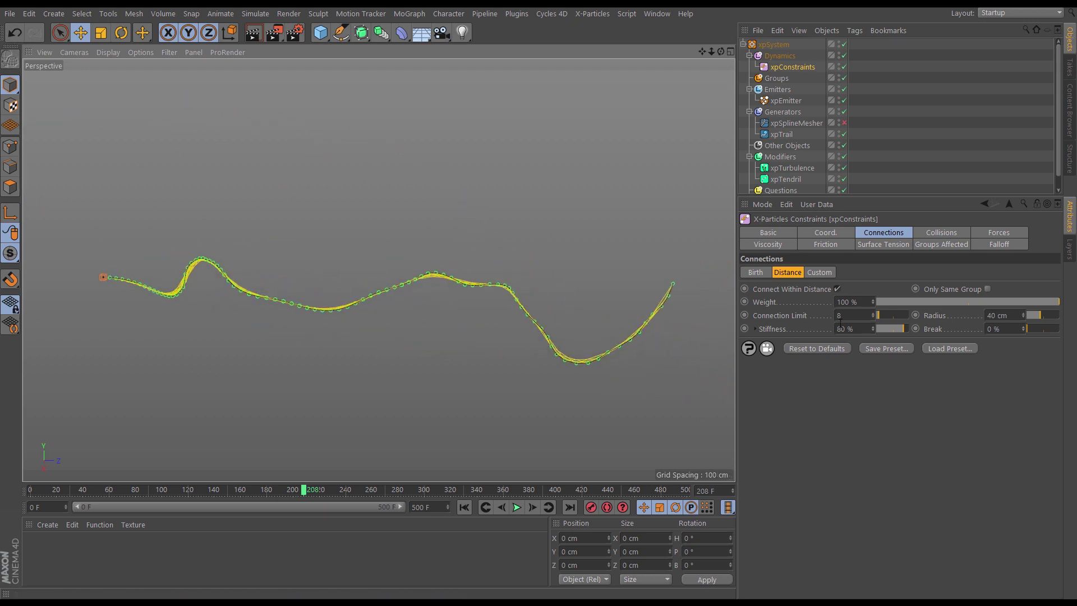
{"action": "left_click", "coordinate": [873, 318]}
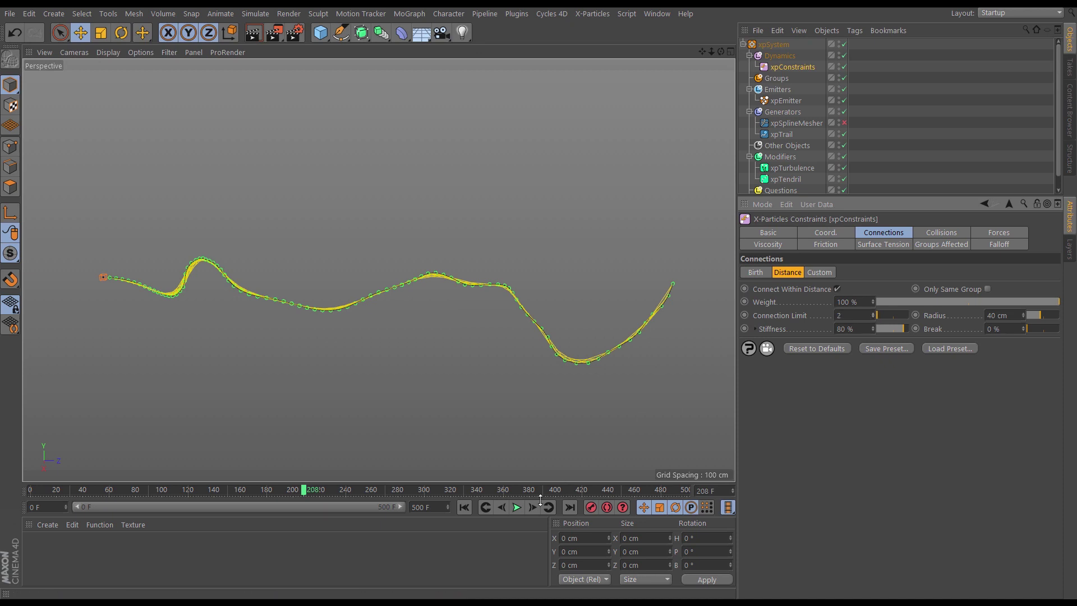
{"action": "left_click", "coordinate": [464, 507]}
{"action": "left_click", "coordinate": [517, 507]}
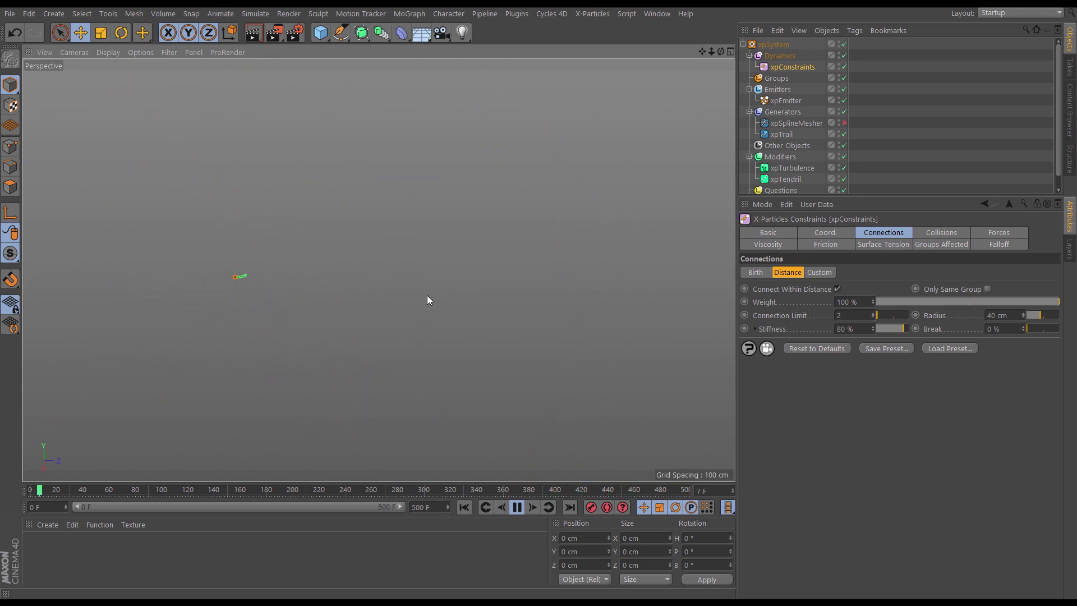
- Try a Distance Connection Limit of 6 during playback and set it back to 2
{"action": "left_click", "coordinate": [873, 313]}
{"action": "left_click", "coordinate": [873, 313]}
{"action": "left_click", "coordinate": [873, 313]}
{"action": "left_click", "coordinate": [873, 313]}
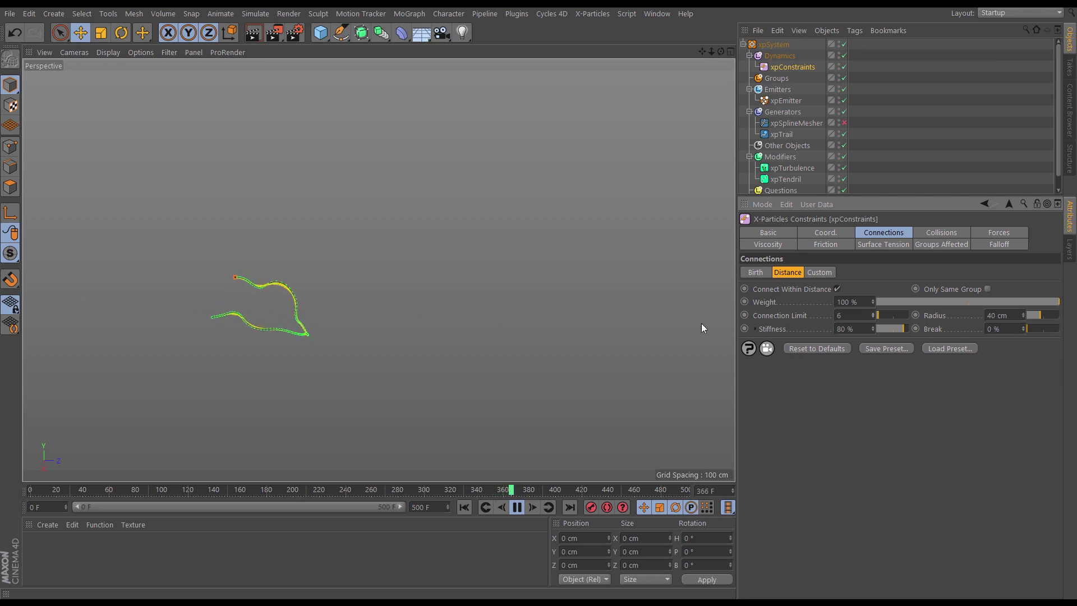
{"action": "double_click", "coordinate": [852, 316]}
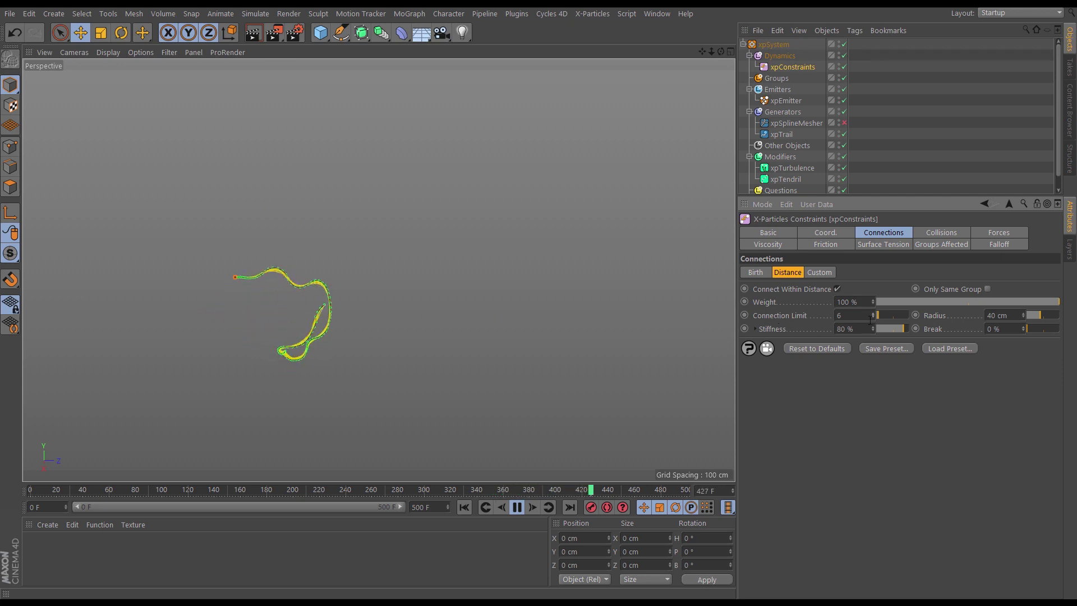
{"action": "type", "text": "2"}
{"action": "key", "text": "Return"}
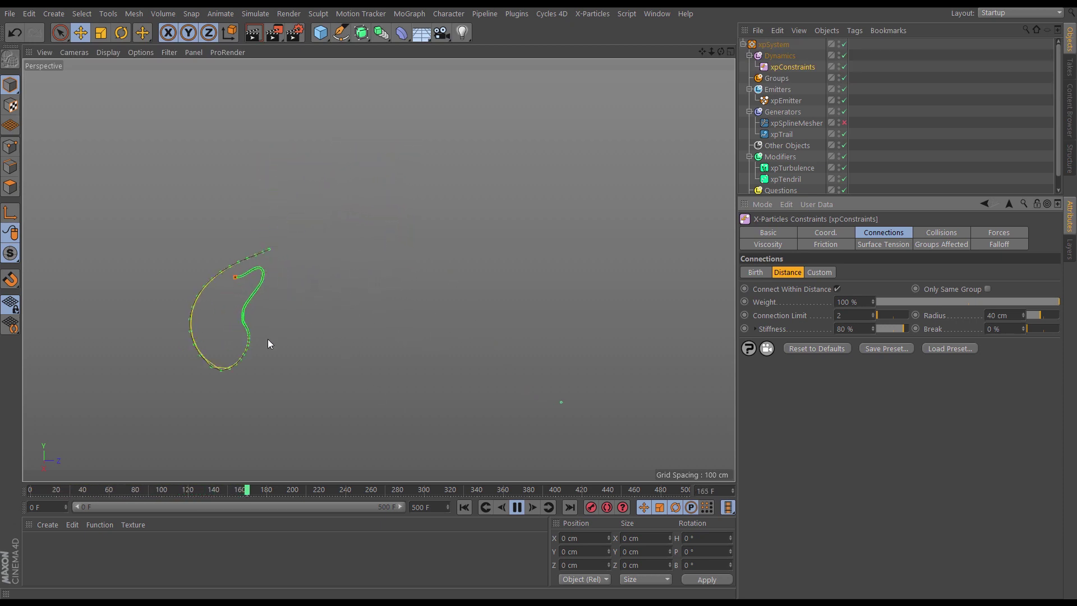
- Pause the animation and set the project's X-Particles dynamics to 3 Subframe Steps and 5 Iterations
{"action": "left_click", "coordinate": [516, 507]}
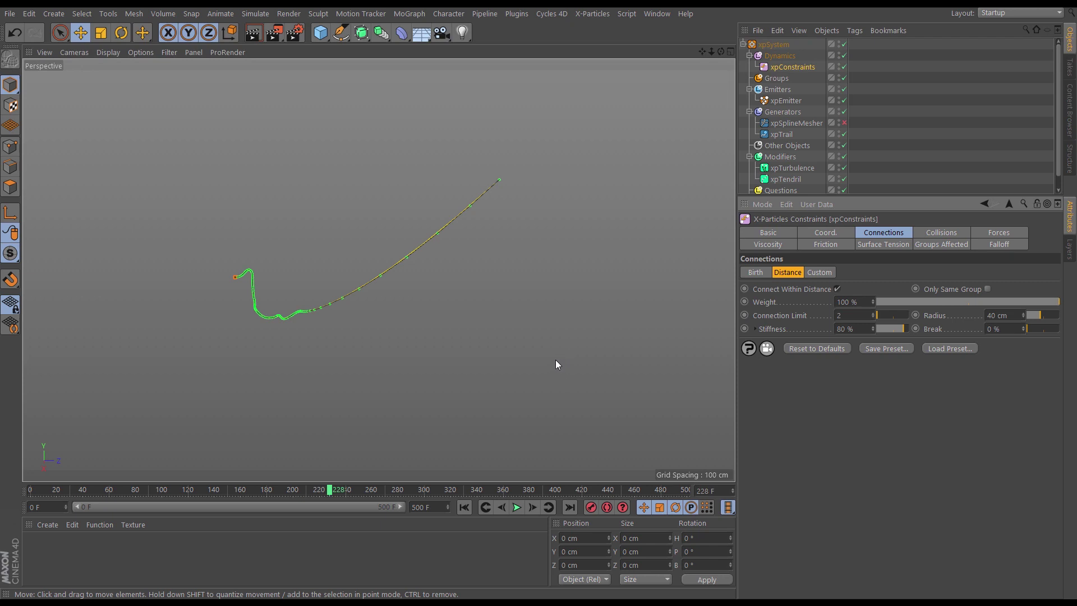
{"action": "key", "text": "ctrl+d"}
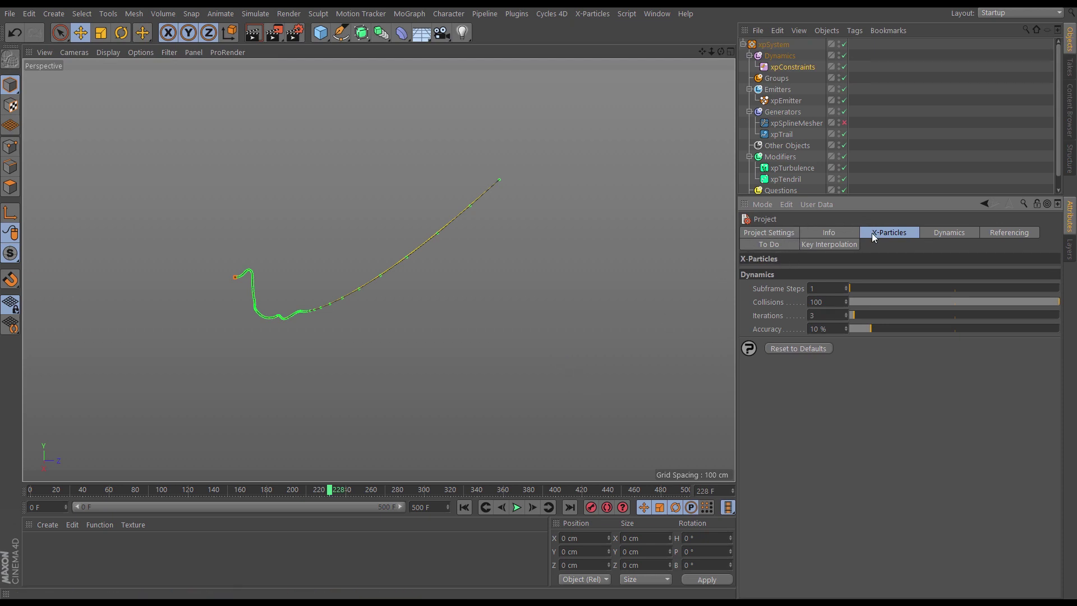
{"action": "double_click", "coordinate": [815, 288]}
{"action": "type", "text": "3"}
{"action": "double_click", "coordinate": [828, 315]}
{"action": "type", "text": "5"}
{"action": "key", "text": "Return"}
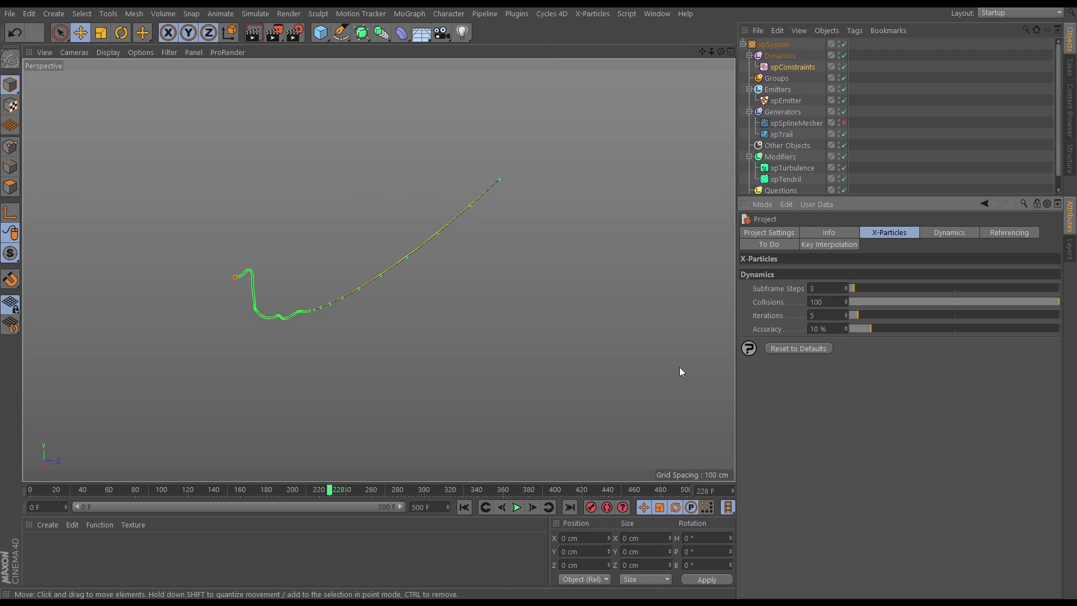
- Replay the animation from the start to check the tendril with the new dynamics settings, pausing at frame 144
{"action": "left_click", "coordinate": [464, 507]}
{"action": "left_click", "coordinate": [516, 508]}
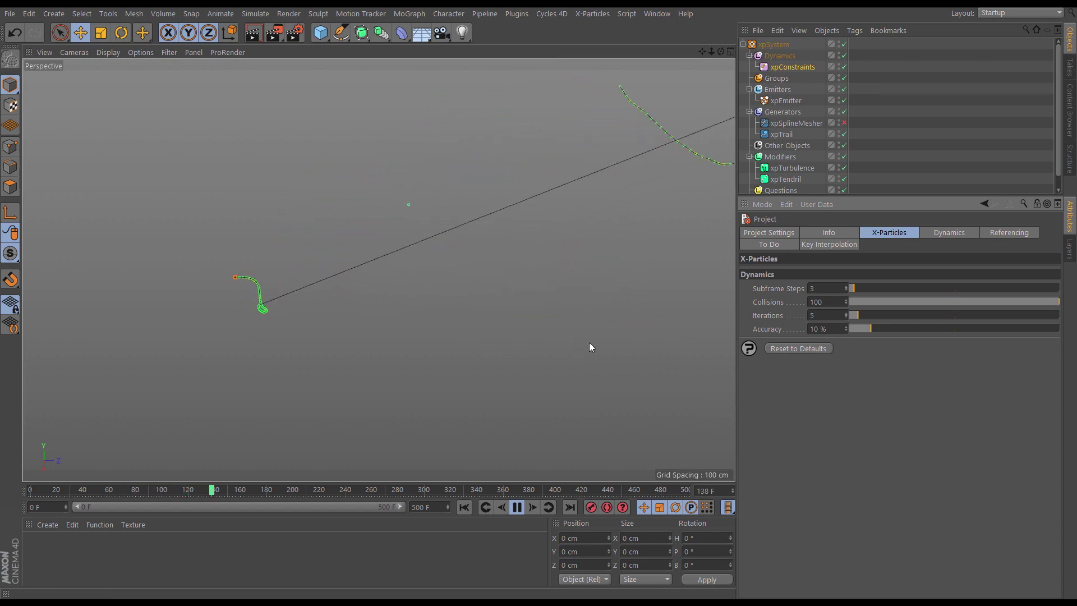
{"action": "left_click", "coordinate": [465, 510]}
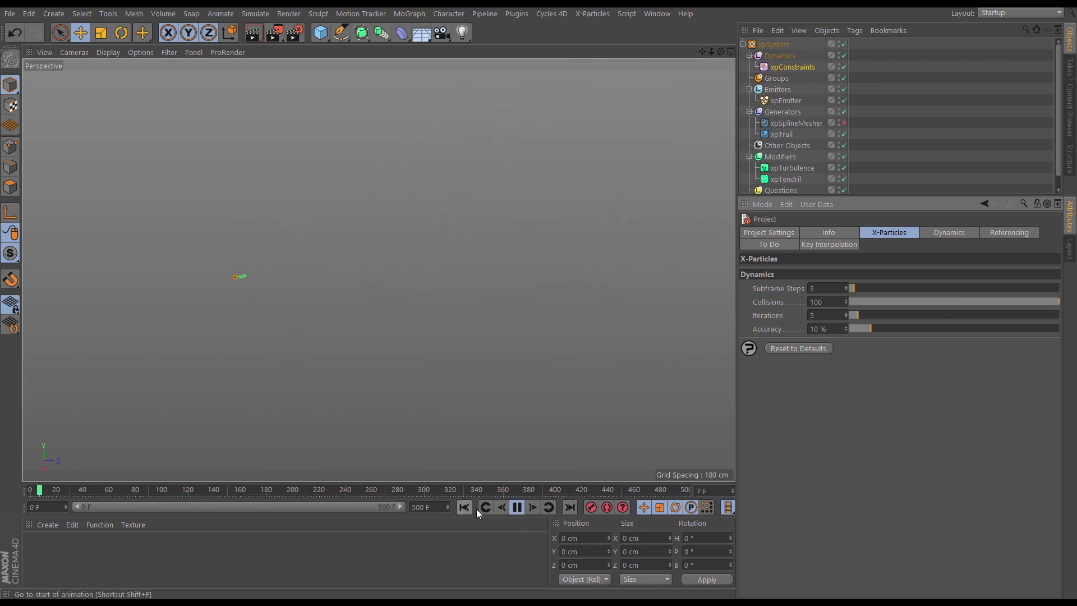
{"action": "left_click", "coordinate": [518, 508]}
- Try 10 Iterations in the project's X-Particles dynamics and replay the animation, pausing at frame 188
{"action": "double_click", "coordinate": [827, 315]}
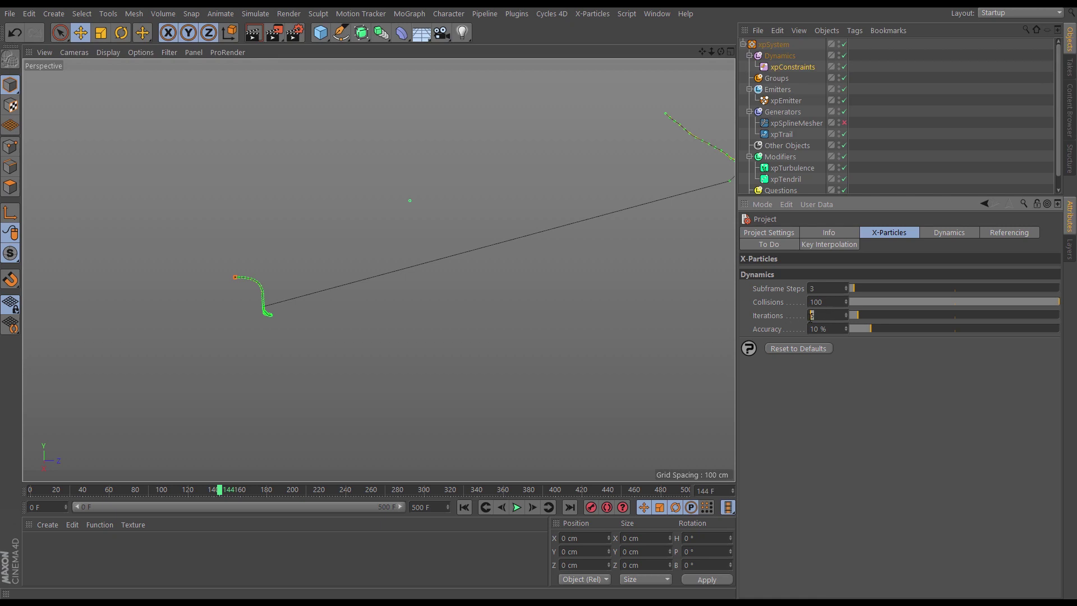
{"action": "type", "text": "10"}
{"action": "key", "text": "Return"}
{"action": "left_click", "coordinate": [475, 507]}
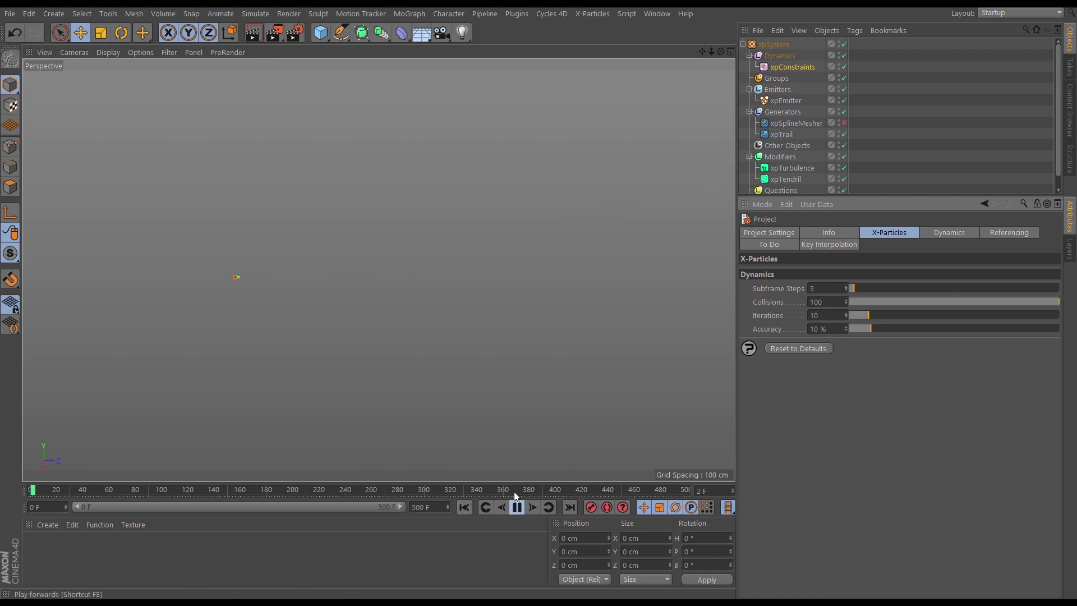
{"action": "left_click", "coordinate": [516, 508]}
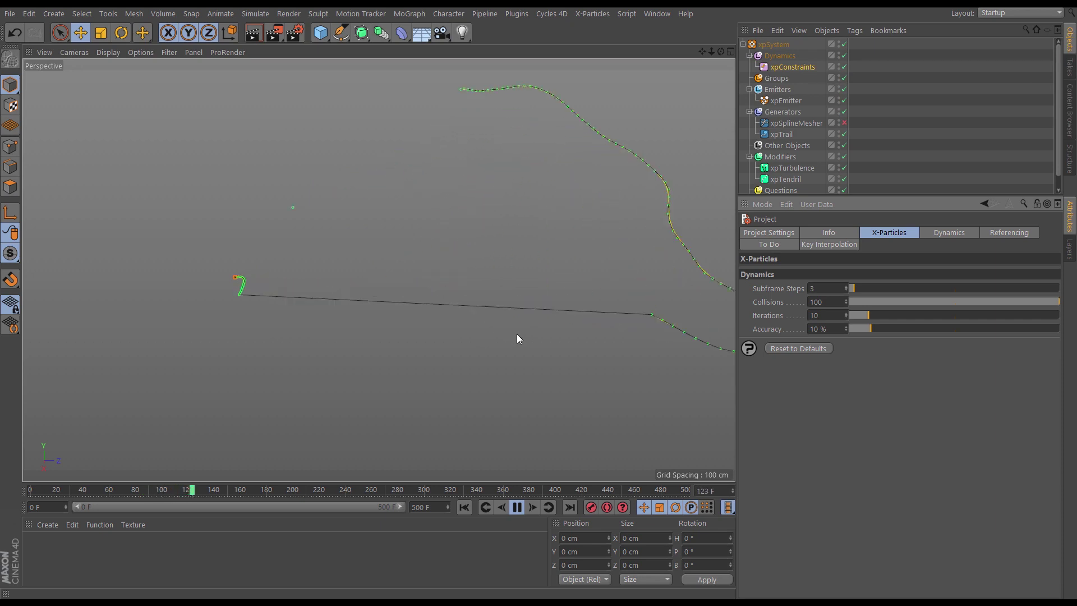
{"action": "left_click", "coordinate": [516, 507]}
- Reopen xpConstraints' Distance connection settings and replay the animation from the start, pausing at frame 109
{"action": "left_click", "coordinate": [791, 68]}
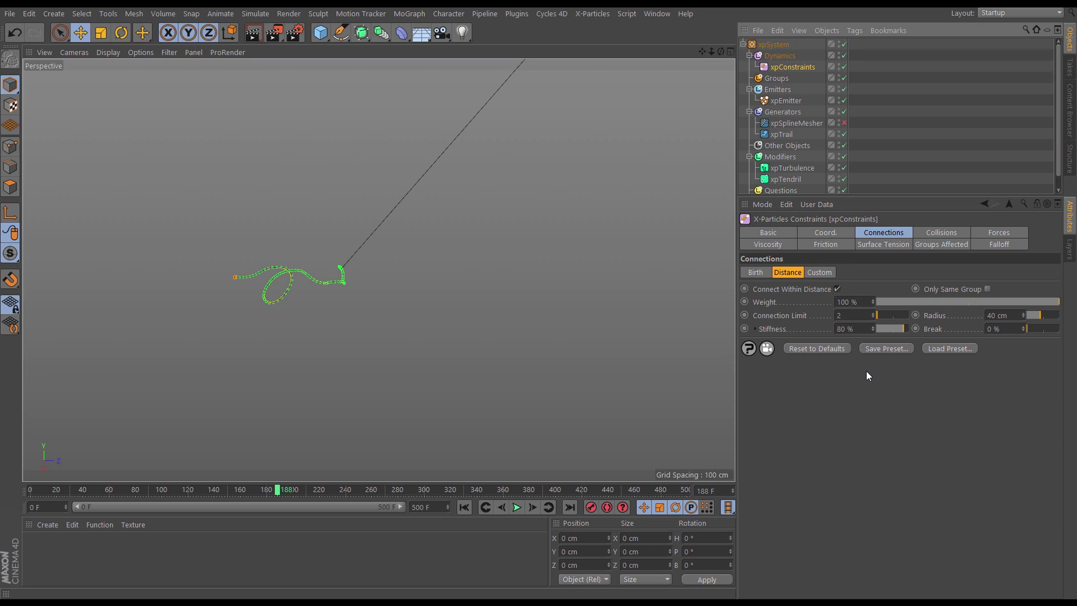
{"action": "left_click", "coordinate": [469, 502]}
{"action": "left_click", "coordinate": [517, 507]}
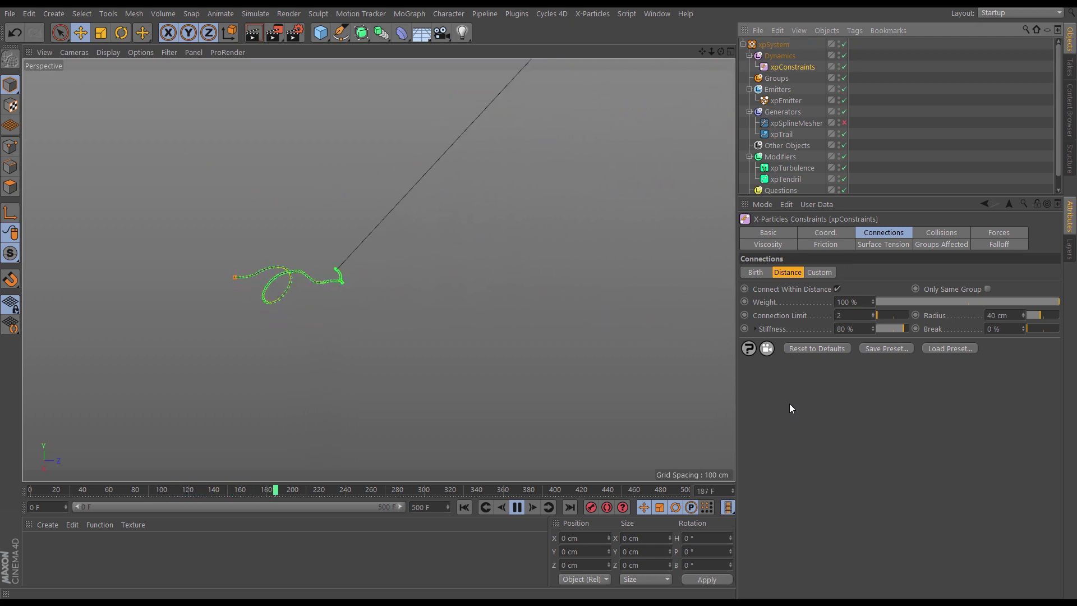
{"action": "left_click", "coordinate": [464, 507]}
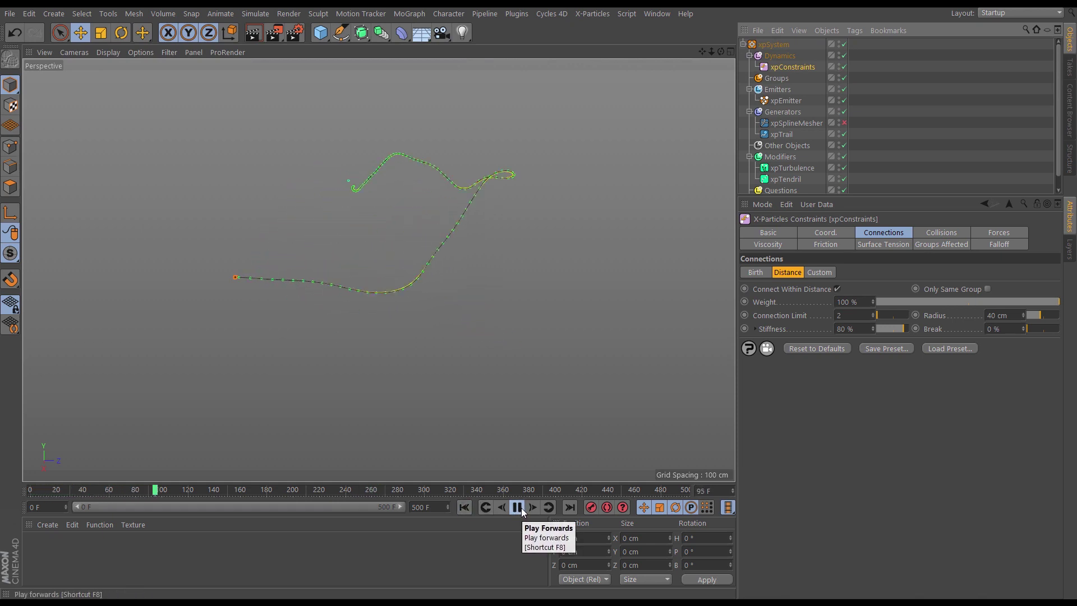
{"action": "left_click", "coordinate": [521, 507]}
- Increase xpConstraints' Distance connection Radius to 61 cm and replay the animation to check how the tendril holds together
{"action": "left_click_drag", "start_coordinate": [262, 278], "coordinate": [291, 300], "text": "alt"}
{"action": "left_click_drag", "start_coordinate": [1040, 323], "coordinate": [1044, 319]}
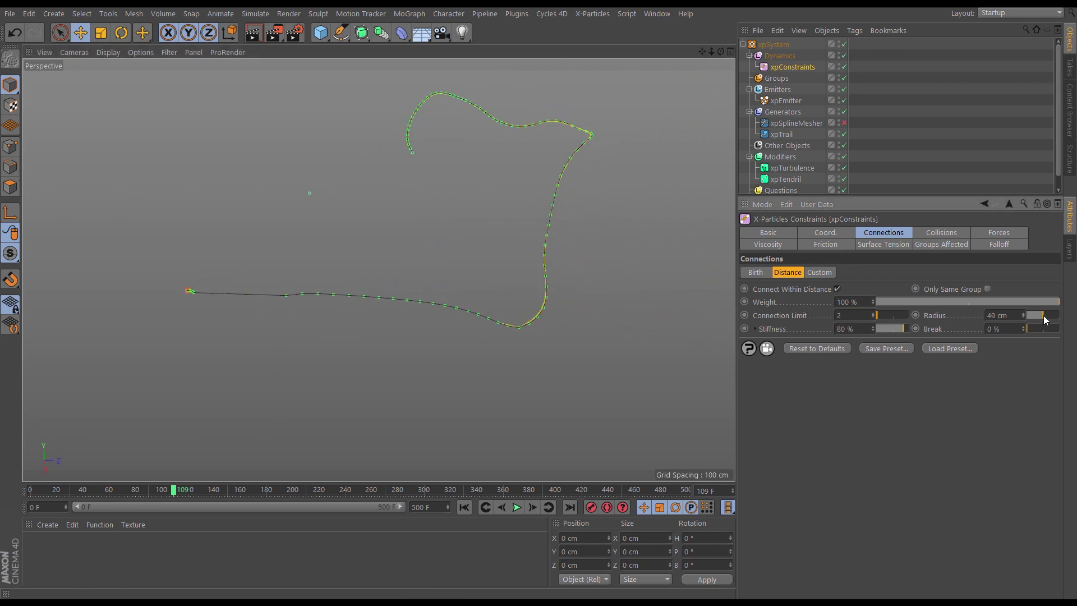
{"action": "left_click", "coordinate": [464, 507]}
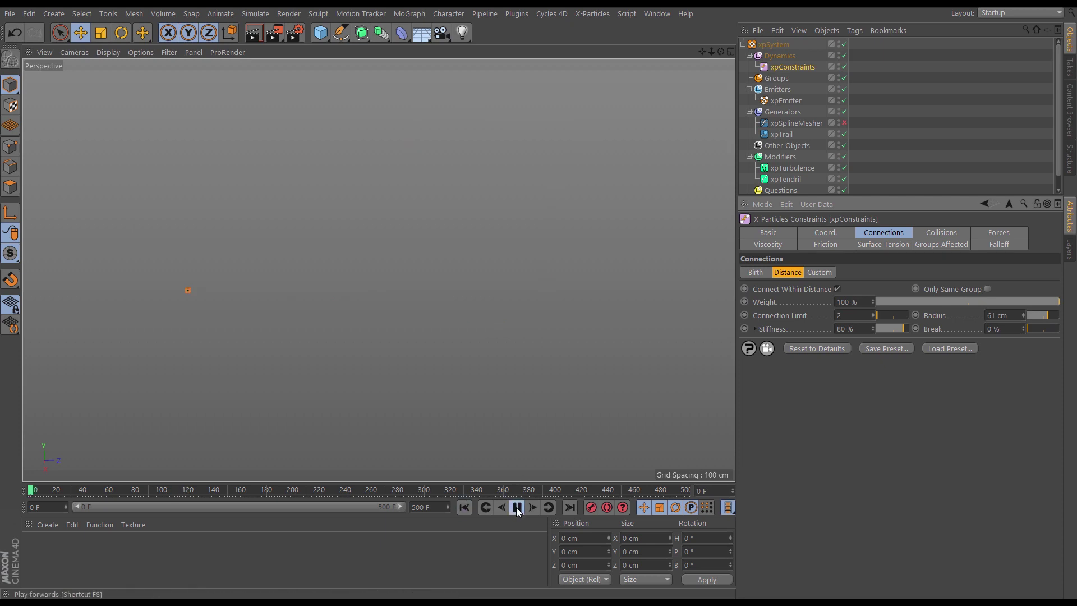
{"action": "left_click", "coordinate": [516, 507]}
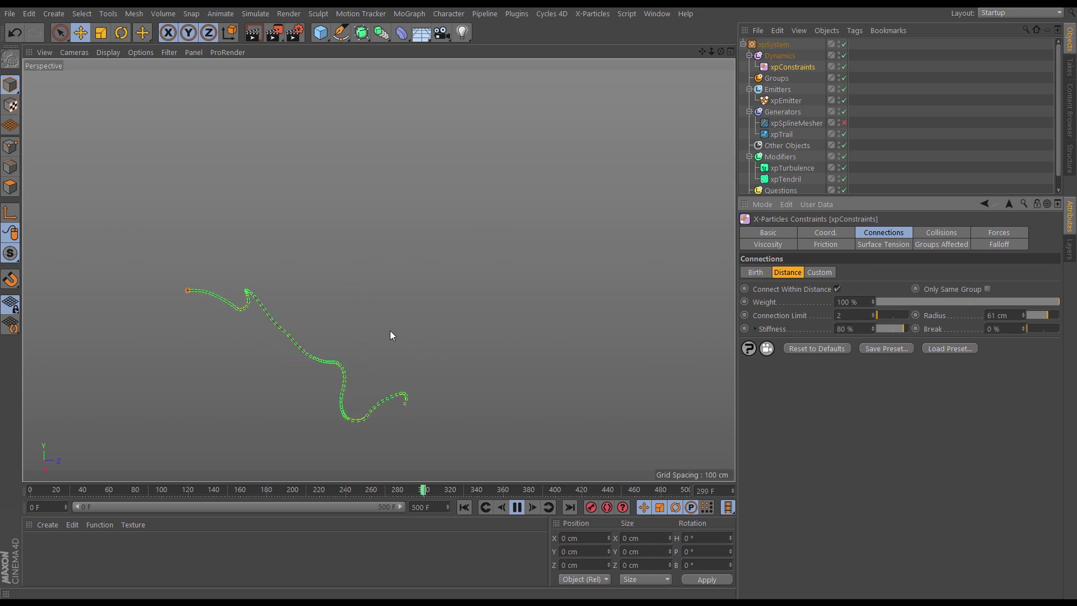
{"action": "scroll", "coordinate": [404, 317], "scroll_direction": "down", "scroll_amount": 3}
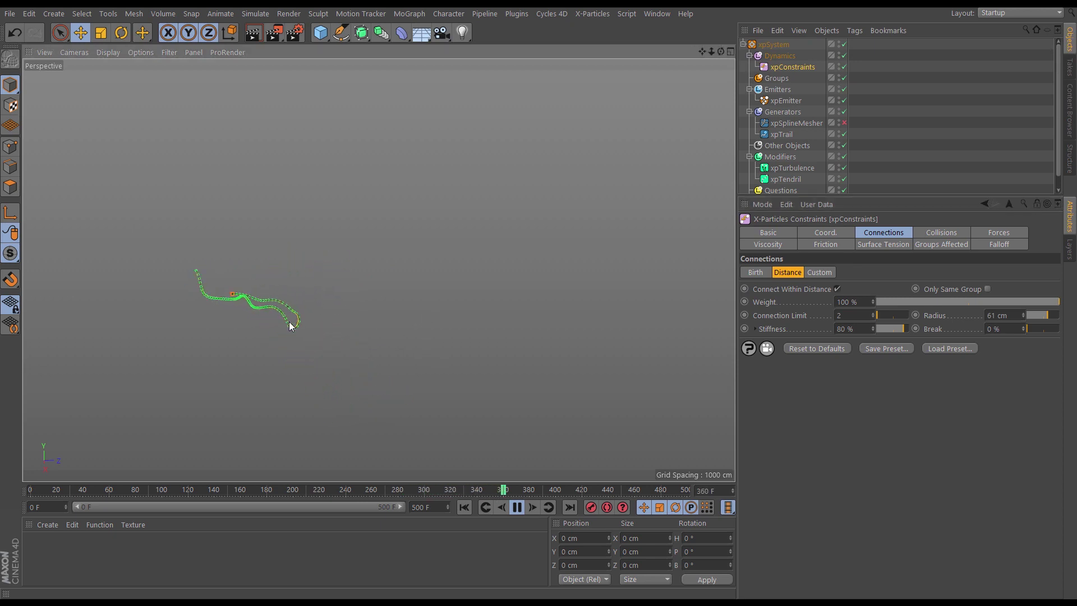
{"action": "scroll", "coordinate": [275, 314], "scroll_direction": "up", "scroll_amount": 3}
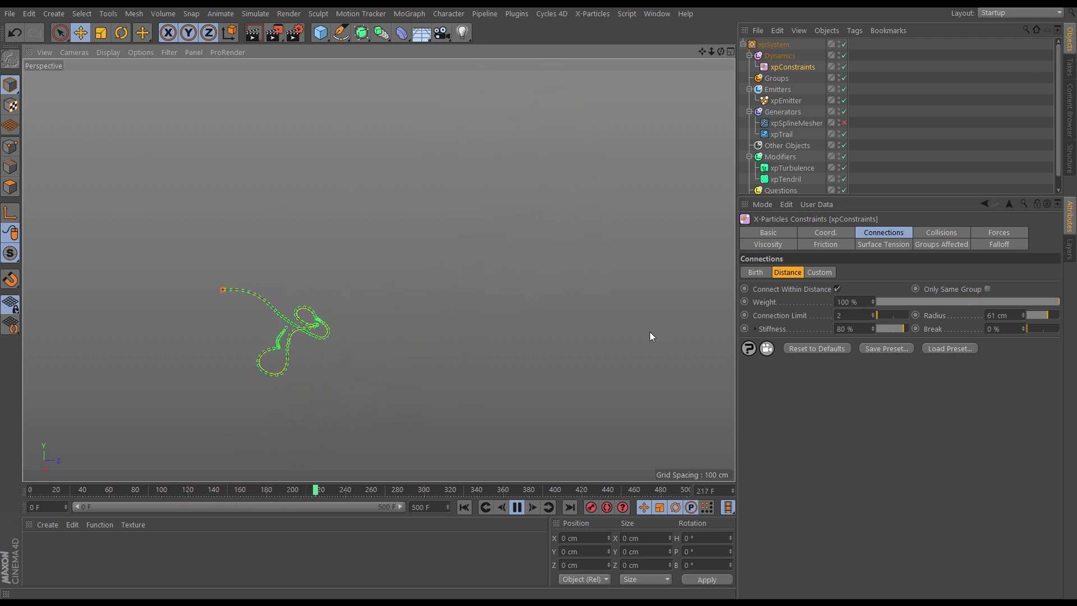
- Set the project's X-Particles Iterations to 5 and restart the animation from the beginning
{"action": "key", "text": "ctrl+d"}
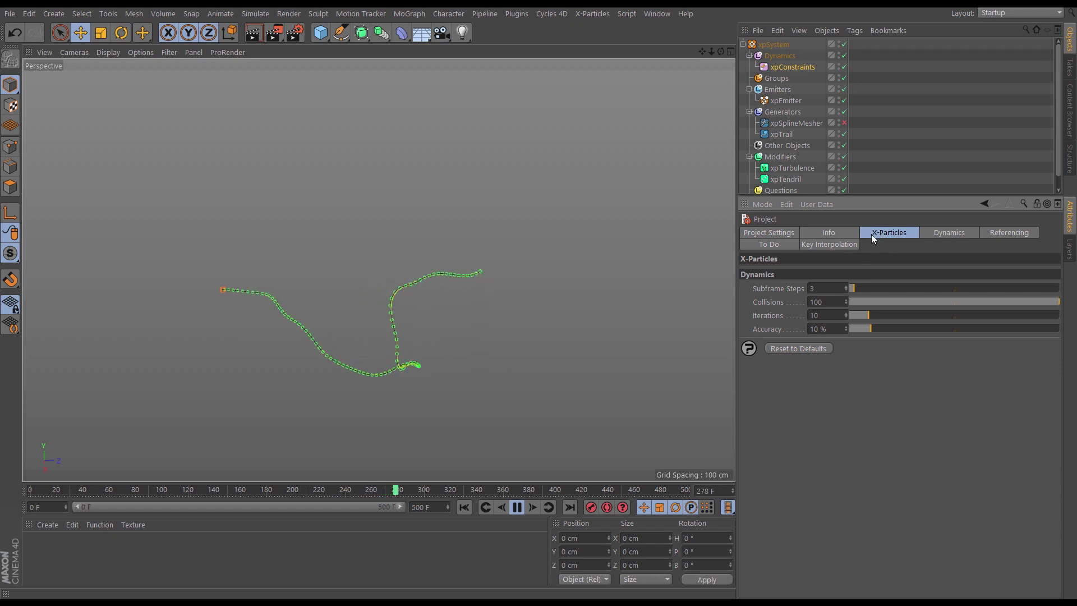
{"action": "double_click", "coordinate": [820, 316]}
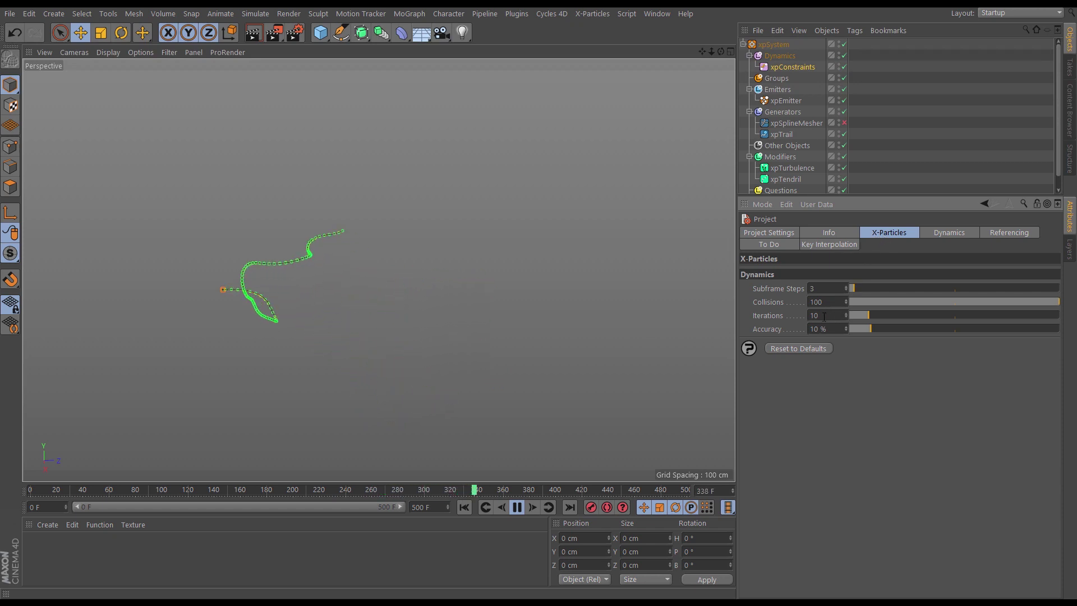
{"action": "type", "text": "5"}
{"action": "key", "text": "Return"}
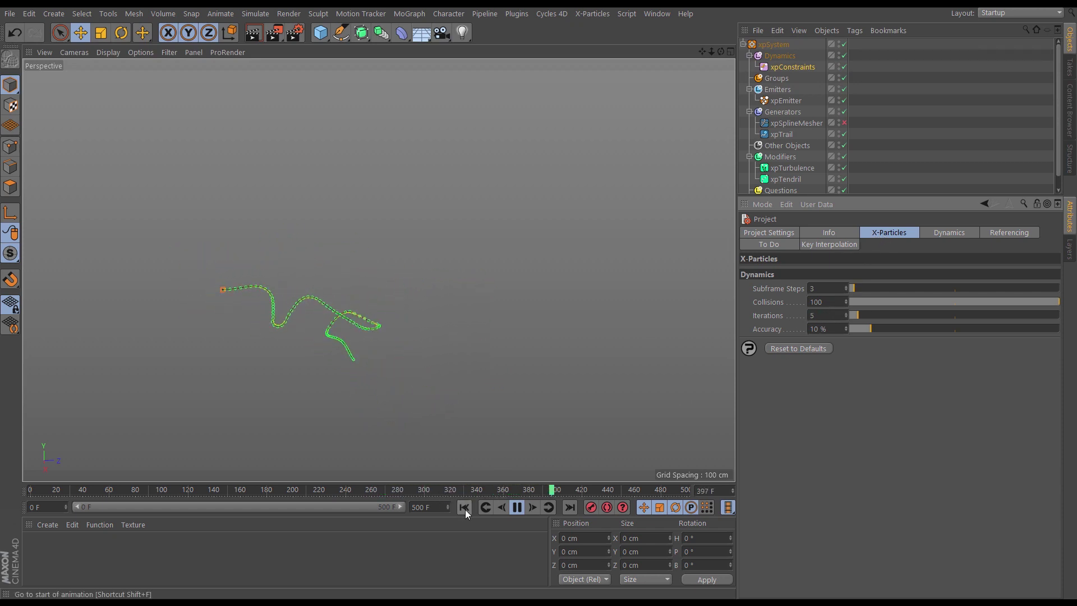
{"action": "left_click", "coordinate": [464, 507]}
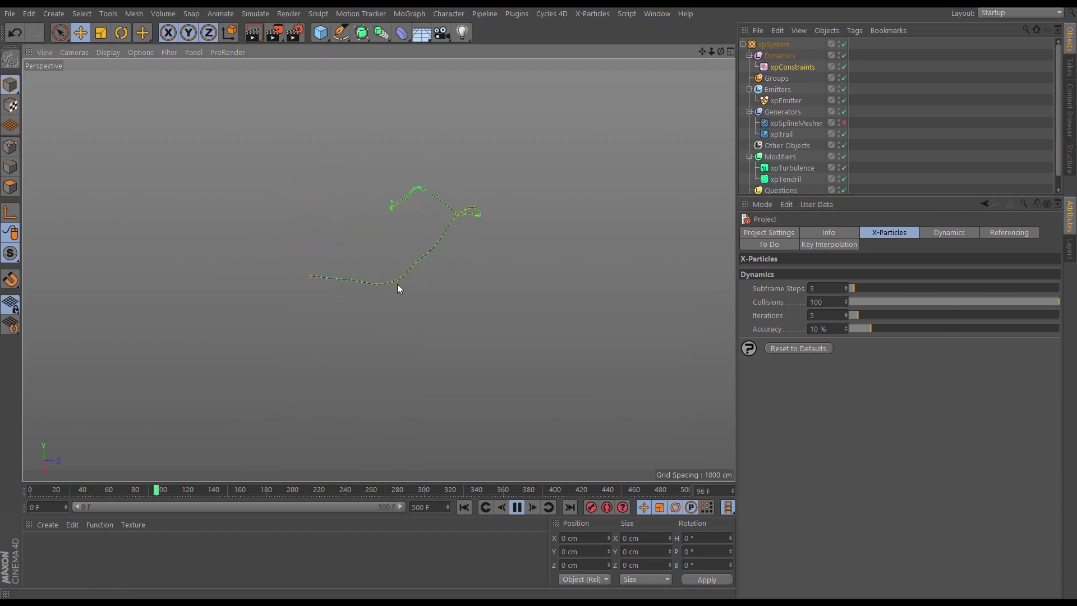
- Enable xpSplineMesher, hide xpEmitter in the viewport, and pause at frame 43 to examine the tendril mesh alongside xpConstraints' settings
{"action": "left_click", "coordinate": [844, 123]}
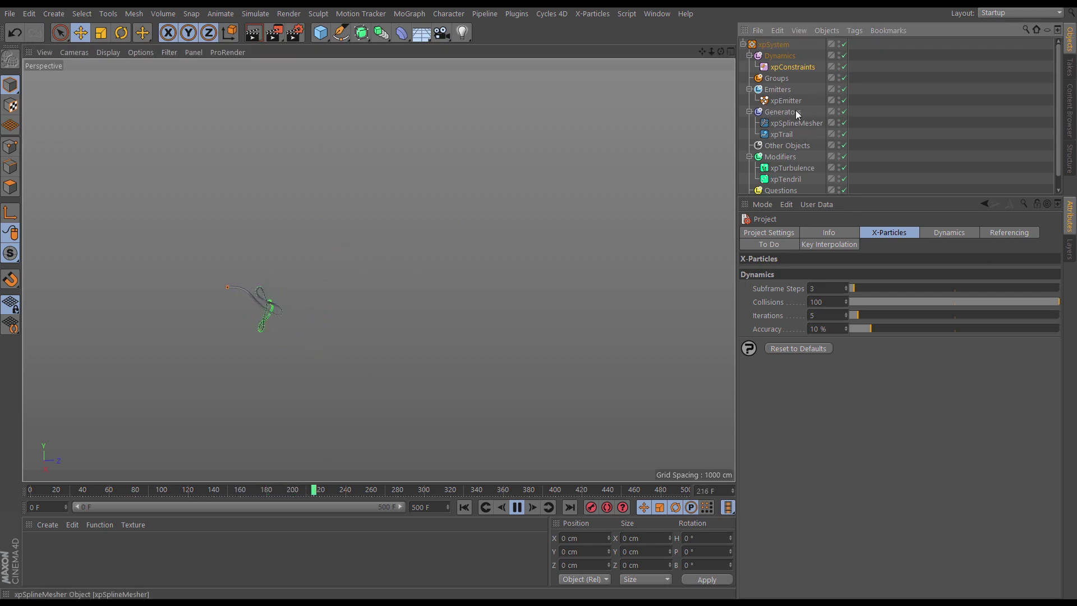
{"action": "left_click", "coordinate": [839, 98]}
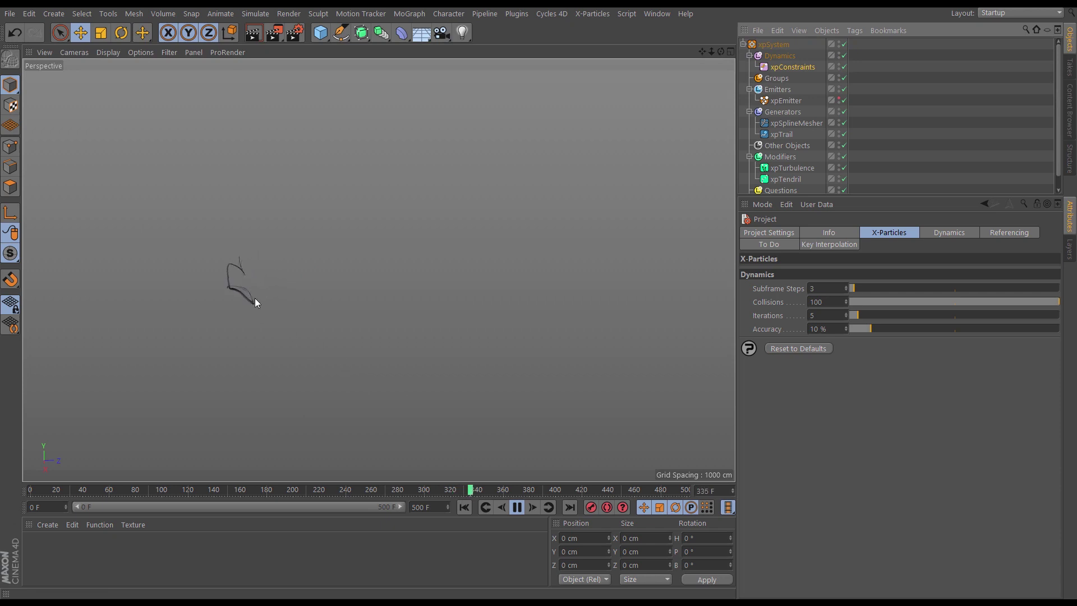
{"action": "scroll", "coordinate": [254, 298], "scroll_direction": "up", "scroll_amount": 2}
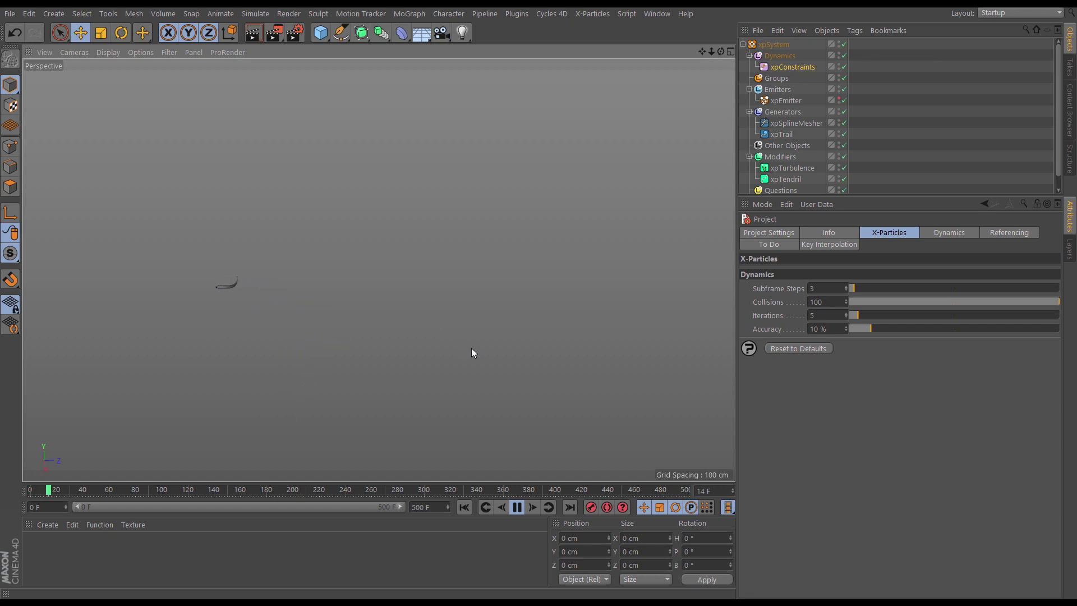
{"action": "left_click", "coordinate": [517, 507]}
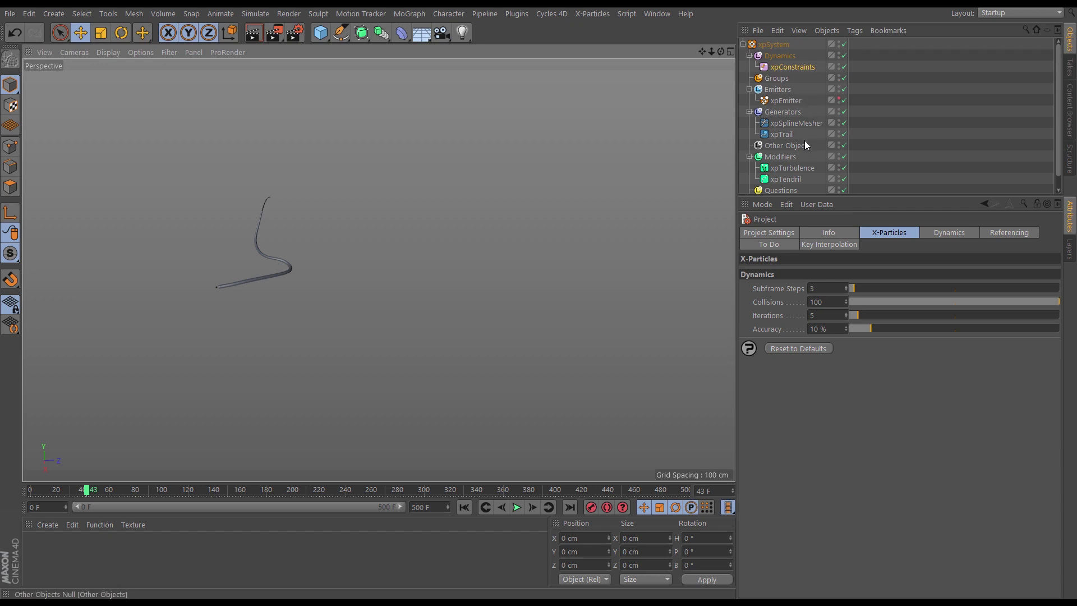
{"action": "left_click", "coordinate": [806, 65]}
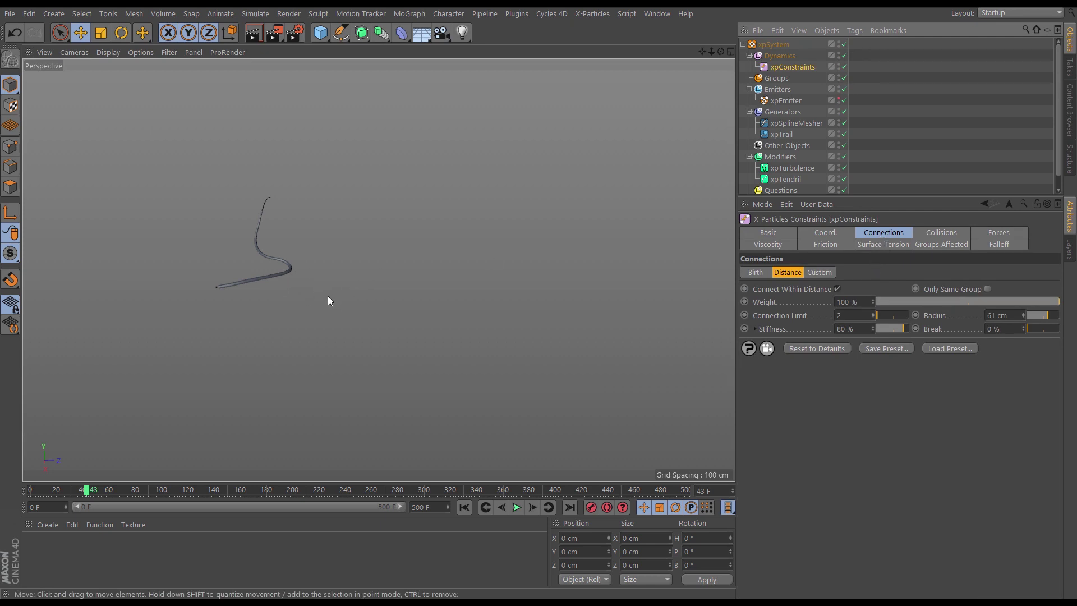
{"action": "left_click_drag", "start_coordinate": [259, 273], "coordinate": [393, 278], "text": "alt"}
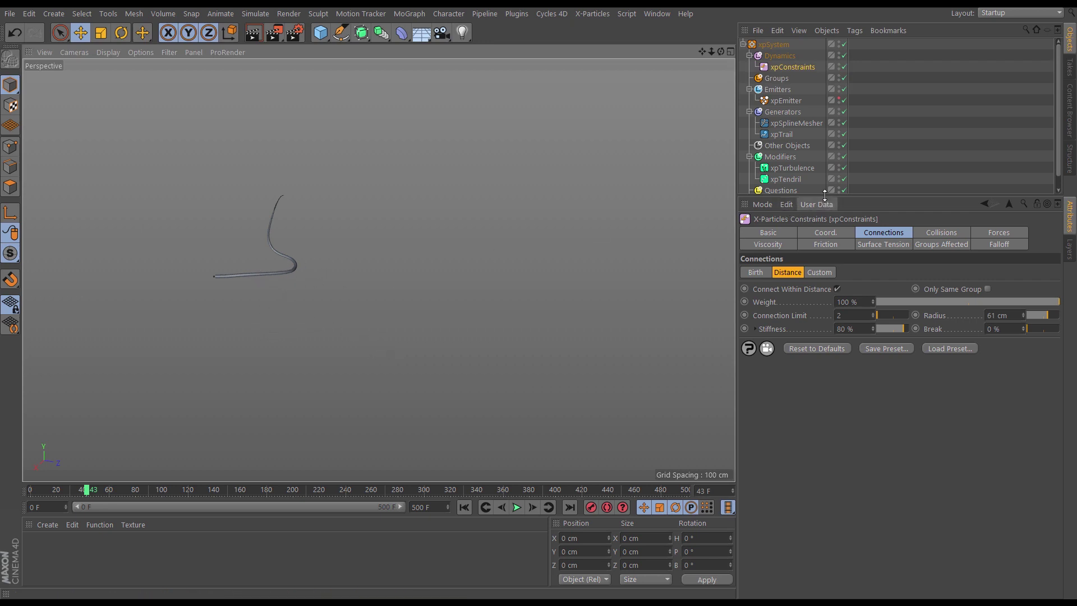
- Make room to show the whole object hierarchy and rename xpEmitter as xpEmitter_Tendril_01
{"action": "left_click_drag", "start_coordinate": [821, 198], "coordinate": [816, 300]}
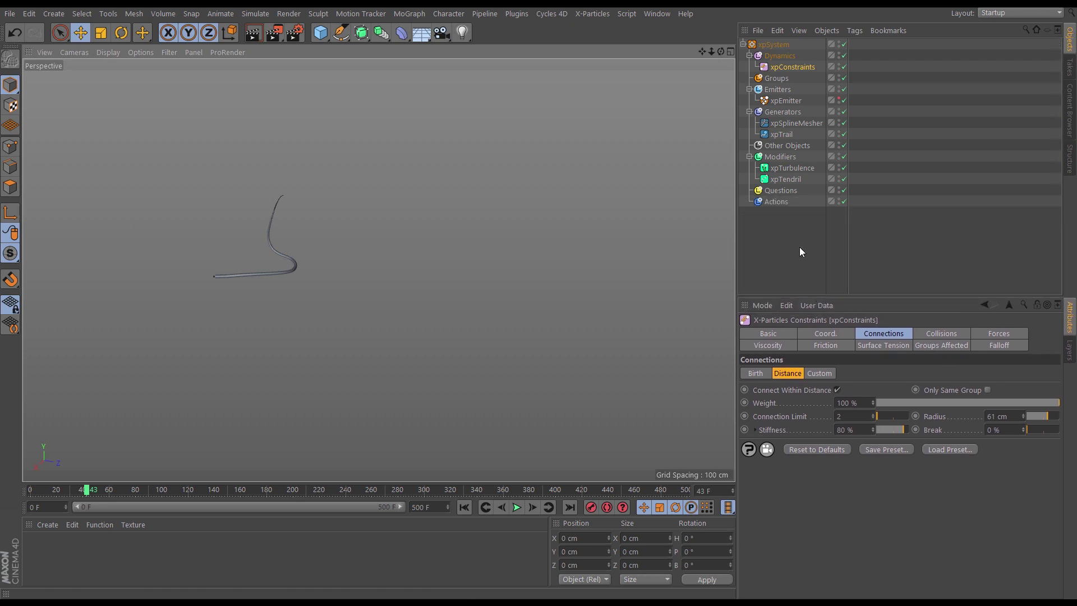
{"action": "left_click", "coordinate": [785, 102]}
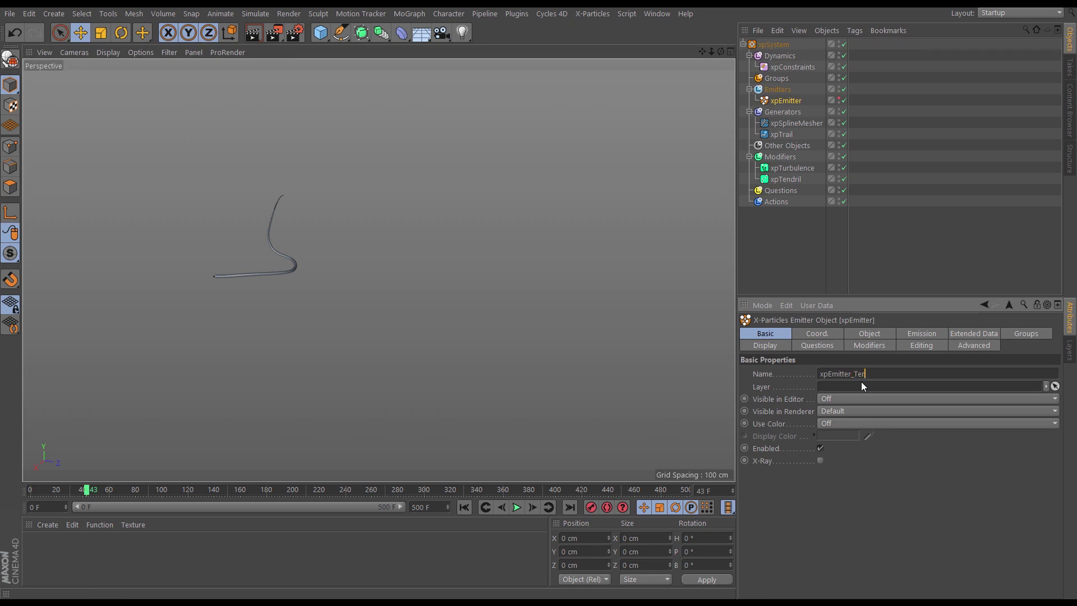
{"action": "type", "text": "l_01"}
{"action": "key", "text": "Return"}
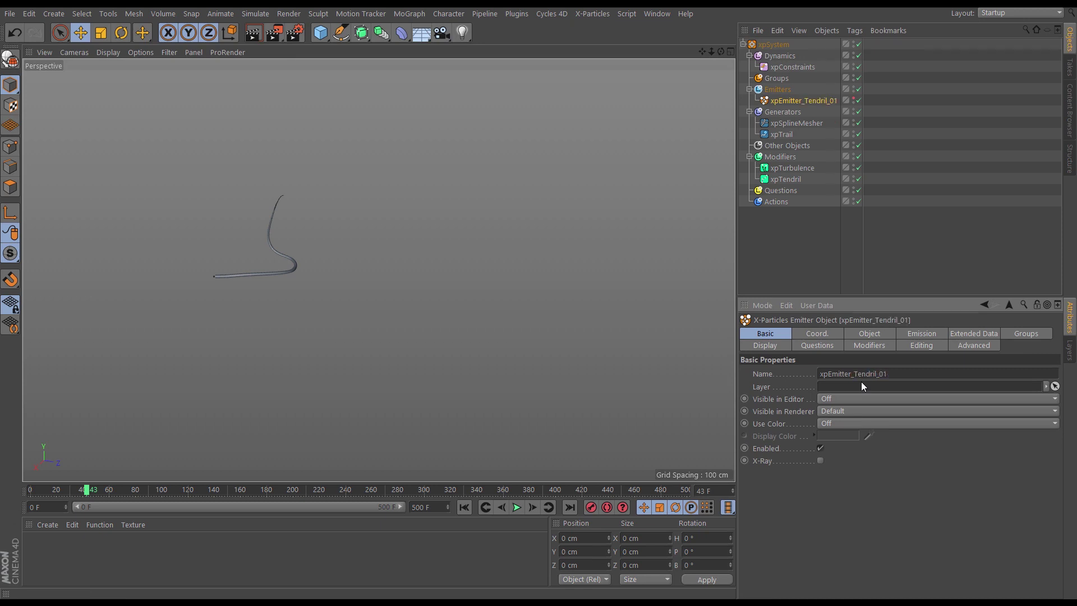
- Rename the xpTrail generator as xpTrail_Tendril_01
{"action": "left_click", "coordinate": [783, 134]}
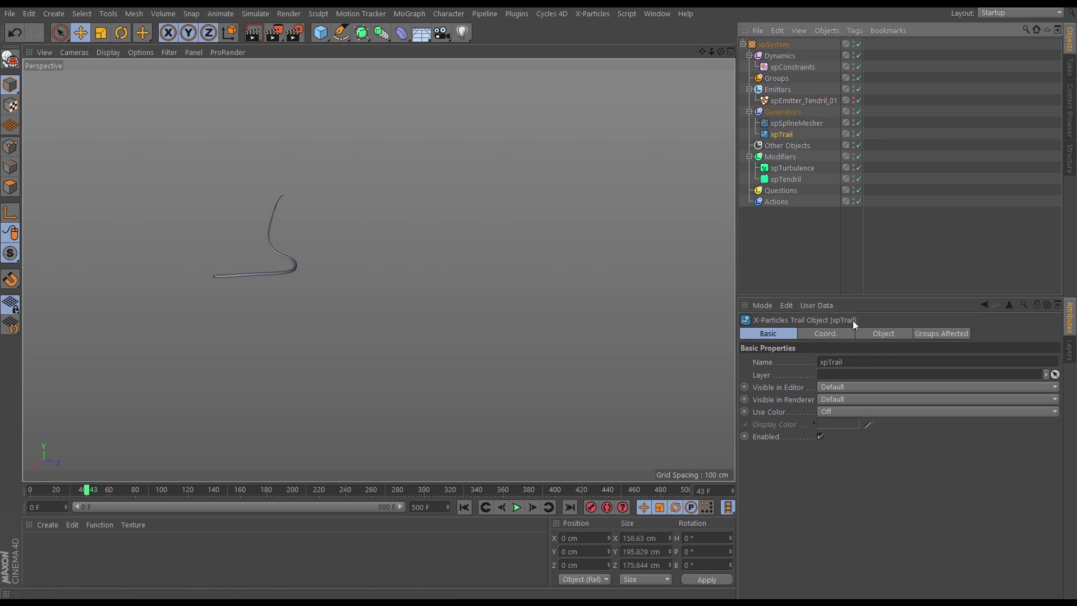
{"action": "left_click", "coordinate": [840, 362]}
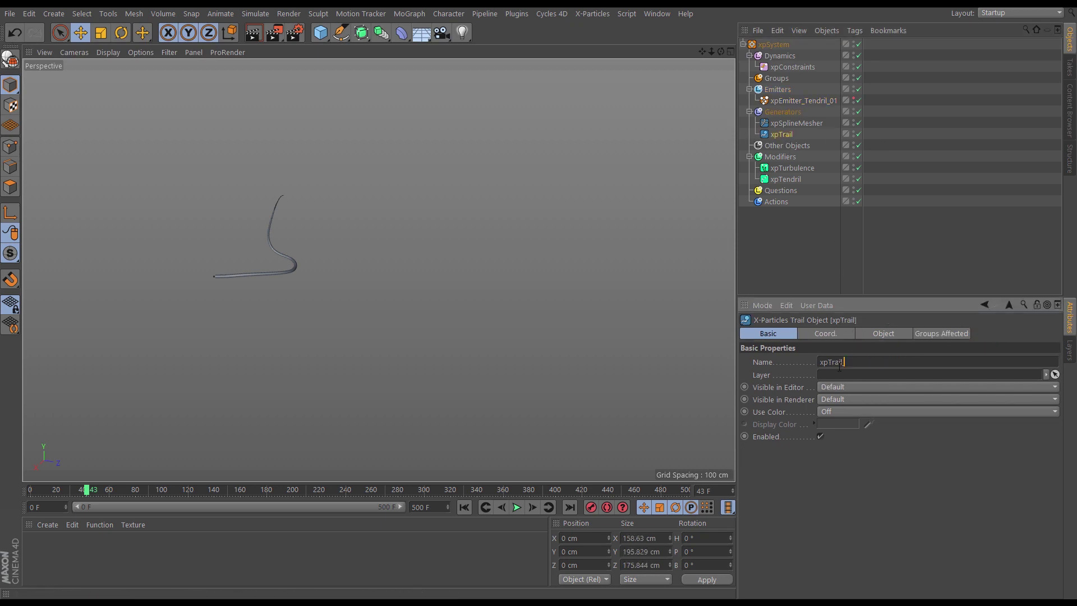
{"action": "type", "text": "_Tendril_01"}
{"action": "key", "text": "Return"}
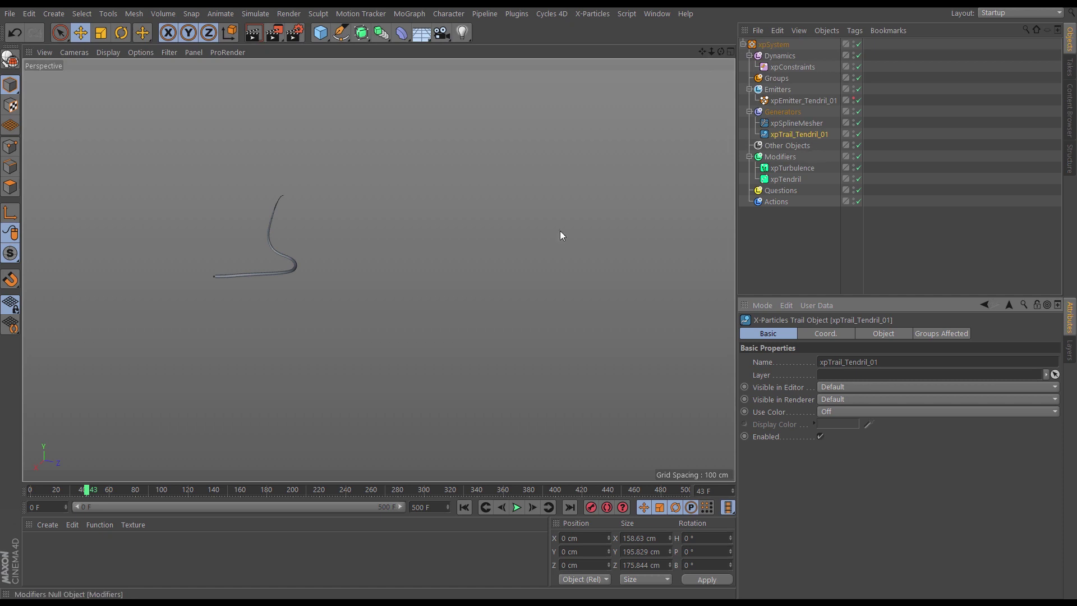
- Duplicate xpEmitter_Tendril_01 as xpEmitter_Tendril_02 and offset the copy beside the original, at about X -28 cm and Z -12 cm
{"action": "left_click_drag", "start_coordinate": [290, 275], "coordinate": [470, 270], "text": "alt"}
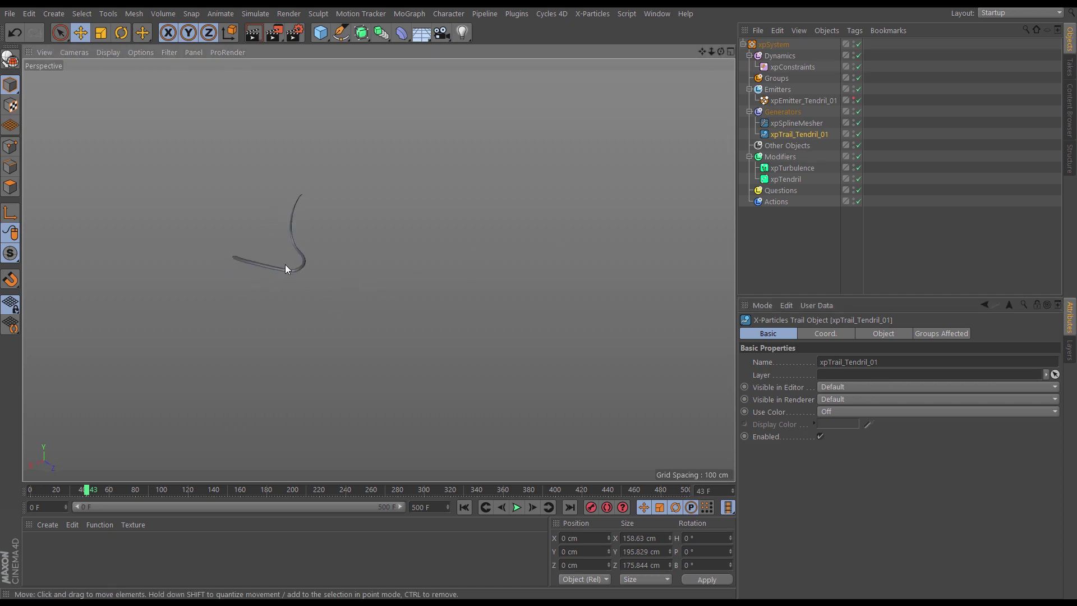
{"action": "left_click_drag", "start_coordinate": [285, 264], "coordinate": [337, 261], "text": "alt"}
{"action": "left_click", "coordinate": [785, 101]}
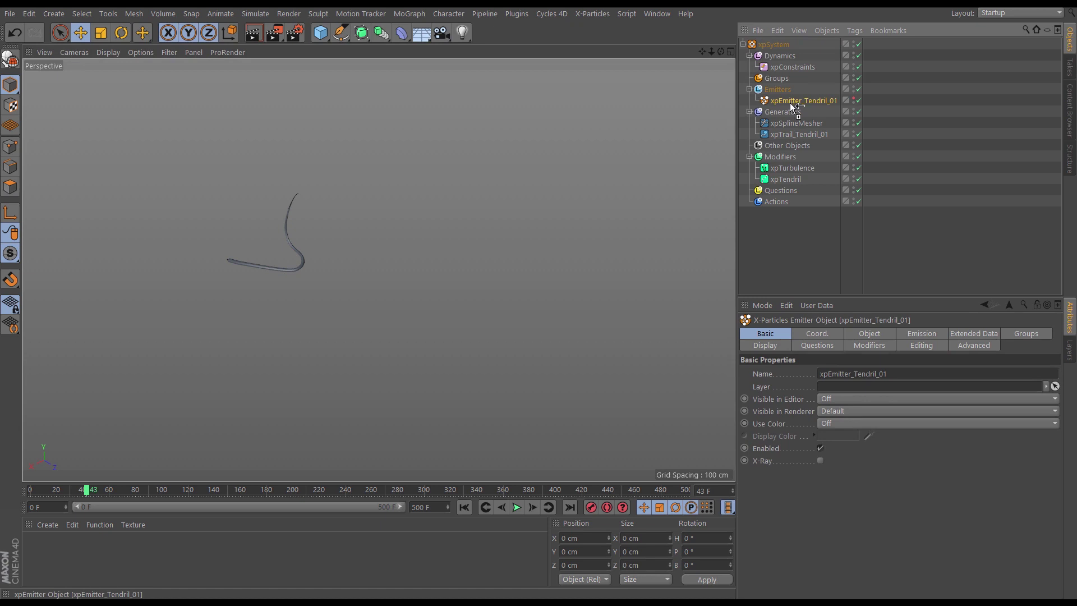
{"action": "left_click_drag", "start_coordinate": [789, 103], "coordinate": [796, 109], "text": "ctrl"}
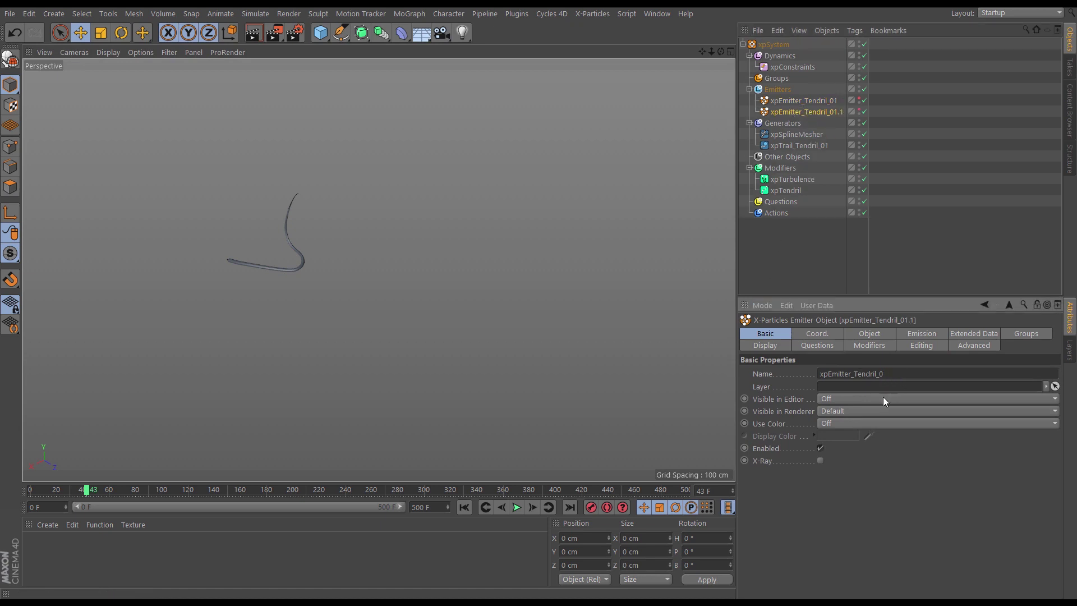
{"action": "type", "text": "2"}
{"action": "key", "text": "Return"}
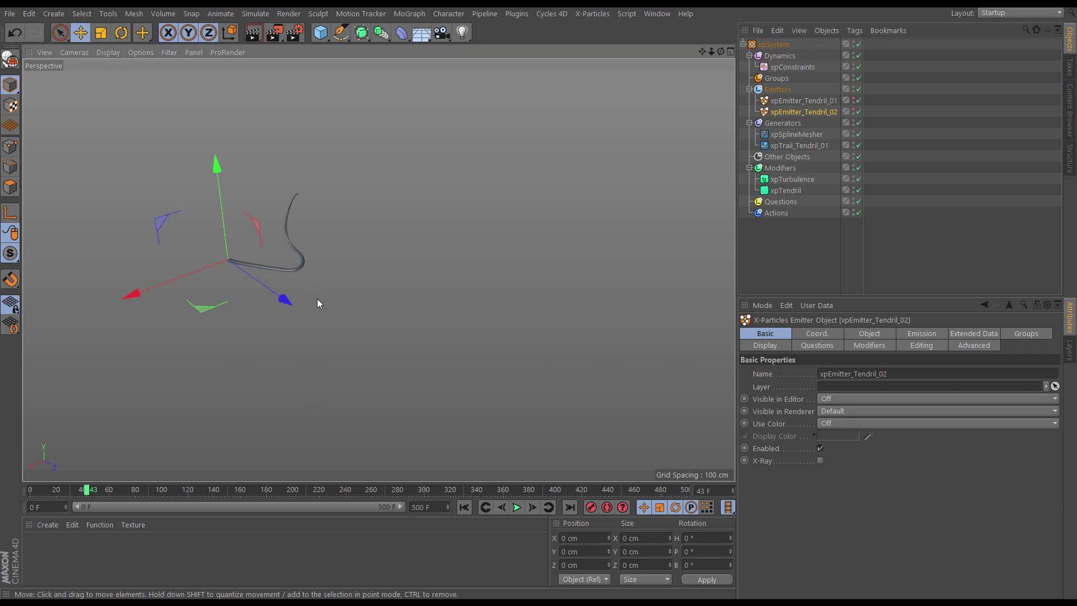
{"action": "left_click_drag", "start_coordinate": [296, 274], "coordinate": [177, 350], "text": "alt"}
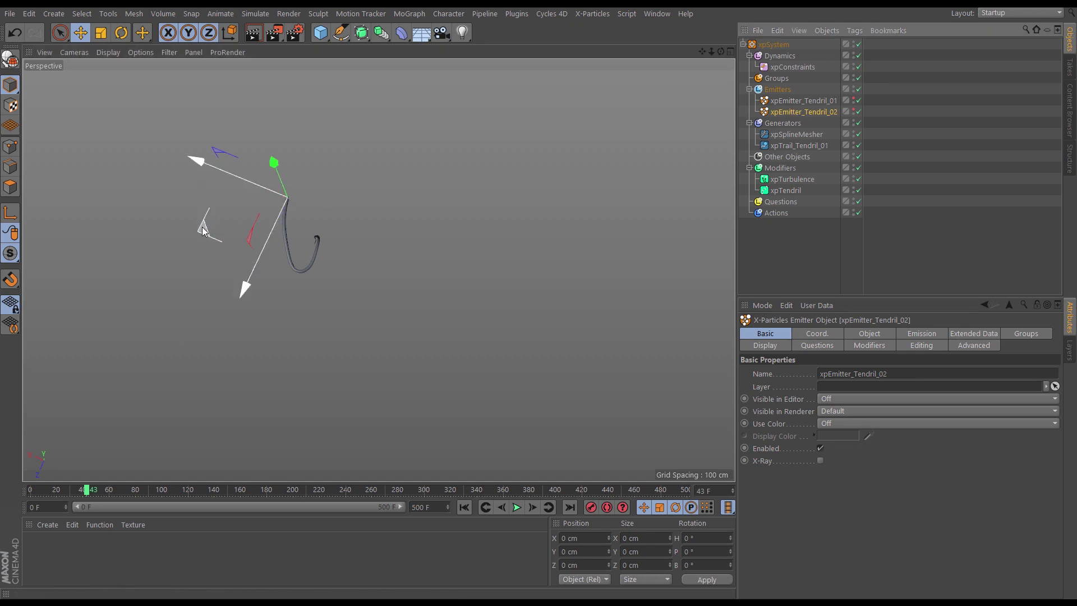
{"action": "left_click_drag", "start_coordinate": [203, 227], "coordinate": [215, 227]}
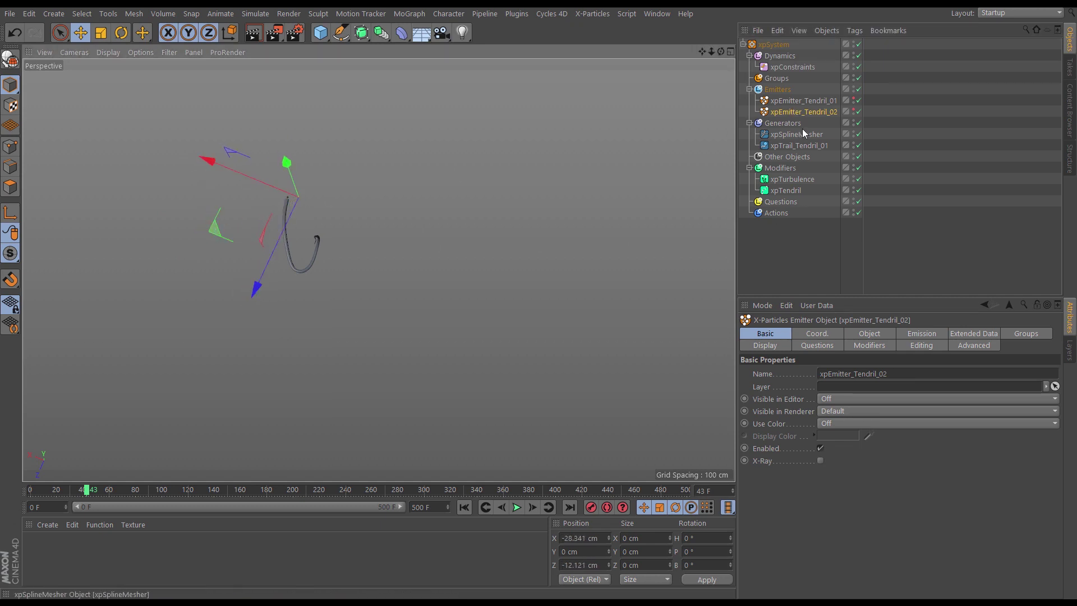
- Show both tendril emitters in the viewport and disable xpSplineMesher and xpTrail_Tendril_01
{"action": "left_click", "coordinate": [853, 109]}
{"action": "left_click", "coordinate": [858, 134]}
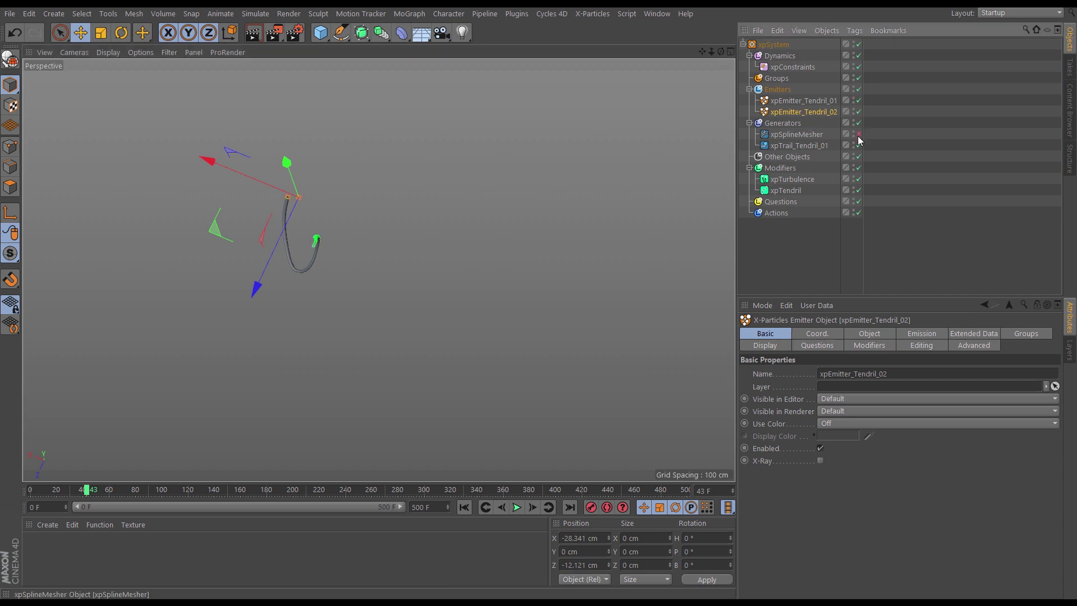
{"action": "left_click", "coordinate": [858, 145]}
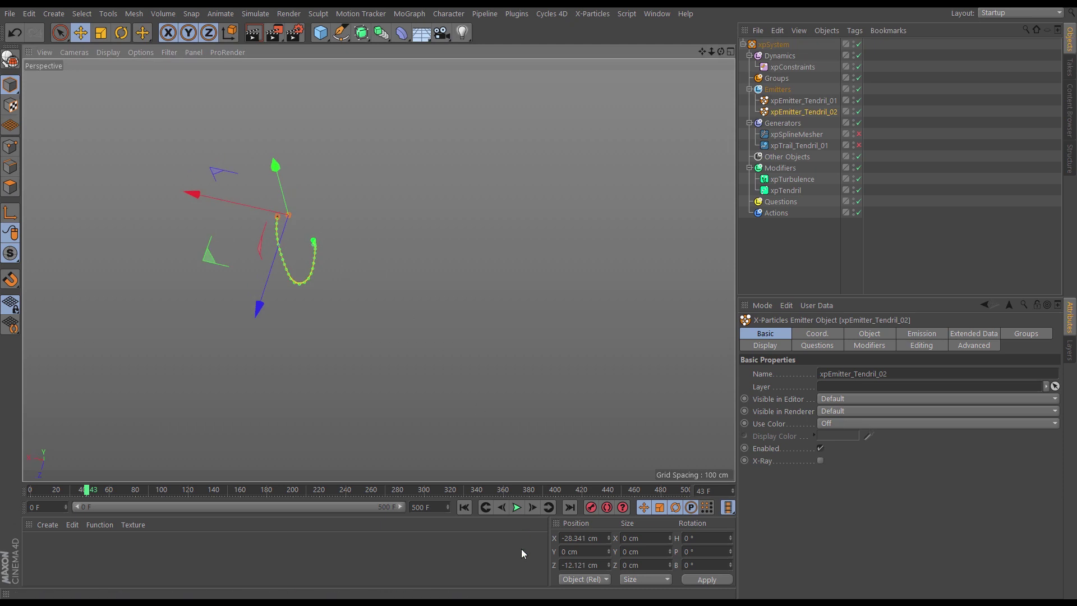
- Replay the animation from the start and examine how the constraints connect the particles of the two emitters
{"action": "left_click", "coordinate": [465, 507]}
{"action": "left_click", "coordinate": [517, 508]}
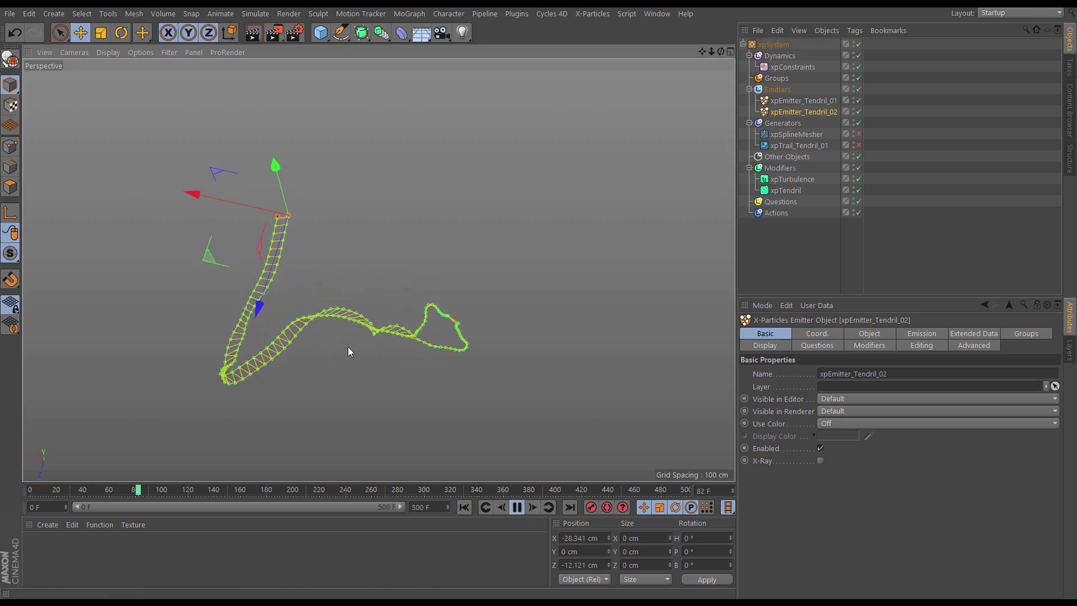
{"action": "left_click_drag", "start_coordinate": [324, 330], "coordinate": [376, 352], "text": "alt"}
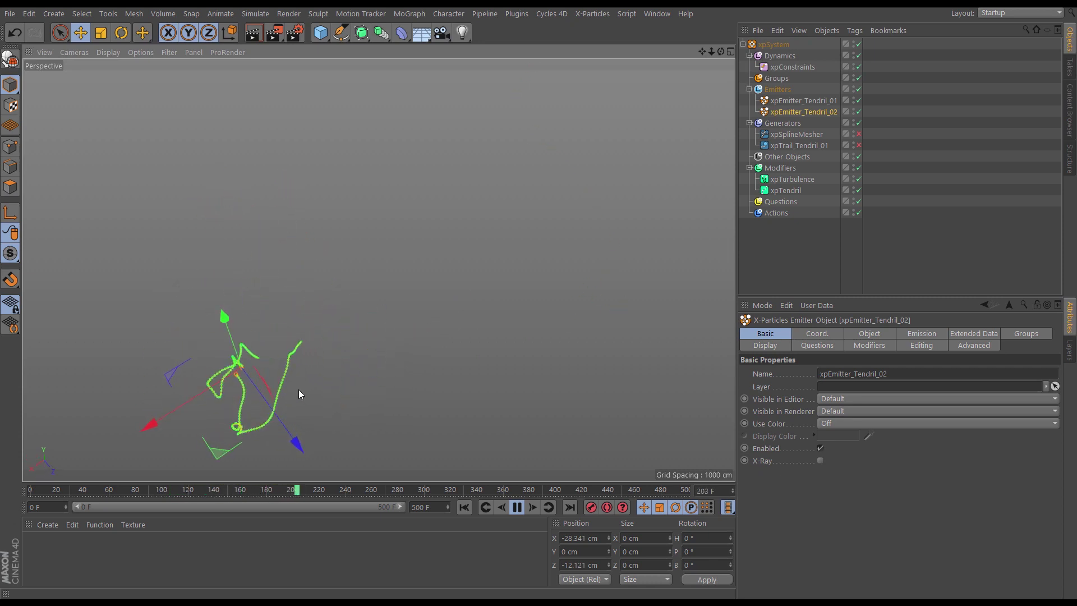
{"action": "left_click_drag", "start_coordinate": [300, 391], "coordinate": [351, 353], "text": "alt"}
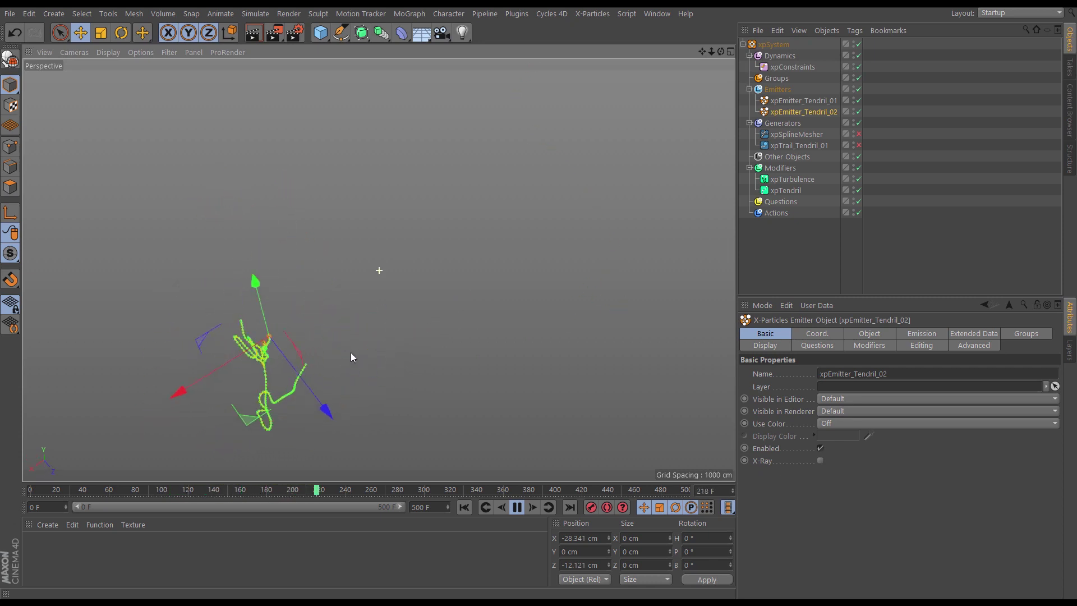
{"action": "left_click", "coordinate": [511, 507]}
{"action": "left_click", "coordinate": [512, 507]}
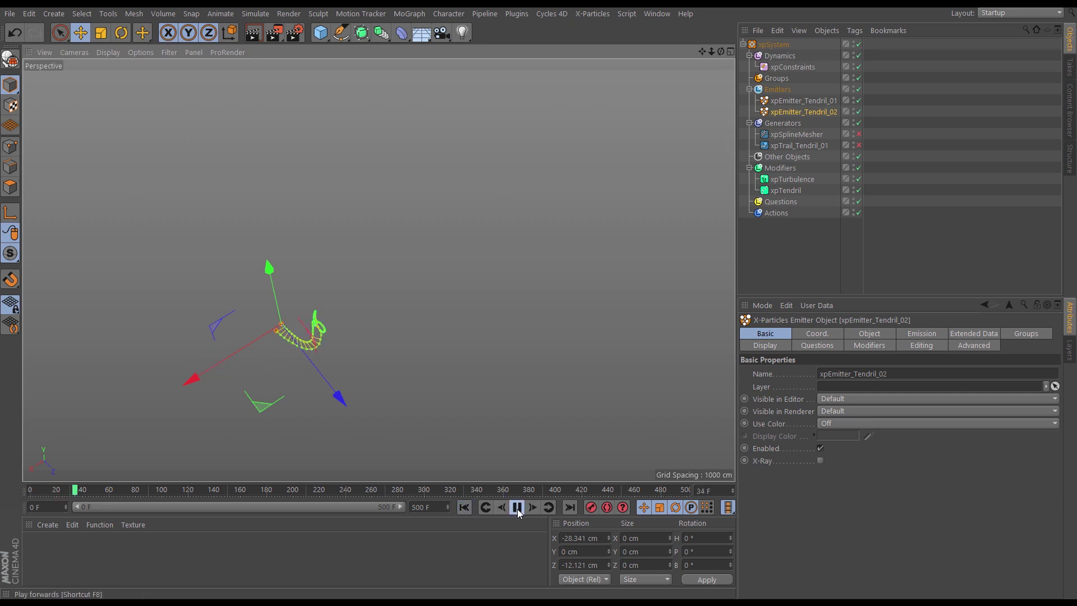
{"action": "scroll", "coordinate": [342, 322], "scroll_direction": "up", "scroll_amount": 5}
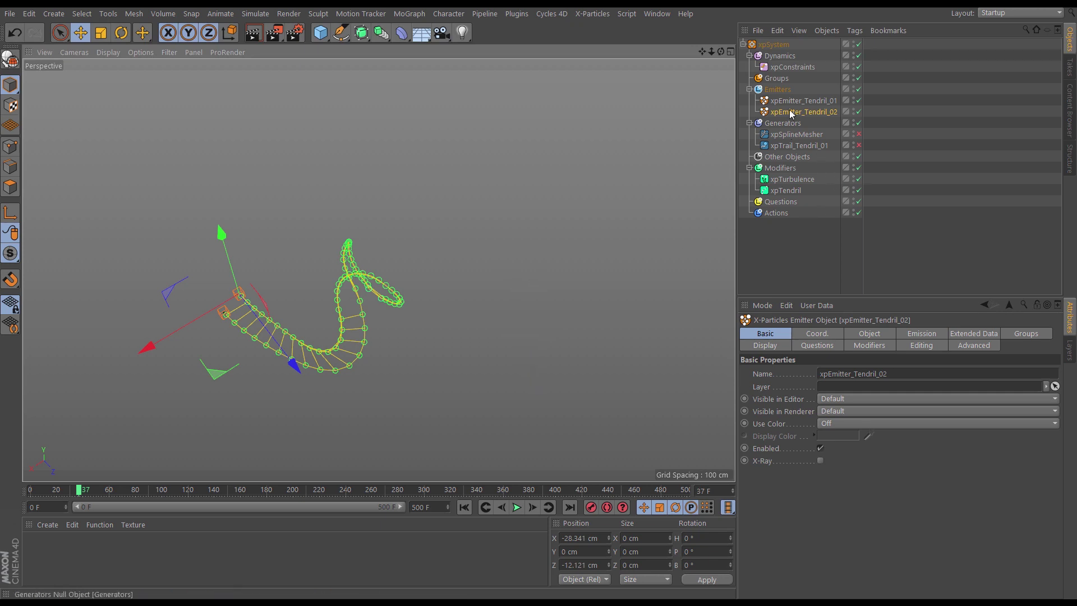
- Create a particle group for xpEmitter_Tendril_01 and rename it Particle Group_tendril_01
{"action": "left_click", "coordinate": [809, 102]}
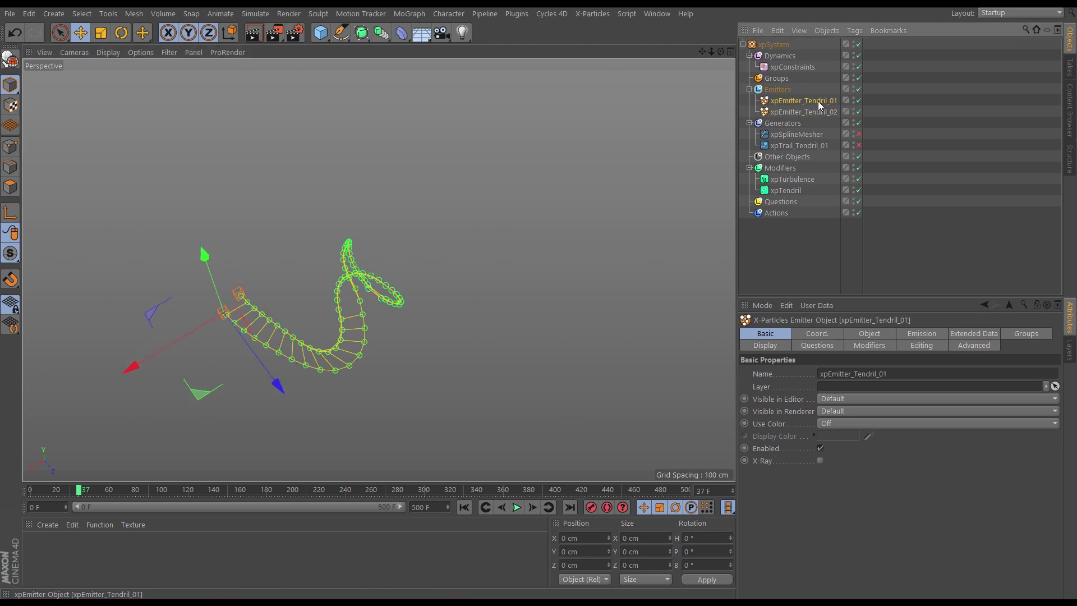
{"action": "left_click", "coordinate": [1019, 335]}
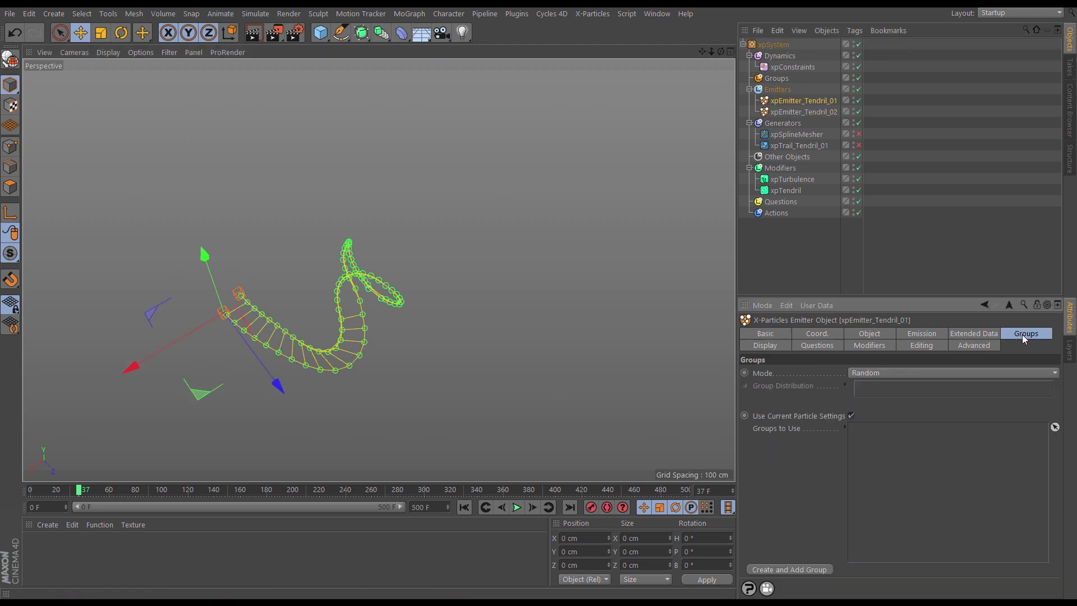
{"action": "left_click", "coordinate": [799, 569]}
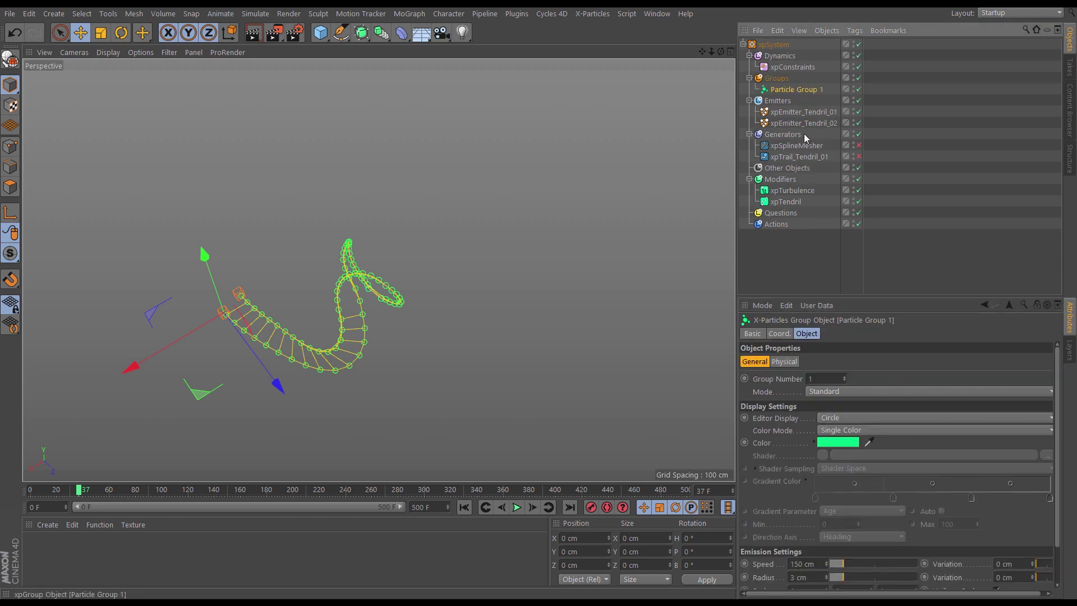
{"action": "left_click", "coordinate": [753, 334]}
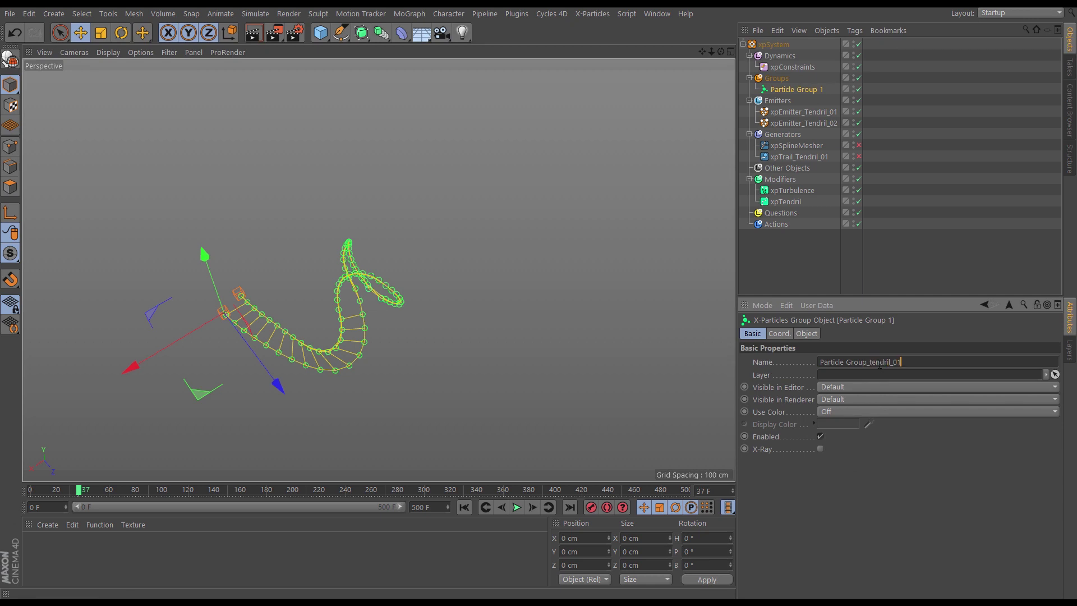
{"action": "key", "text": "Return"}
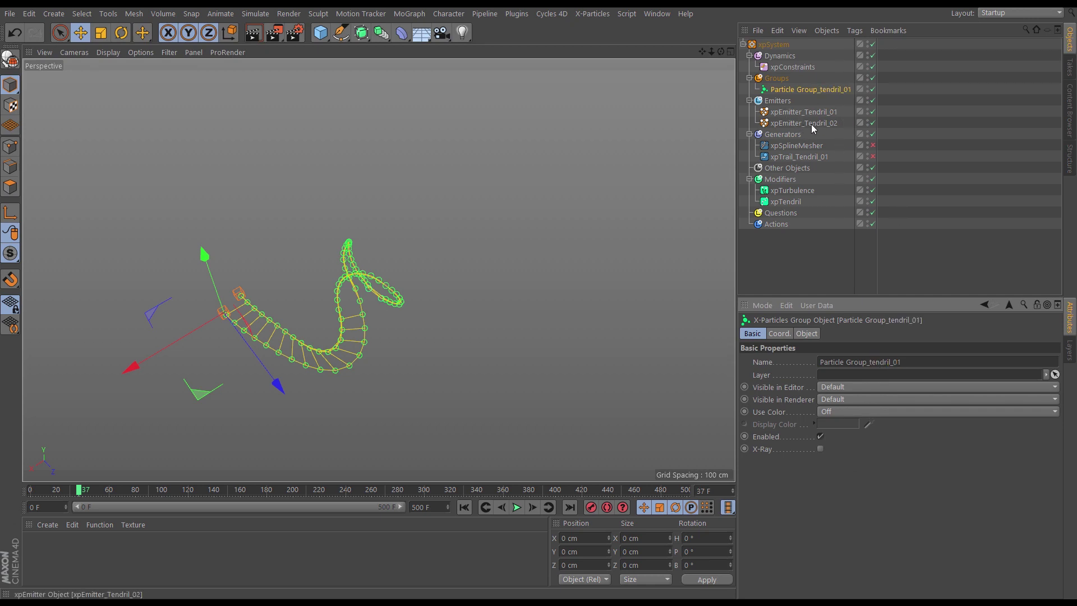
- Create a particle group for xpEmitter_Tendril_02 and rename it Particle Group_tendril_02
{"action": "left_click", "coordinate": [811, 124]}
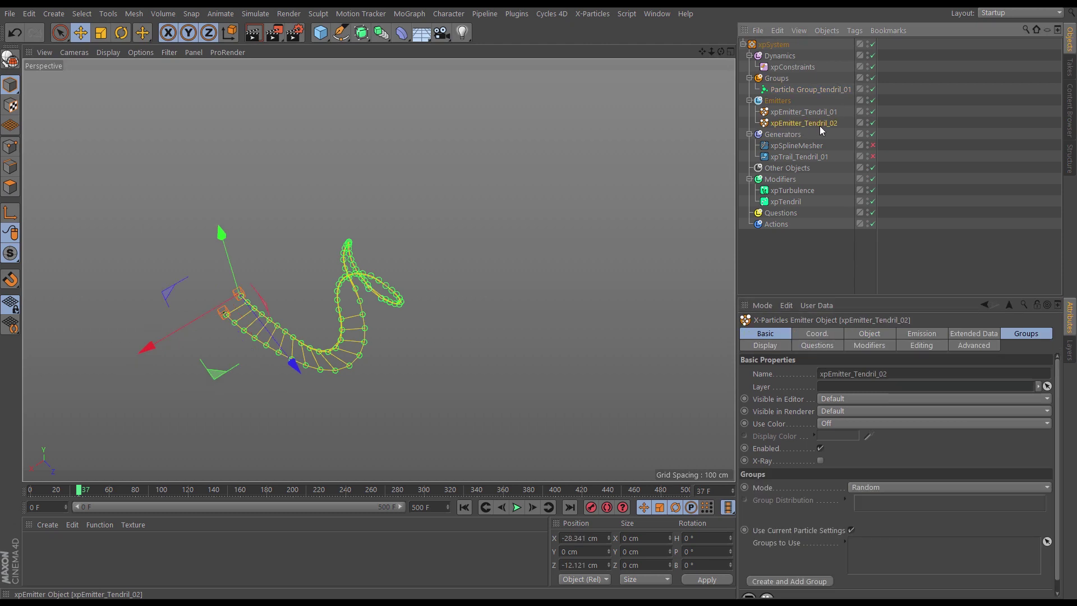
{"action": "left_click", "coordinate": [801, 581]}
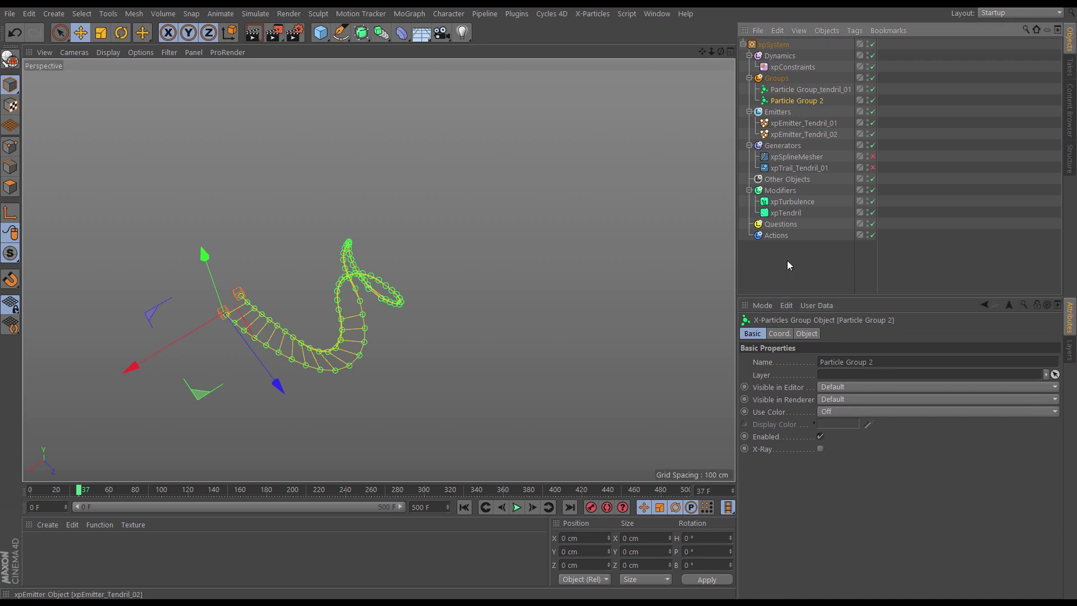
{"action": "left_click", "coordinate": [886, 357]}
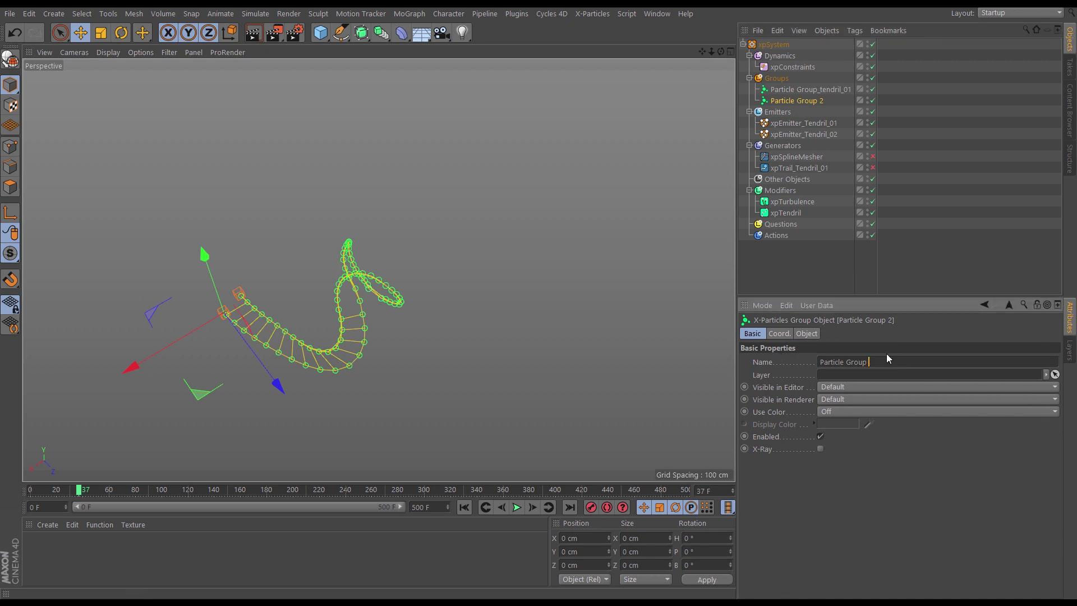
{"action": "type", "text": "_tendril_02"}
{"action": "key", "text": "Return"}
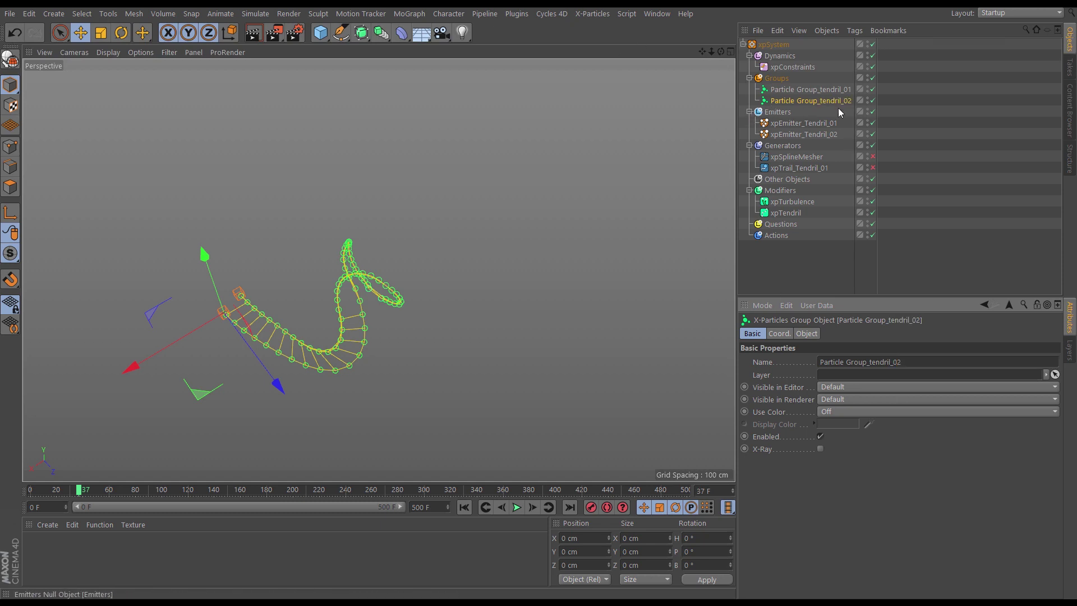
- Restrict xpConstraints' Distance connections to particles of the same group with Only Same Group
{"action": "left_click", "coordinate": [798, 66]}
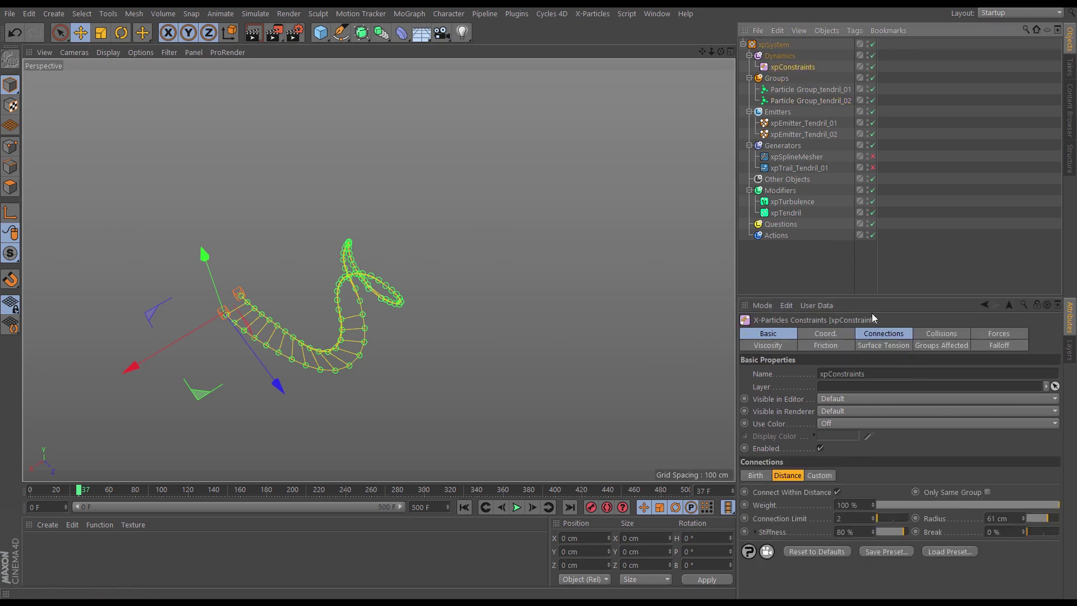
{"action": "left_click", "coordinate": [876, 334]}
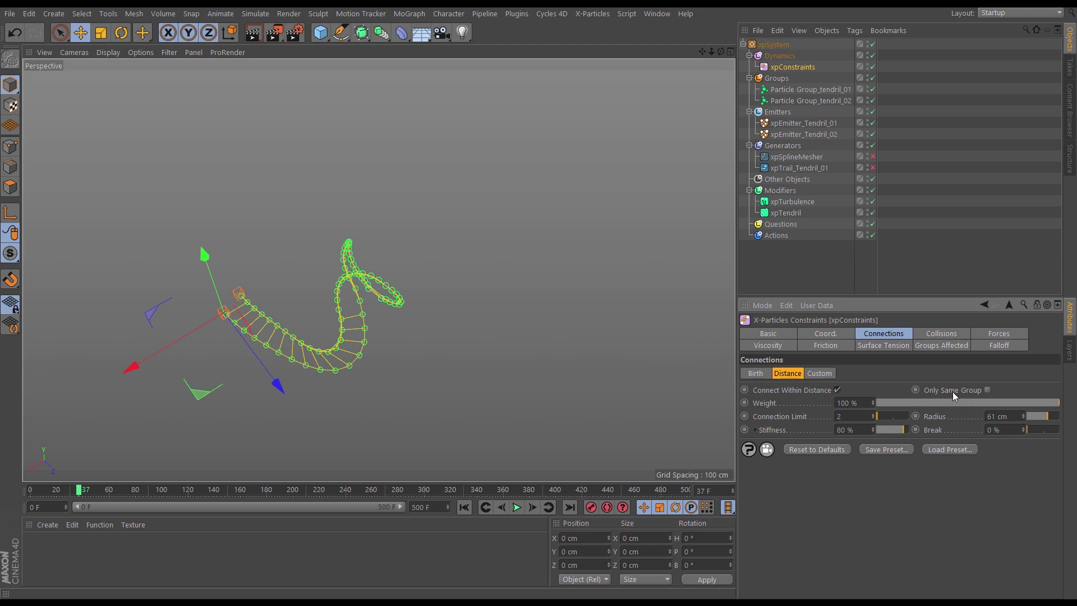
{"action": "left_click", "coordinate": [987, 390]}
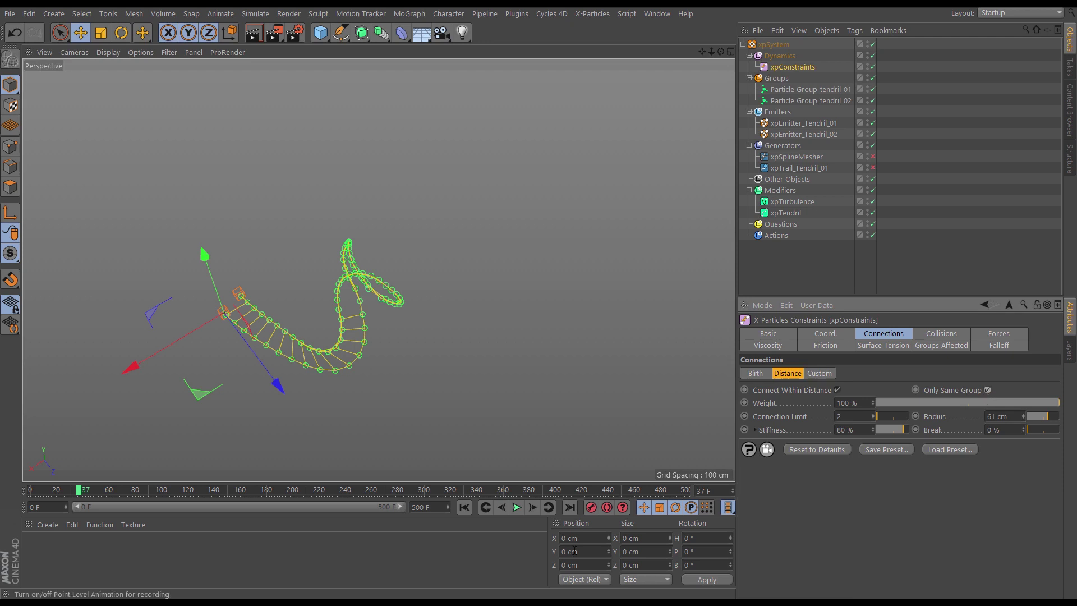
- Replay the animation from the start to check whether the two tendrils move separately, and pause at frame 407
{"action": "left_click", "coordinate": [464, 507]}
{"action": "left_click", "coordinate": [517, 507]}
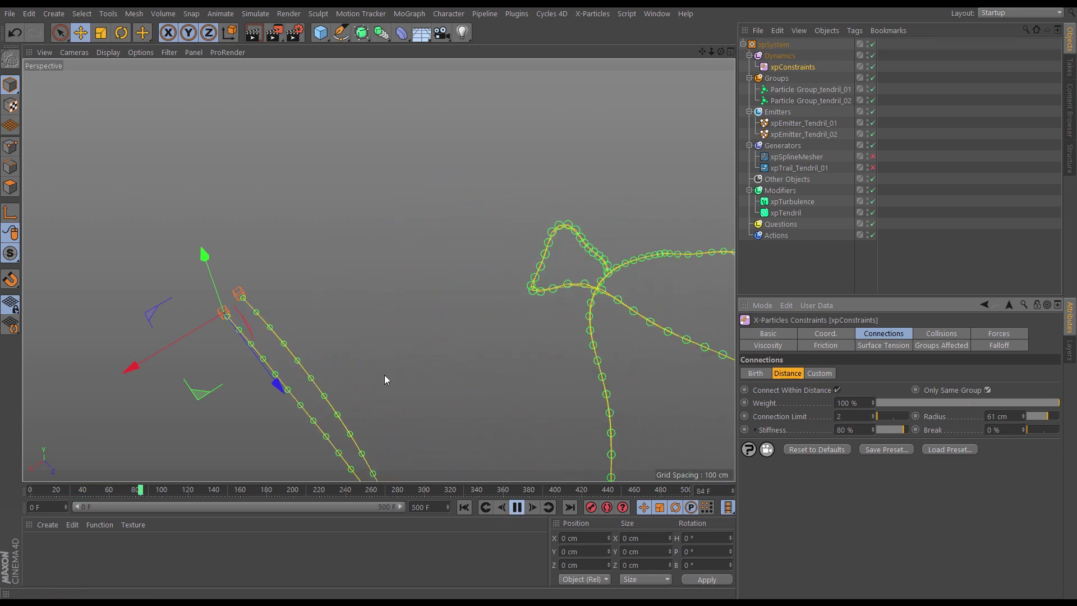
{"action": "left_click_drag", "start_coordinate": [468, 336], "coordinate": [387, 225], "text": "alt"}
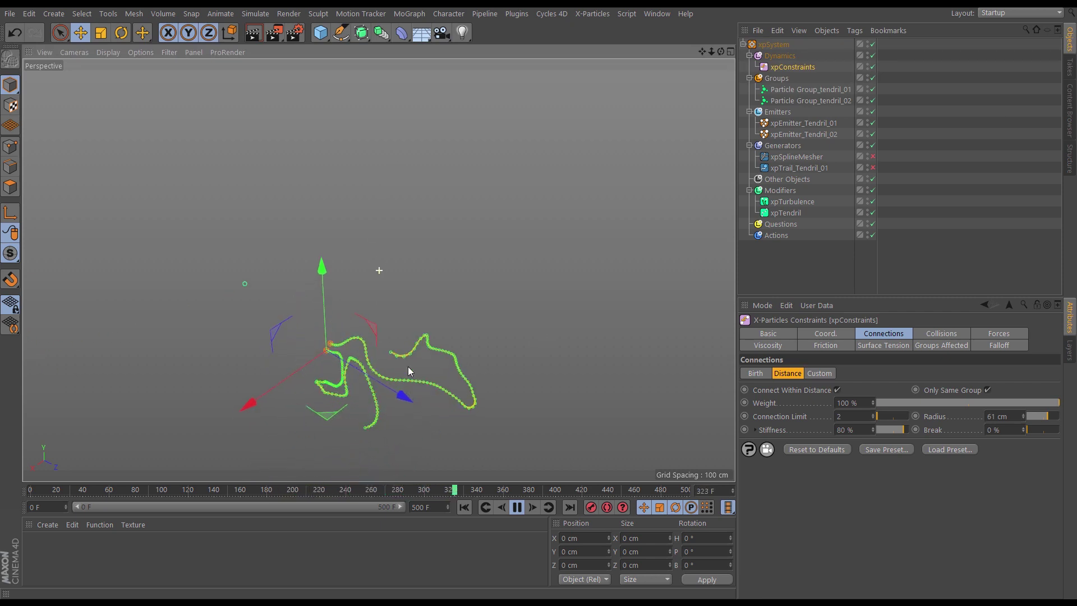
{"action": "left_click_drag", "start_coordinate": [409, 366], "coordinate": [446, 345], "text": "alt"}
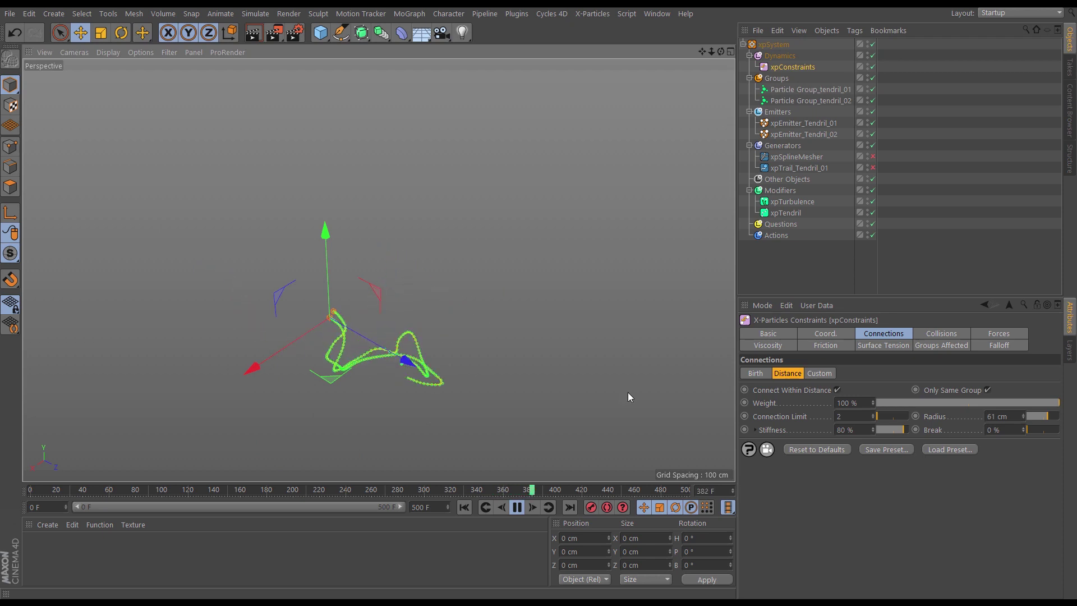
{"action": "left_click", "coordinate": [517, 507]}
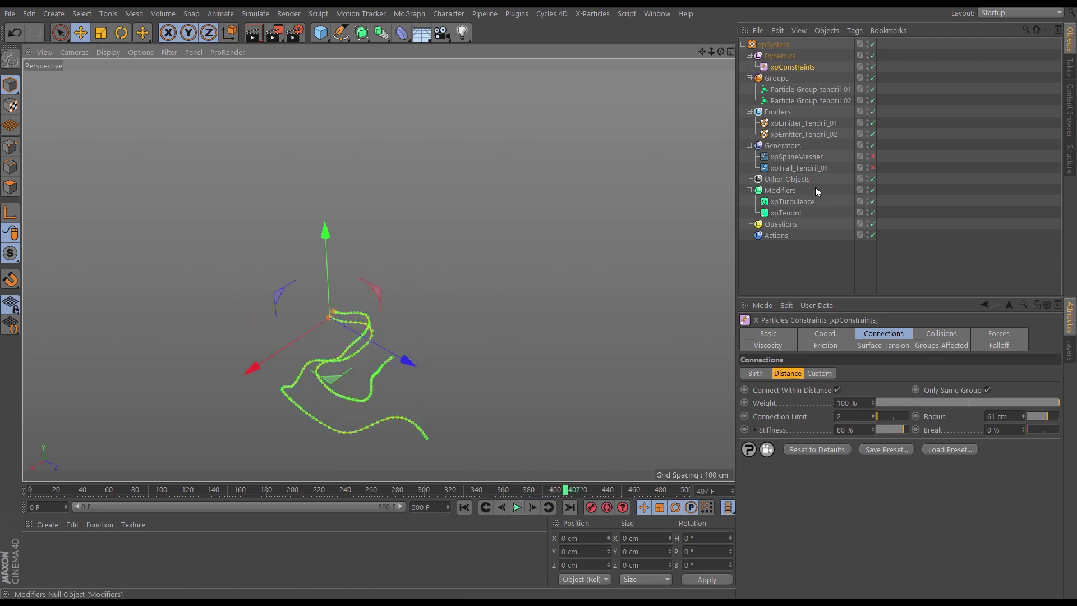
- Enable xpTrail_Tendril_01, duplicate it within Generators and rename the copy xpTrail_Tendril_02
{"action": "left_click", "coordinate": [872, 168]}
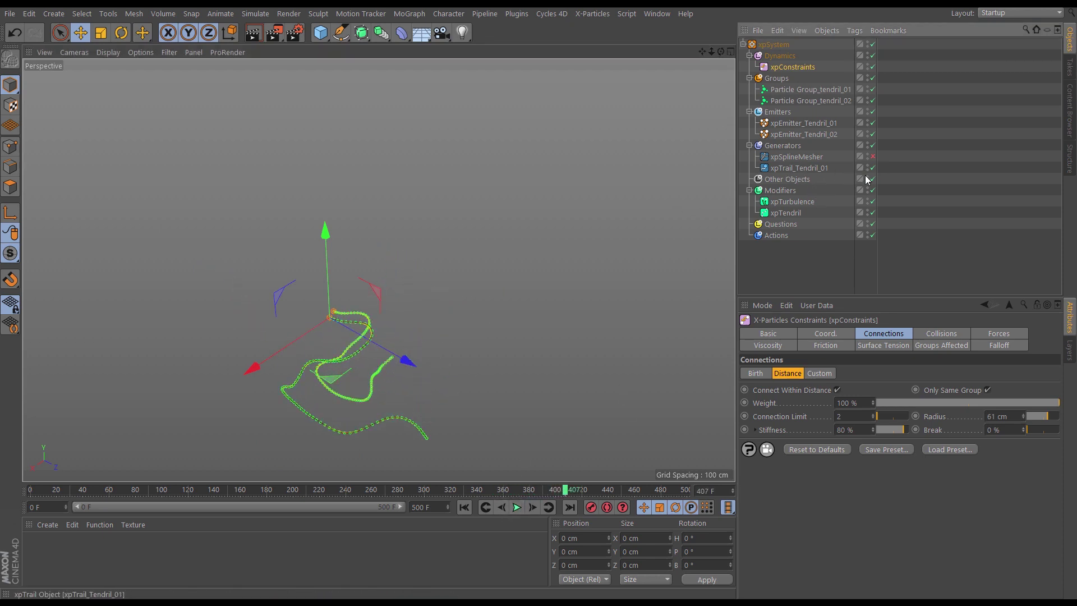
{"action": "left_click", "coordinate": [798, 168]}
{"action": "left_click_drag", "start_coordinate": [816, 167], "coordinate": [810, 184], "text": "ctrl"}
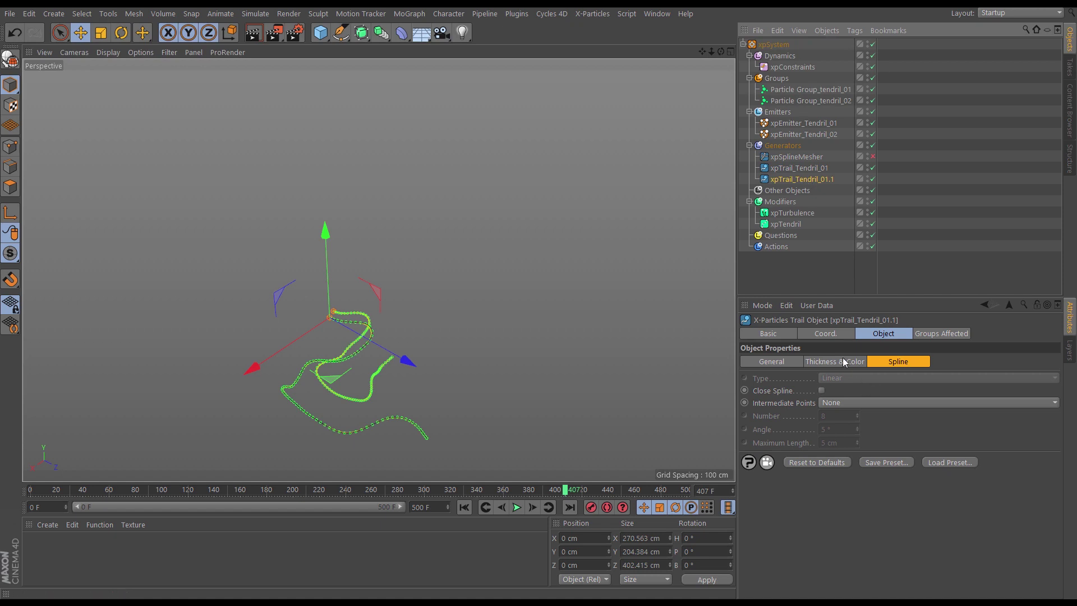
{"action": "left_click", "coordinate": [782, 334]}
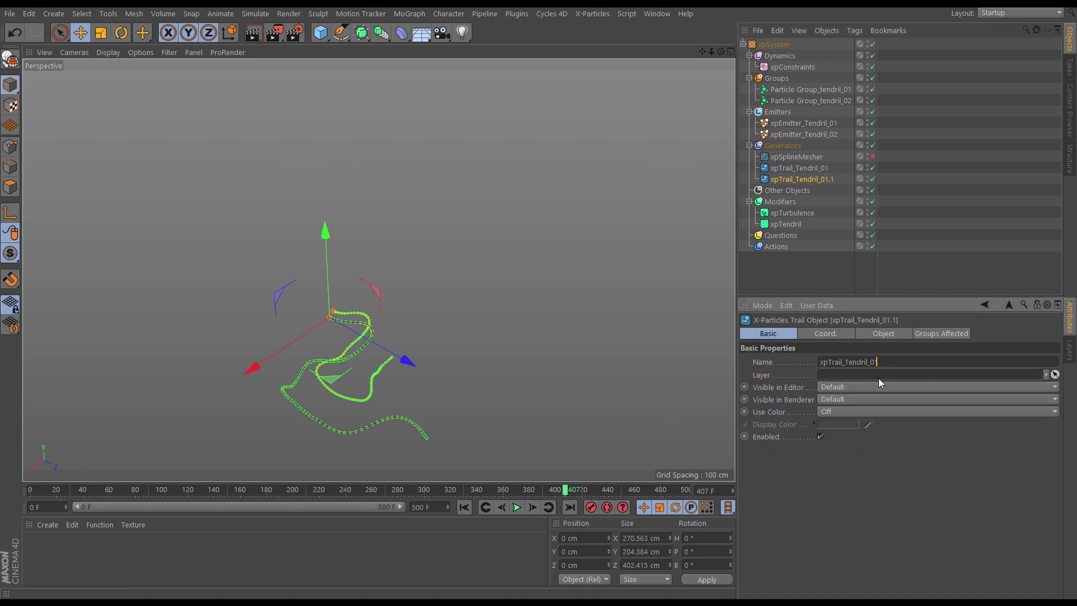
{"action": "type", "text": "2"}
{"action": "key", "text": "Return"}
- Assign xpEmitter_Tendril_02 as the emitter of xpTrail_Tendril_02
{"action": "left_click", "coordinate": [877, 334]}
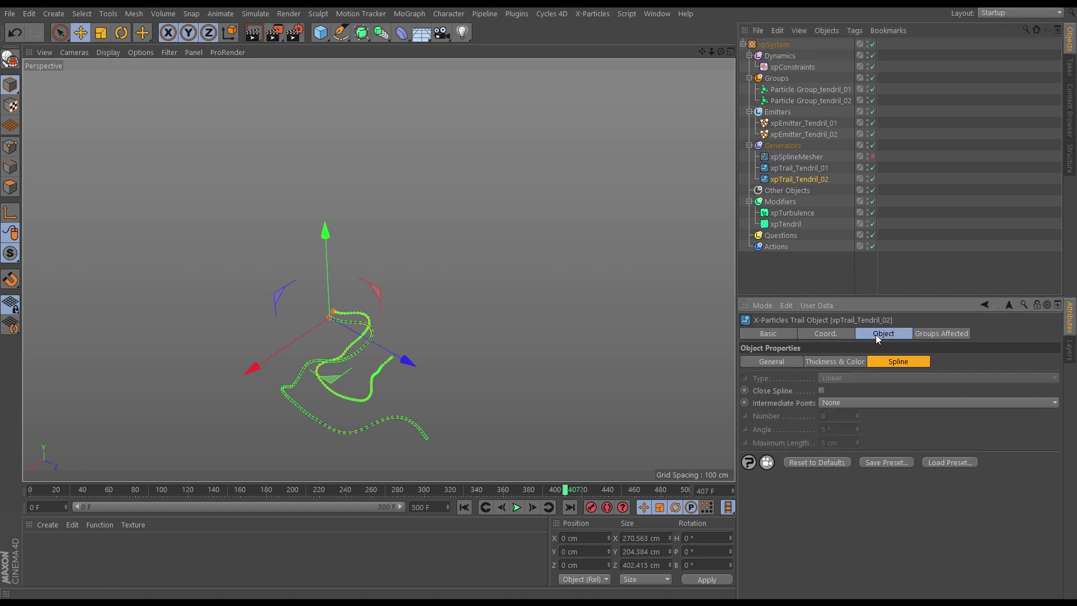
{"action": "left_click", "coordinate": [784, 362]}
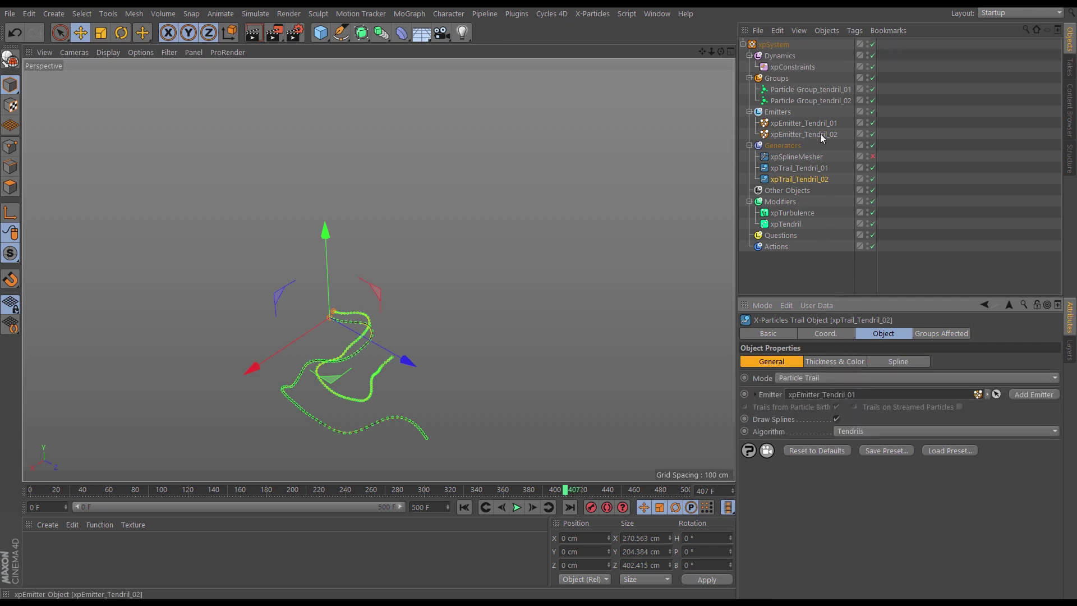
{"action": "left_click_drag", "start_coordinate": [820, 133], "coordinate": [865, 399]}
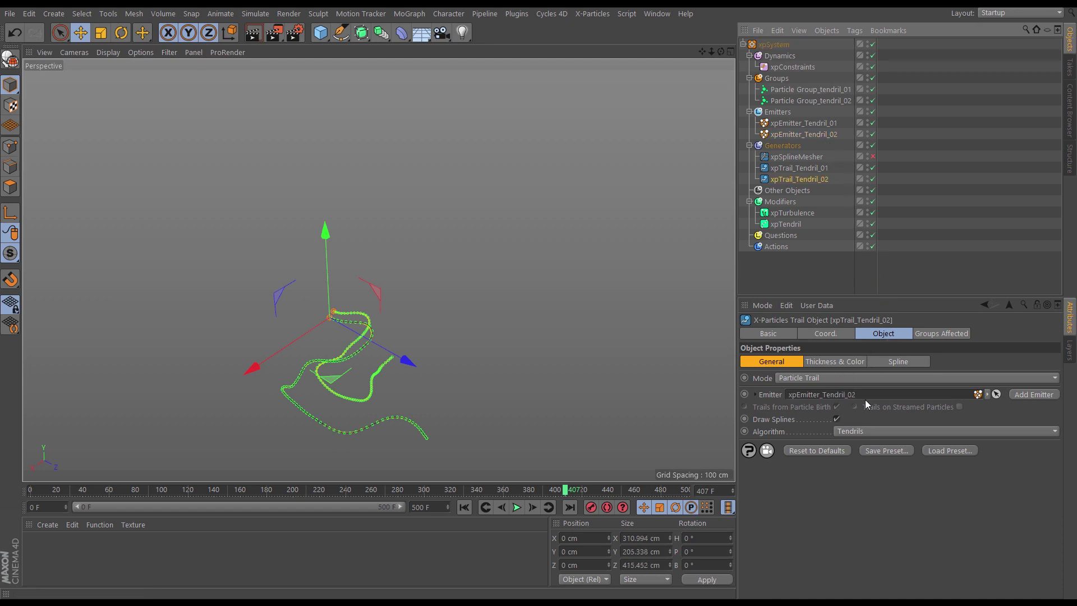
- Replay the animation from the start and add xpTrail_Tendril_02 to xpSplineMesher's spline objects
{"action": "left_click", "coordinate": [464, 507]}
{"action": "left_click", "coordinate": [517, 507]}
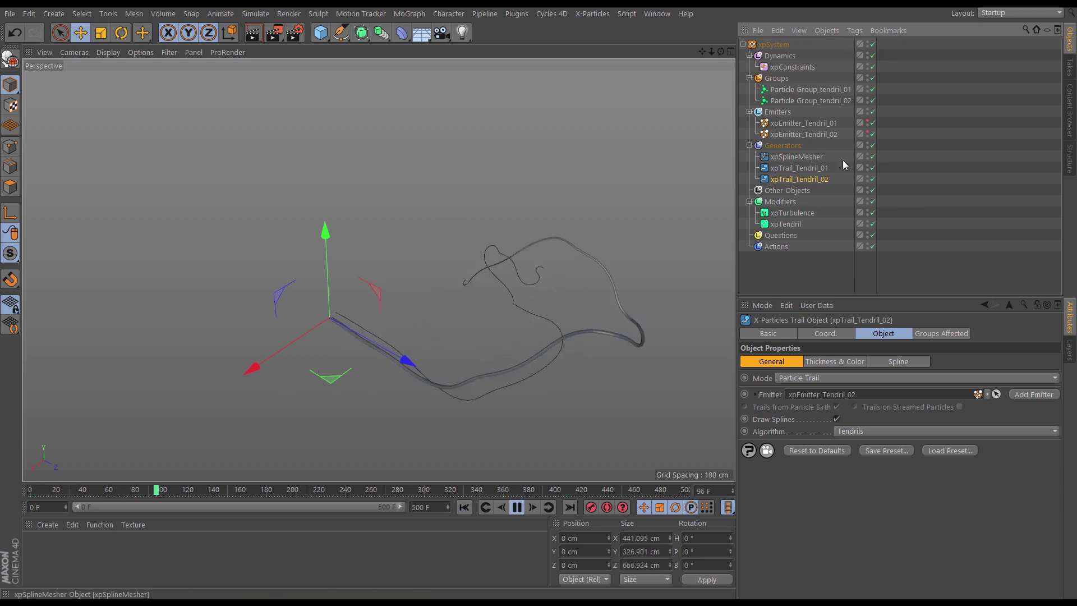
{"action": "left_click", "coordinate": [815, 158]}
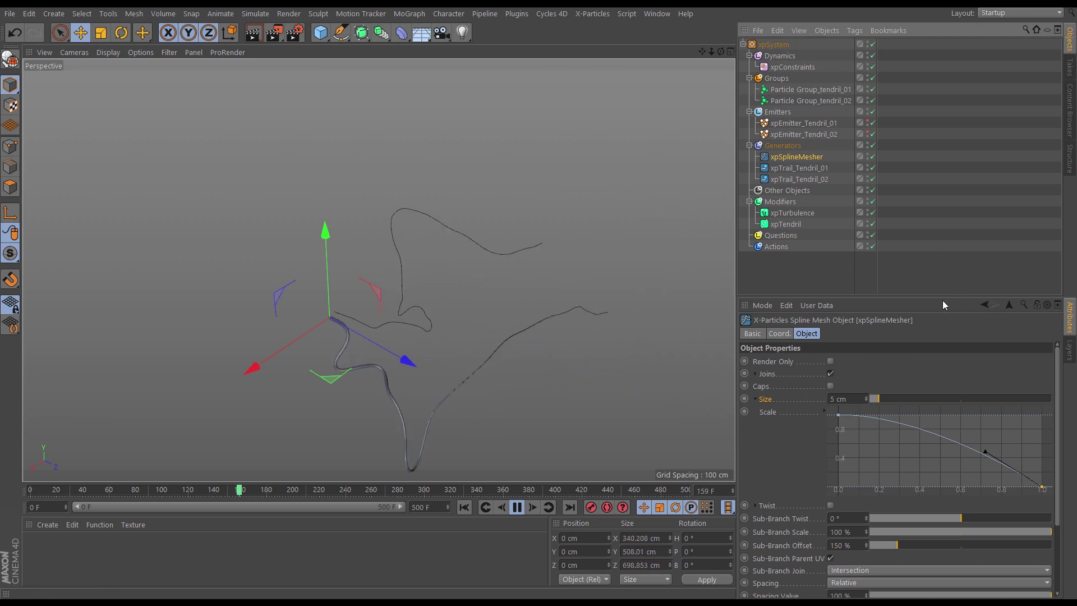
{"action": "left_click_drag", "start_coordinate": [941, 297], "coordinate": [941, 203]}
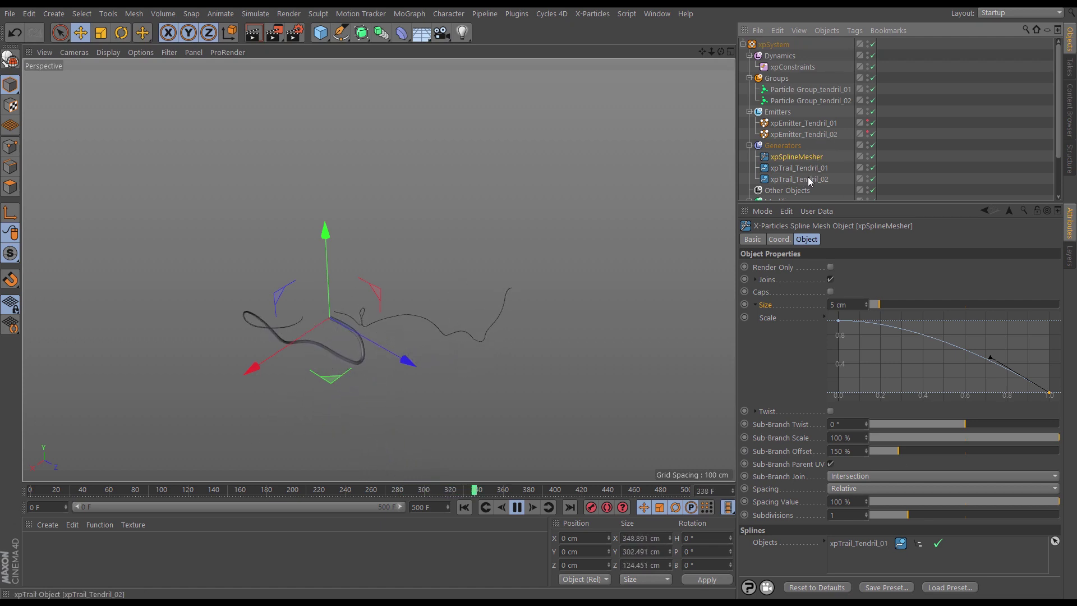
{"action": "left_click_drag", "start_coordinate": [808, 179], "coordinate": [856, 552]}
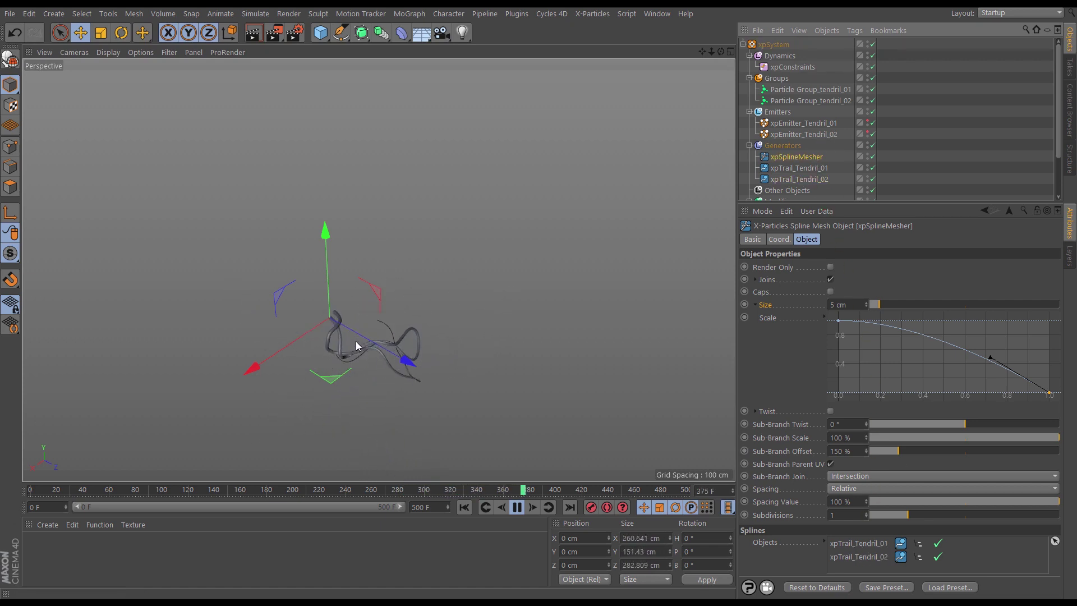
- Turn on Collisions in xpConstraints
{"action": "middle_click_drag", "start_coordinate": [376, 363], "coordinate": [365, 274], "text": "alt"}
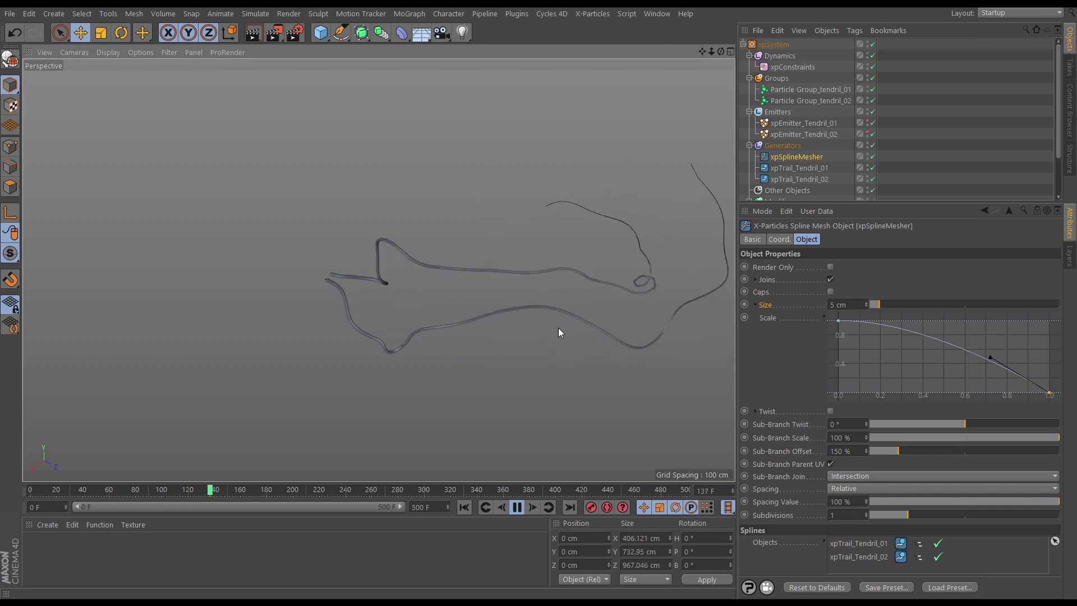
{"action": "scroll", "coordinate": [472, 316], "scroll_direction": "down", "scroll_amount": 5}
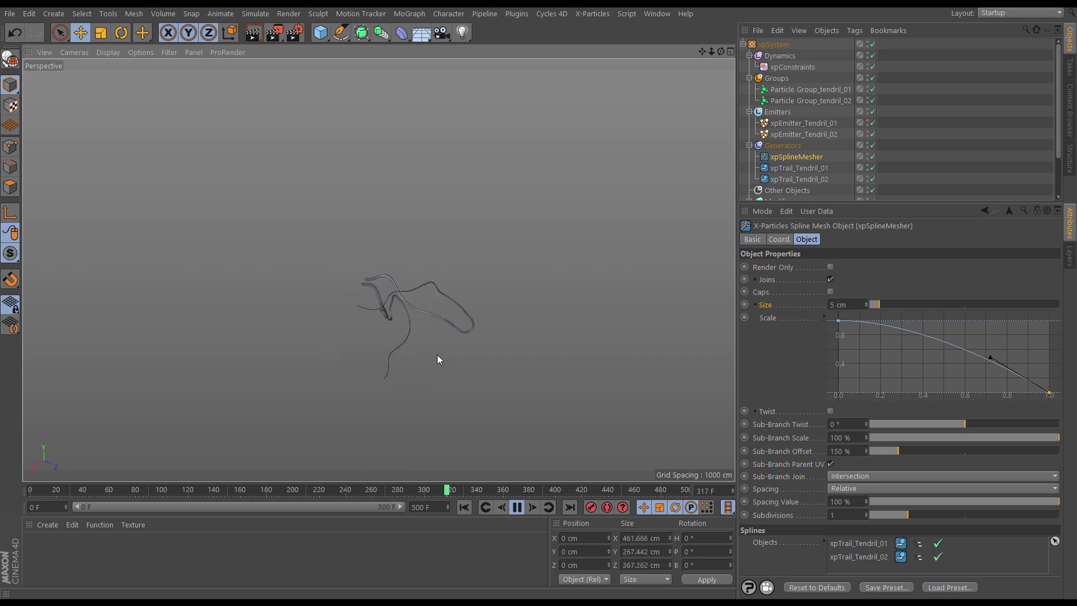
{"action": "scroll", "coordinate": [393, 304], "scroll_direction": "up", "scroll_amount": 3}
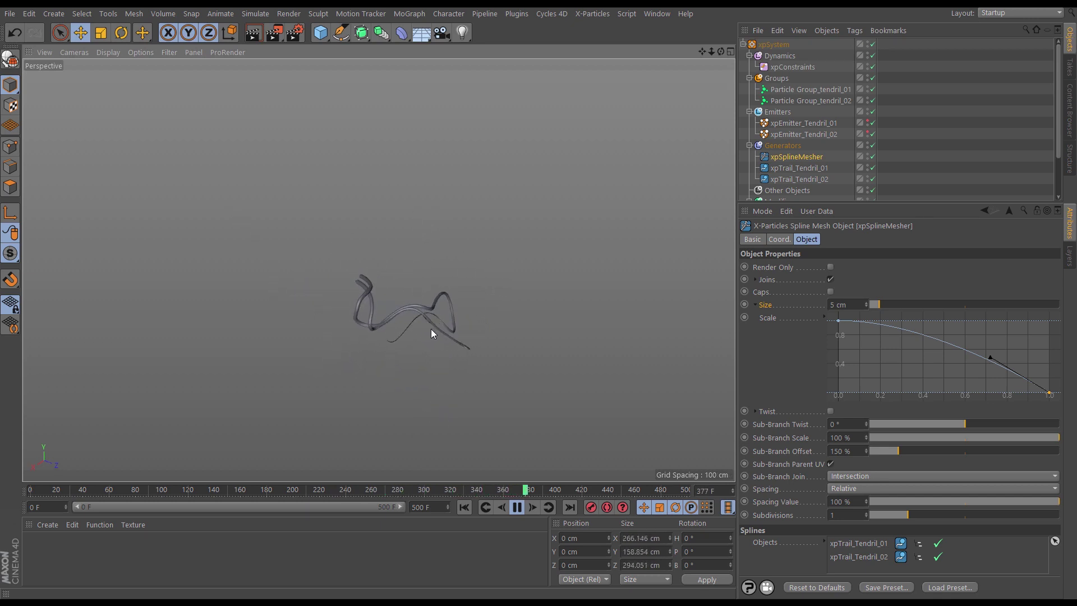
{"action": "scroll", "coordinate": [382, 318], "scroll_direction": "down", "scroll_amount": 3}
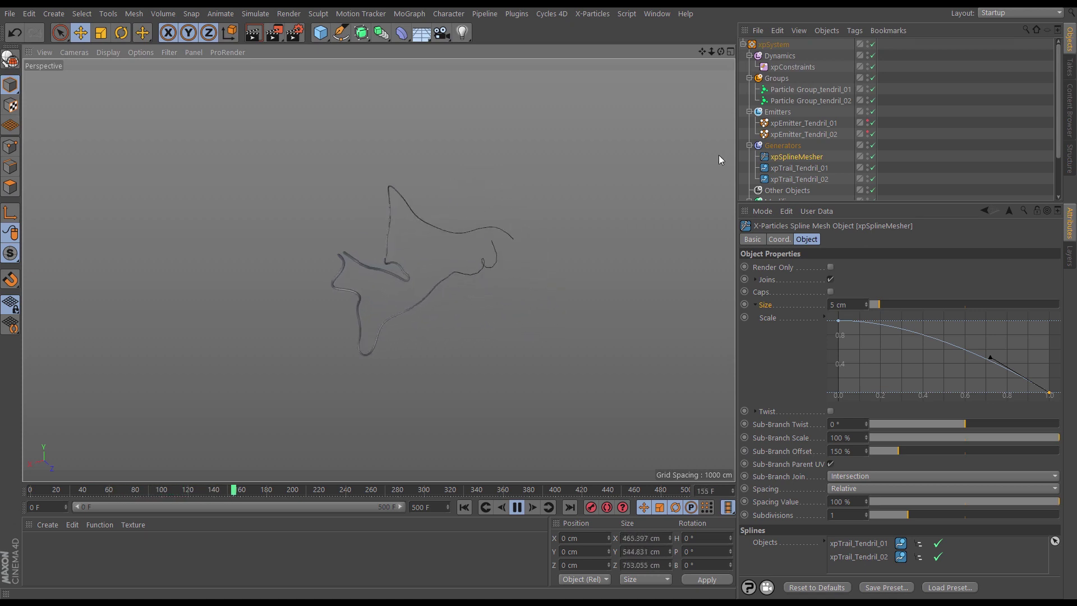
{"action": "left_click", "coordinate": [791, 67]}
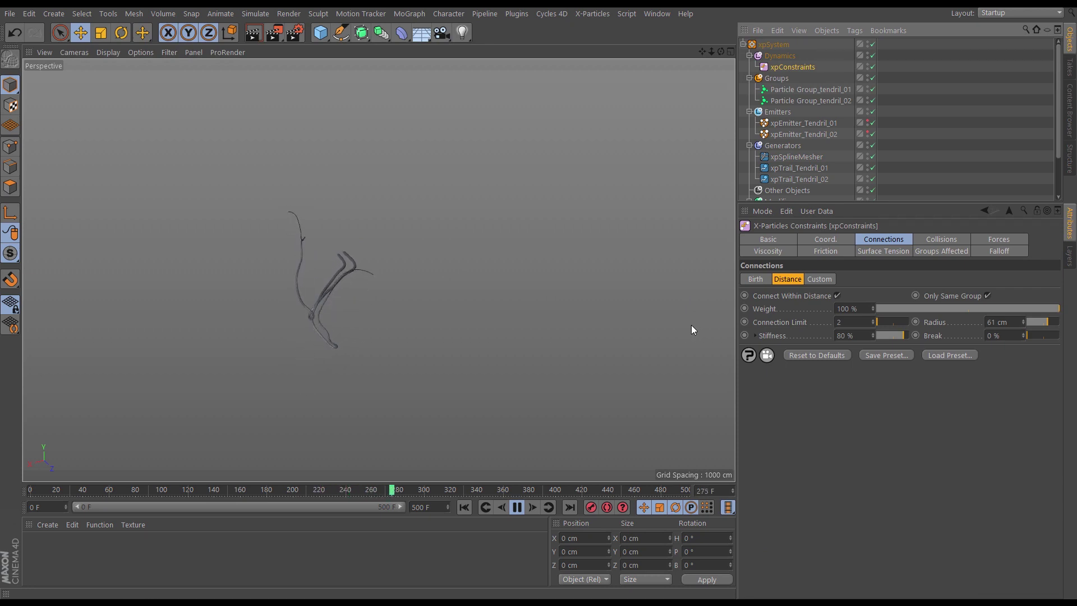
{"action": "left_click", "coordinate": [934, 239]}
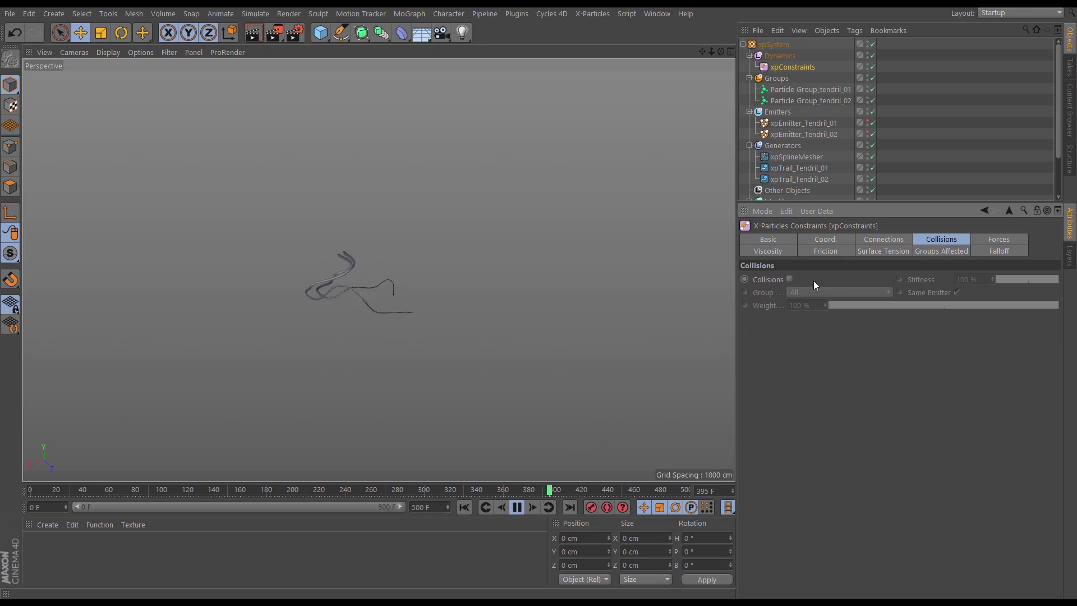
{"action": "left_click", "coordinate": [790, 279]}
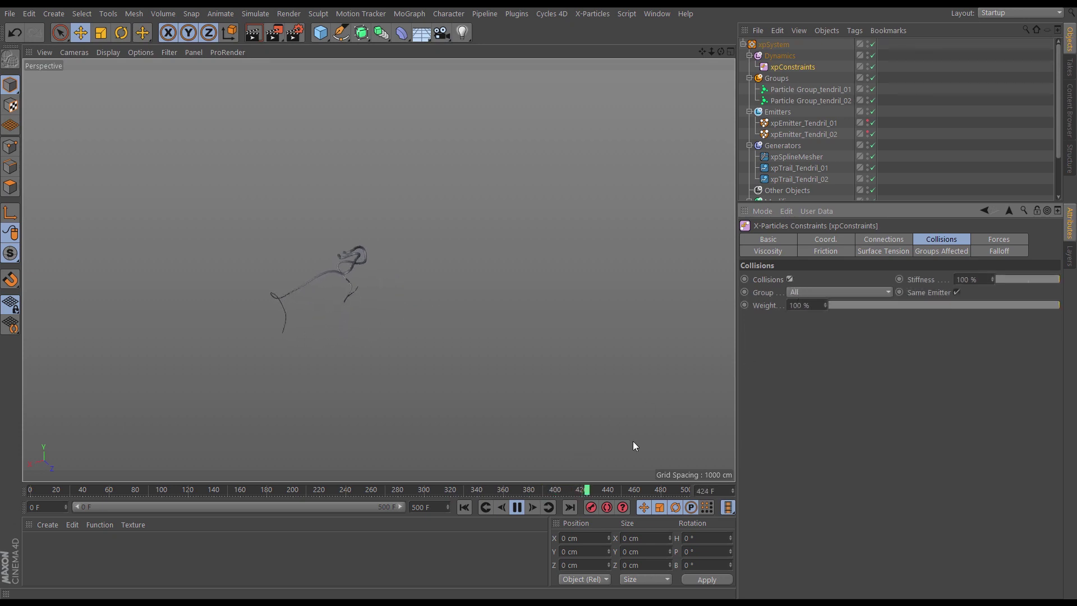
- Replay the animation from the start with collisions active, pause at frame 303 and inspect how the meshed tendrils bend
{"action": "left_click", "coordinate": [517, 506]}
{"action": "left_click", "coordinate": [464, 506]}
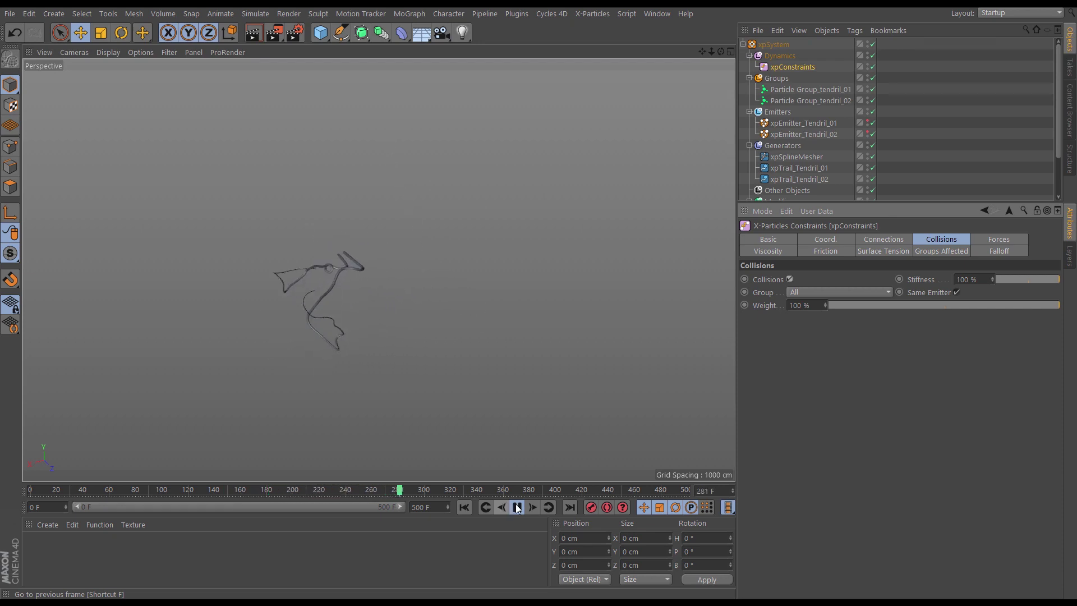
{"action": "left_click", "coordinate": [517, 507]}
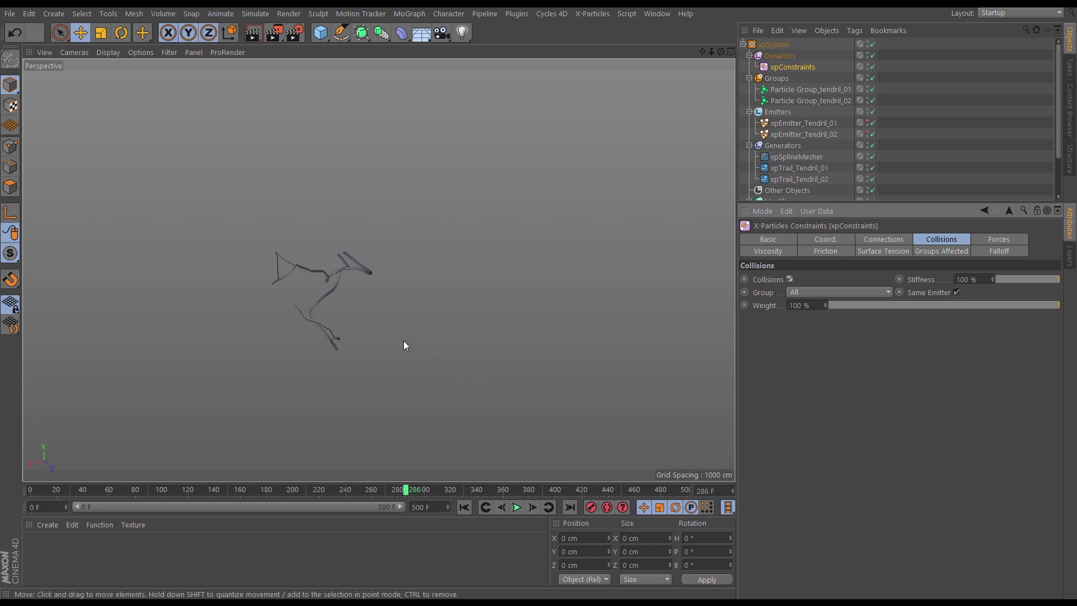
{"action": "key", "text": "F8"}
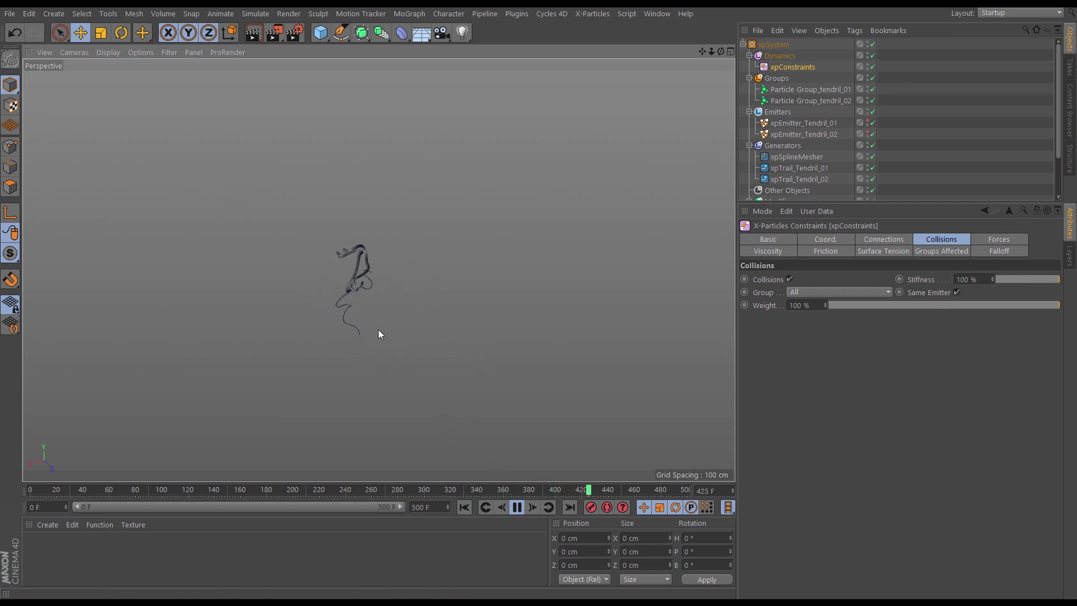
{"action": "left_click", "coordinate": [464, 507]}
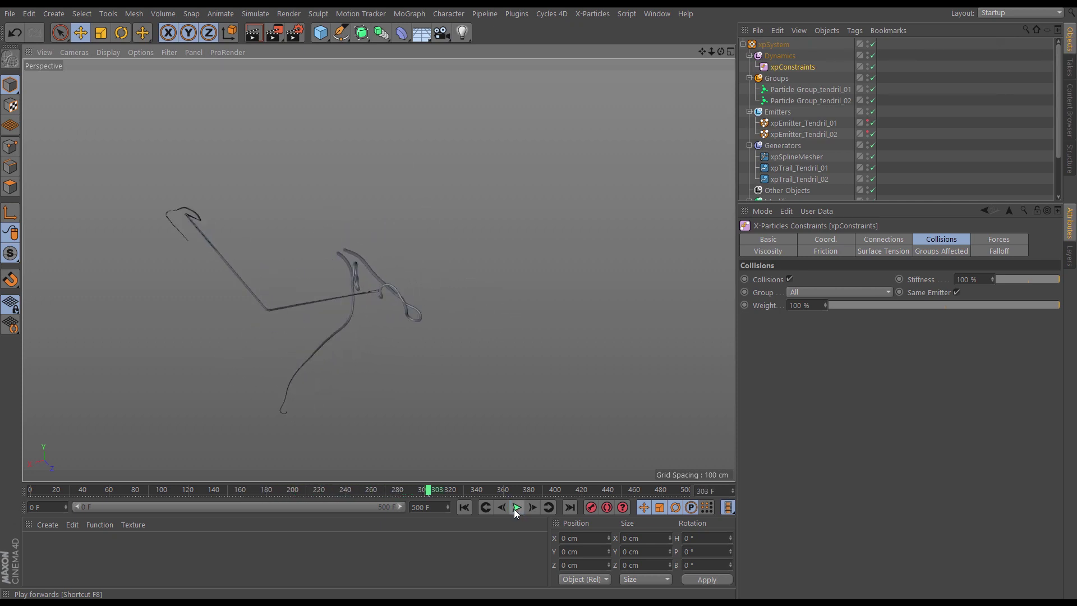
{"action": "left_click", "coordinate": [515, 508]}
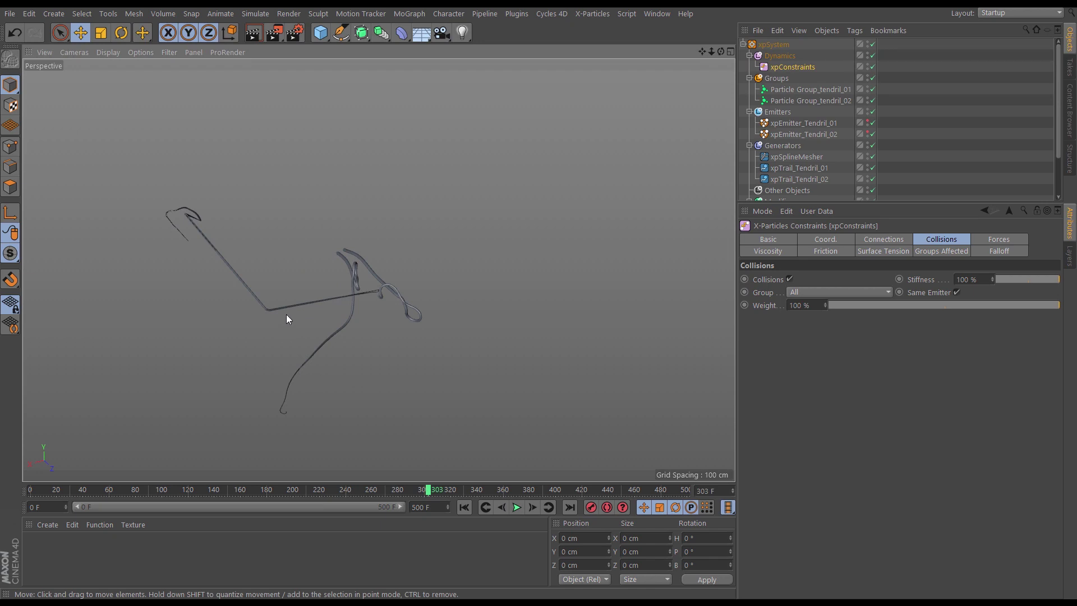
{"action": "mouse_move", "coordinate": [271, 310]}
{"action": "right_mouse_down", "text": "alt"}
{"action": "mouse_move", "coordinate": [327, 310]}
{"action": "mouse_move", "coordinate": [287, 314]}
{"action": "right_mouse_up", "text": "alt"}
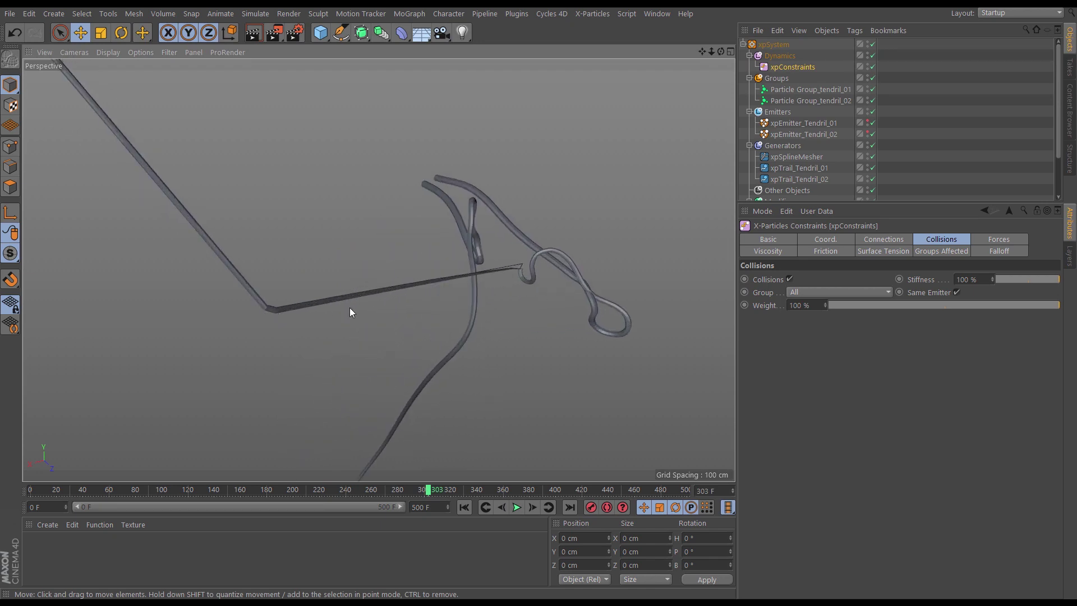
{"action": "right_click_drag", "start_coordinate": [376, 296], "coordinate": [291, 322], "text": "alt"}
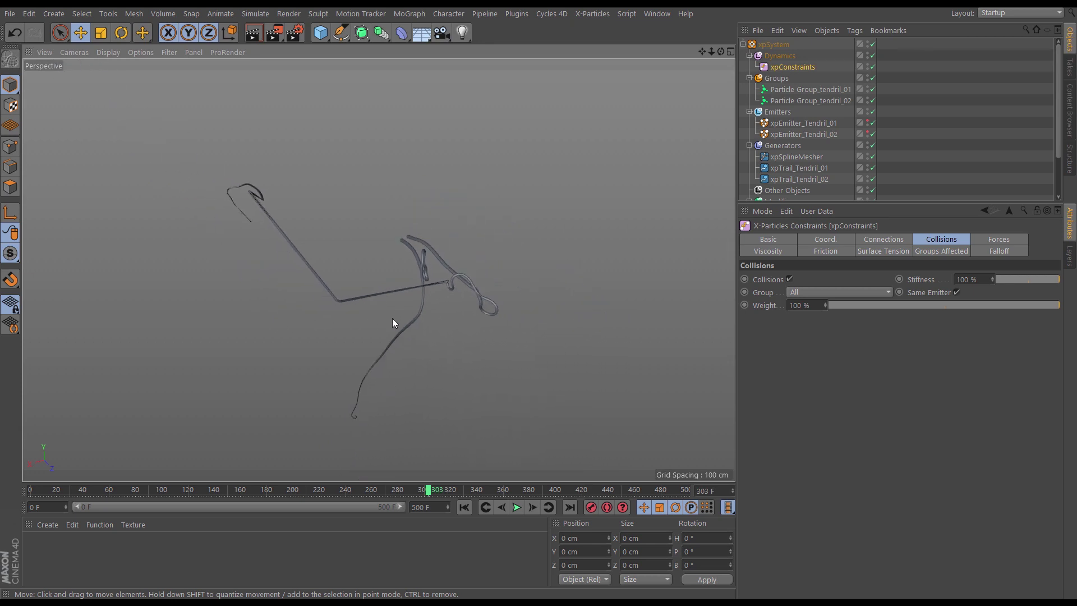
- Try the xpConstraints collisions with Same Emitter turned off, replaying the animation from the start and pausing at frame 316
{"action": "left_click", "coordinate": [956, 292]}
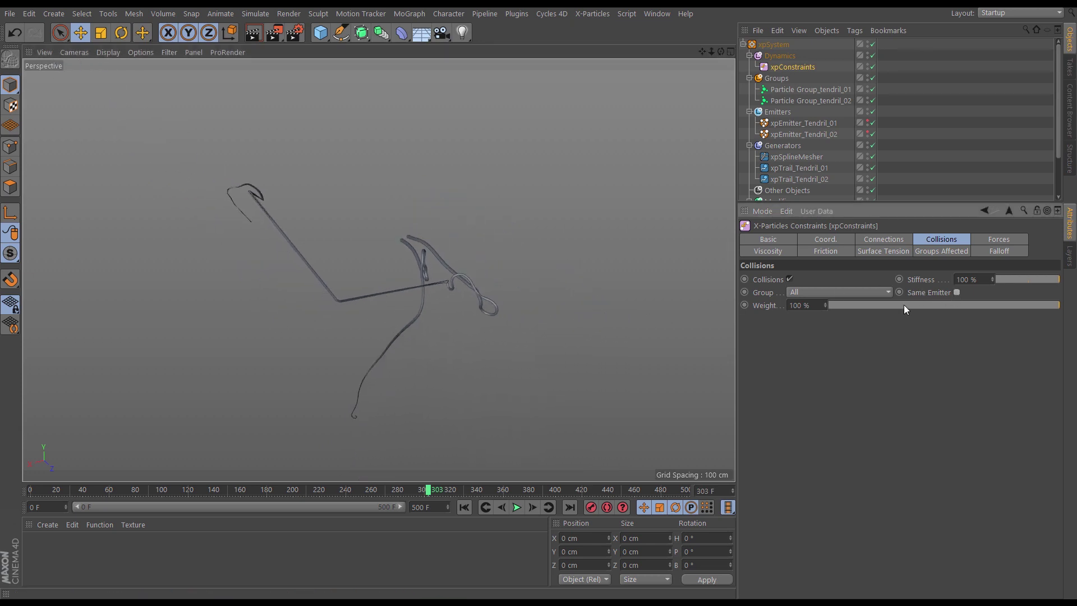
{"action": "left_click", "coordinate": [464, 507]}
{"action": "left_click", "coordinate": [516, 507]}
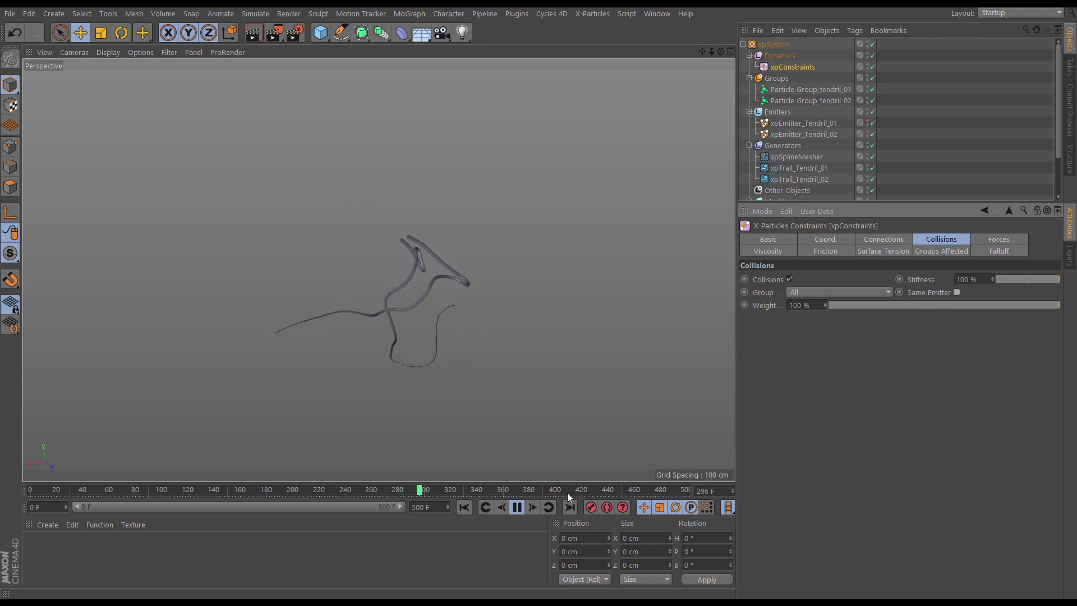
{"action": "left_click", "coordinate": [517, 507]}
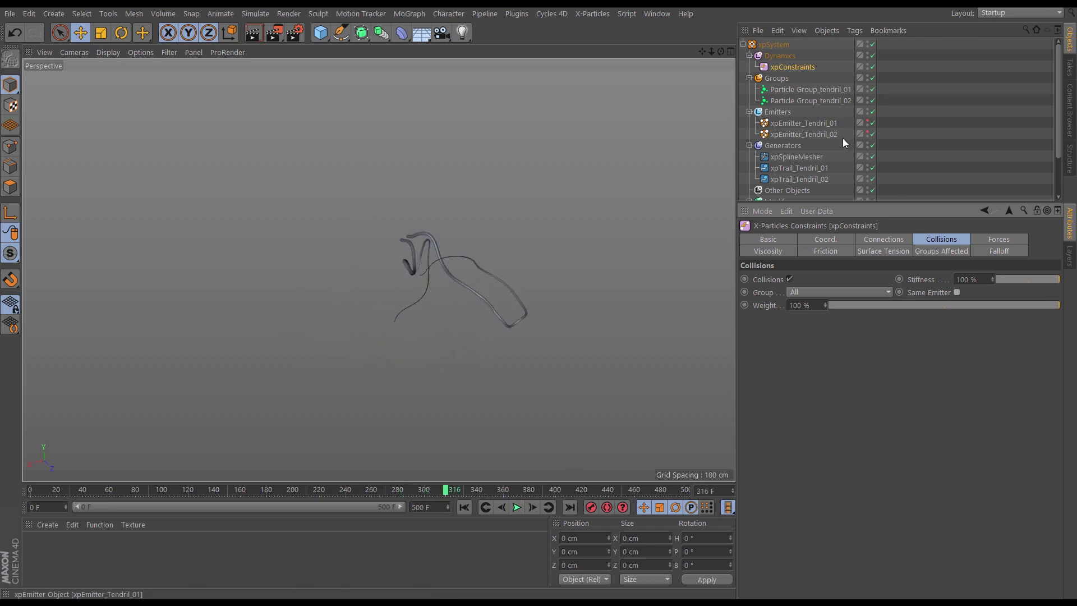
- Disable xpTrail_Tendril_02 and turn Same Emitter back on for the xpConstraints collisions
{"action": "left_click", "coordinate": [868, 177]}
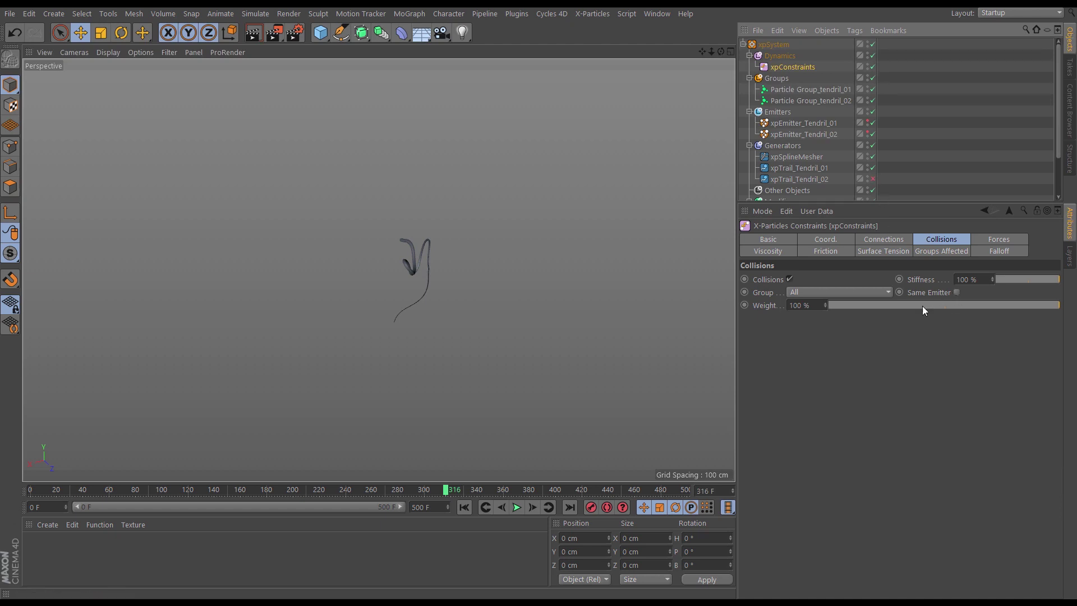
{"action": "left_click", "coordinate": [957, 292]}
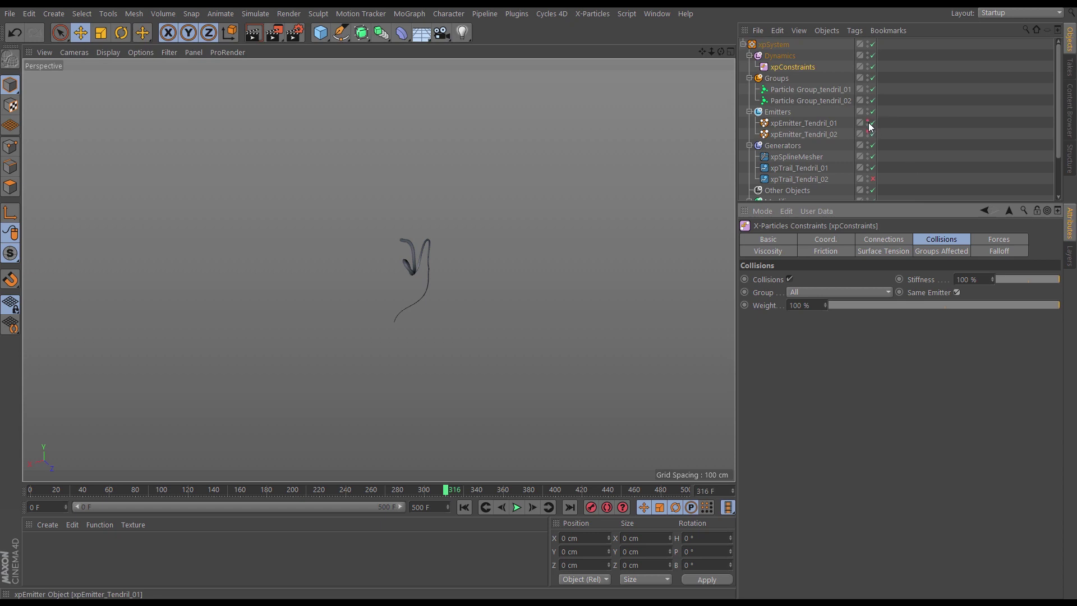
- Replay the animation from the start, examine the spacing of the first tendril's particles at frame 80 and resume playback
{"action": "left_click", "coordinate": [464, 507]}
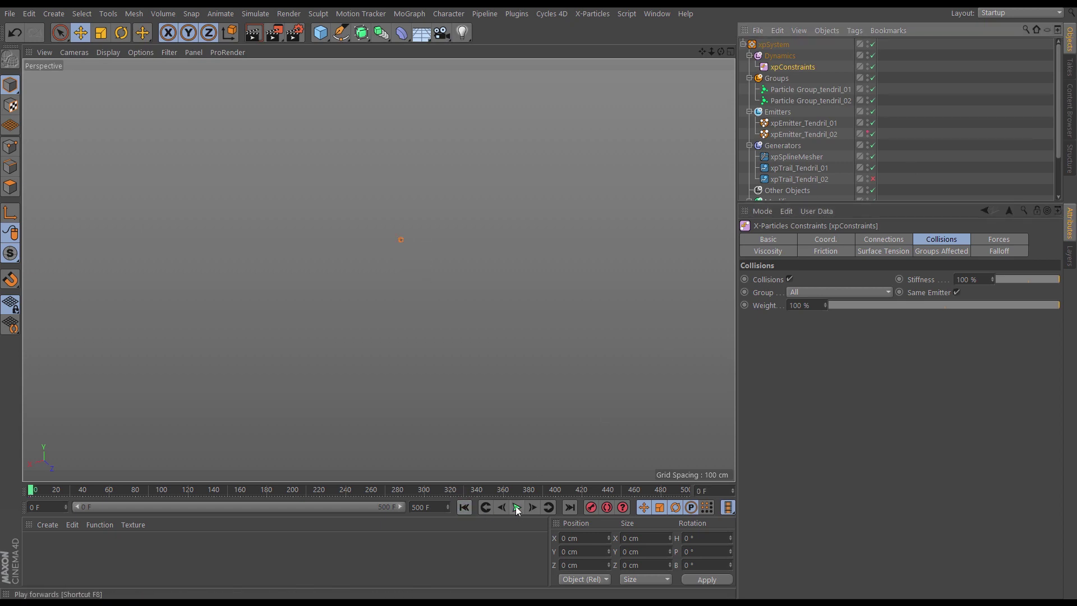
{"action": "left_click", "coordinate": [517, 507]}
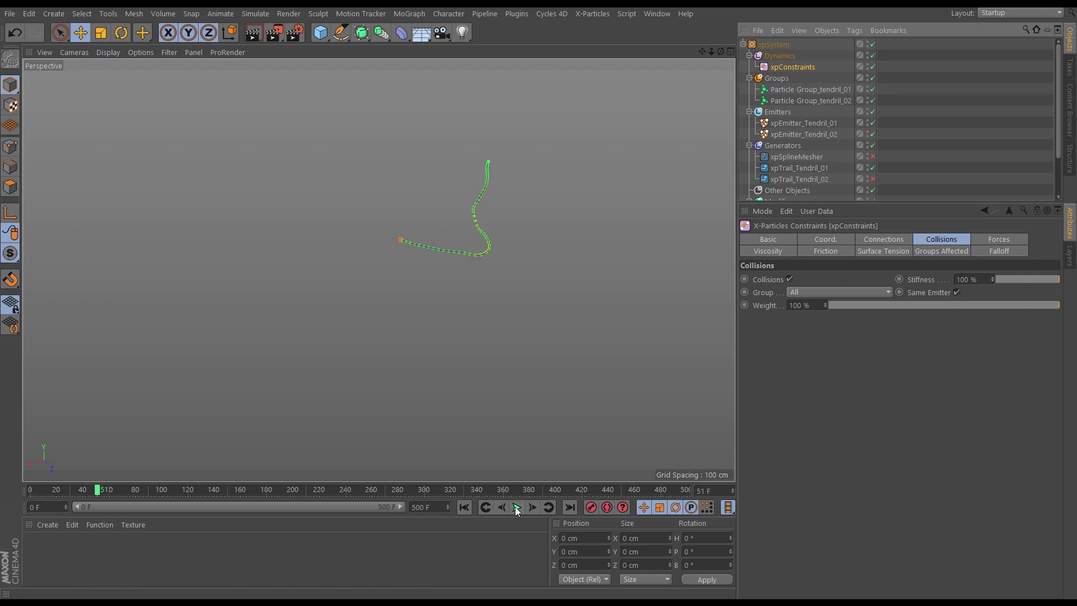
{"action": "left_click", "coordinate": [518, 507]}
{"action": "left_click", "coordinate": [517, 507]}
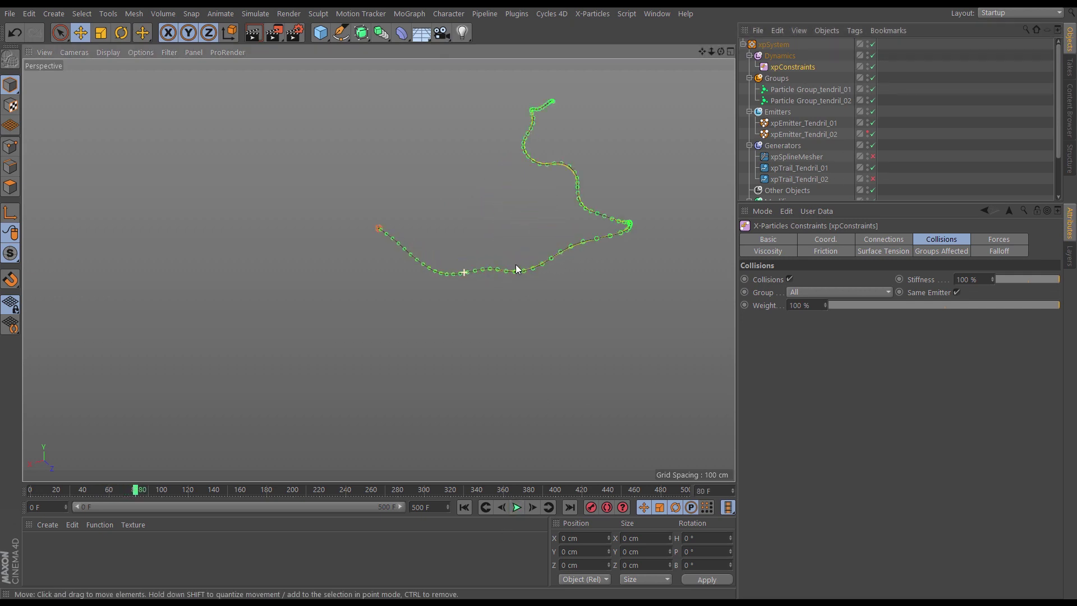
{"action": "scroll", "coordinate": [516, 264], "scroll_direction": "up", "scroll_amount": 8}
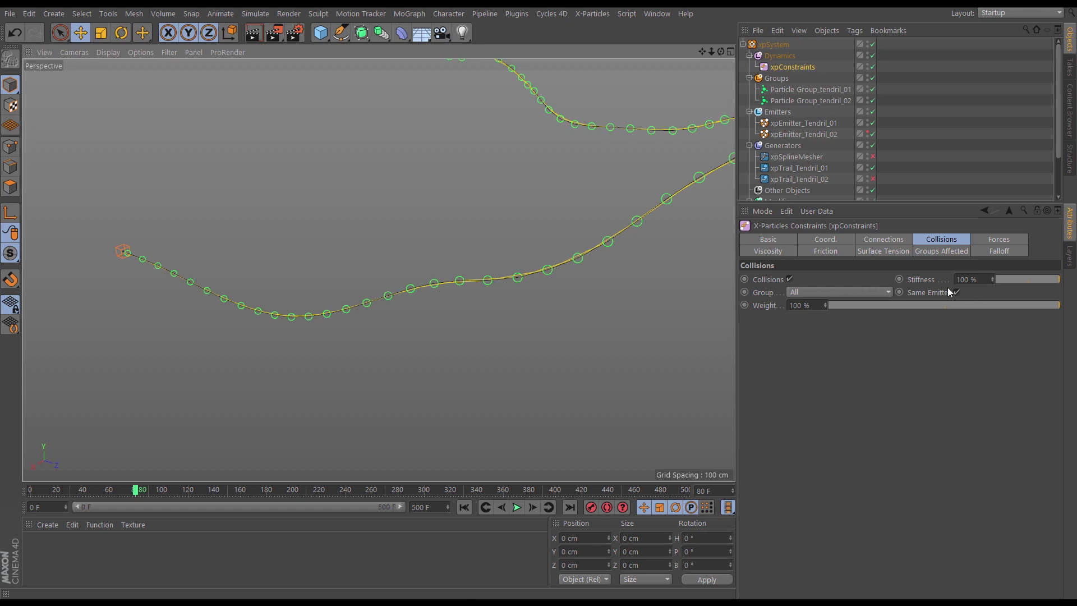
{"action": "scroll", "coordinate": [549, 251], "scroll_direction": "down", "scroll_amount": 5}
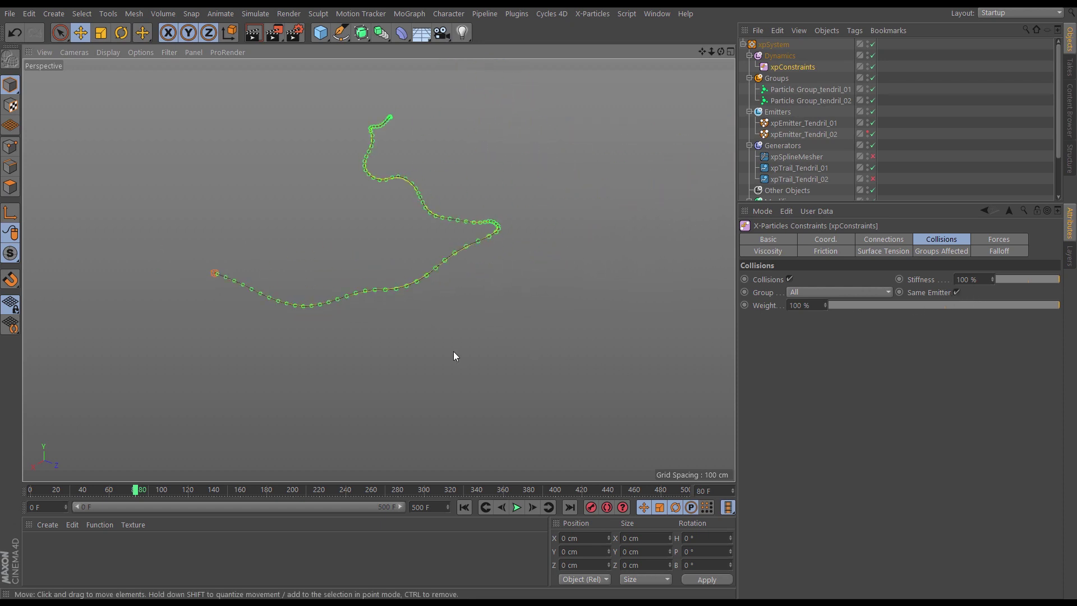
{"action": "left_click", "coordinate": [517, 508]}
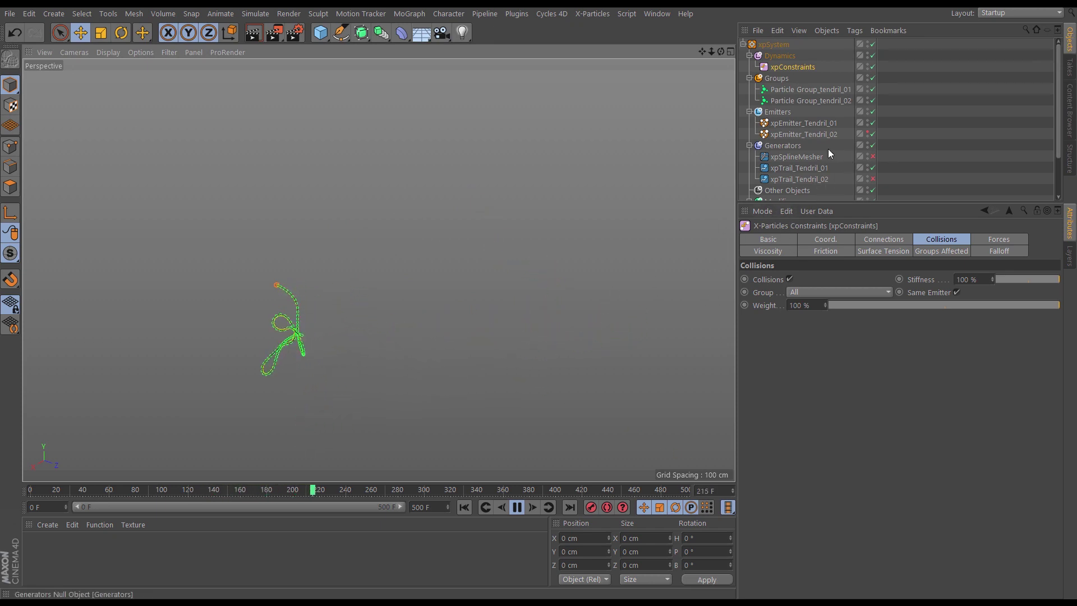
- Enable xpSplineMesher and xpTrail_Tendril_02, replay the animation from the start and pause at frame 310
{"action": "left_click", "coordinate": [873, 156]}
{"action": "left_click", "coordinate": [873, 178]}
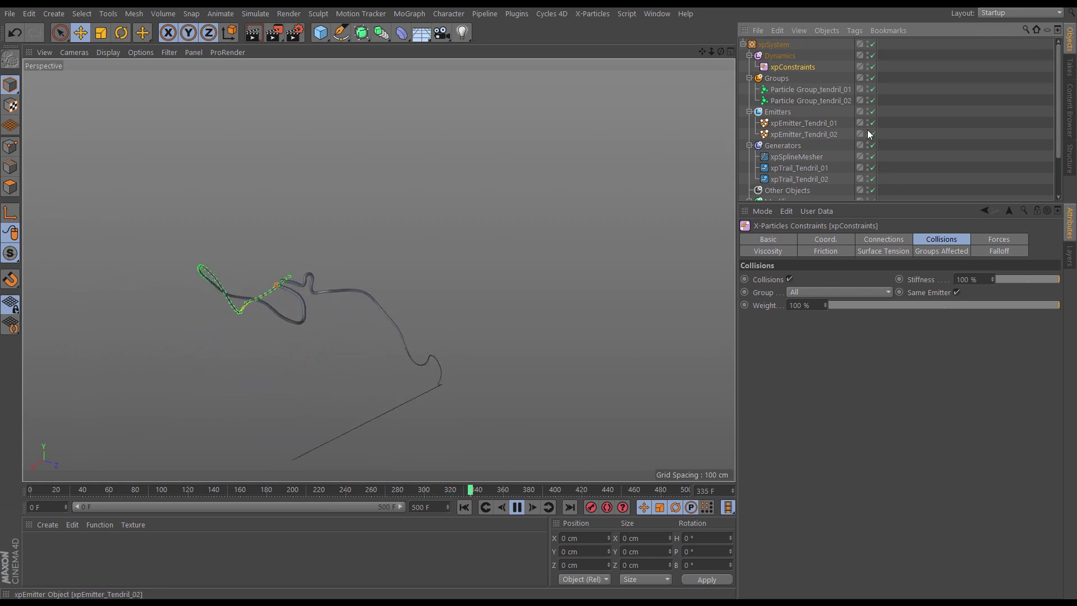
{"action": "left_click", "coordinate": [464, 507]}
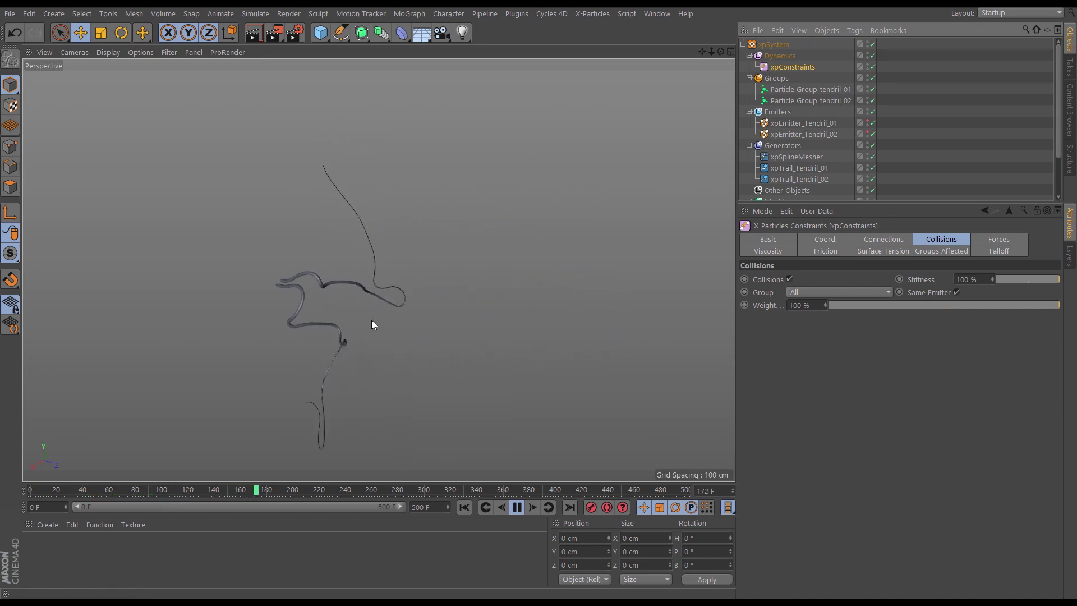
{"action": "left_click", "coordinate": [517, 507]}
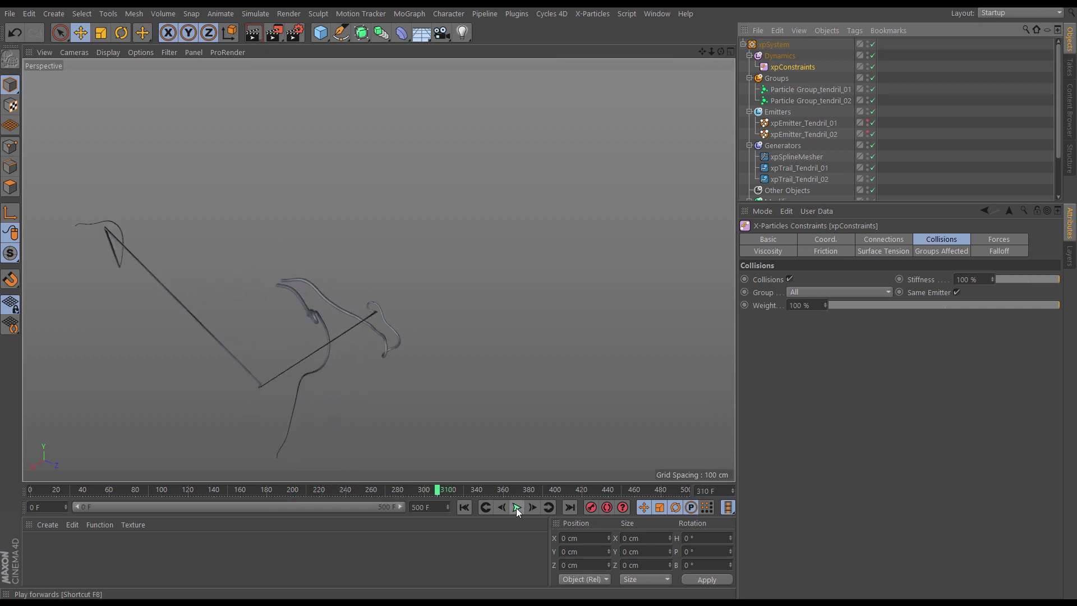
- Review the xpConstraints distance connection settings and replay the animation to examine how the meshed tendrils move
{"action": "left_click", "coordinate": [871, 239]}
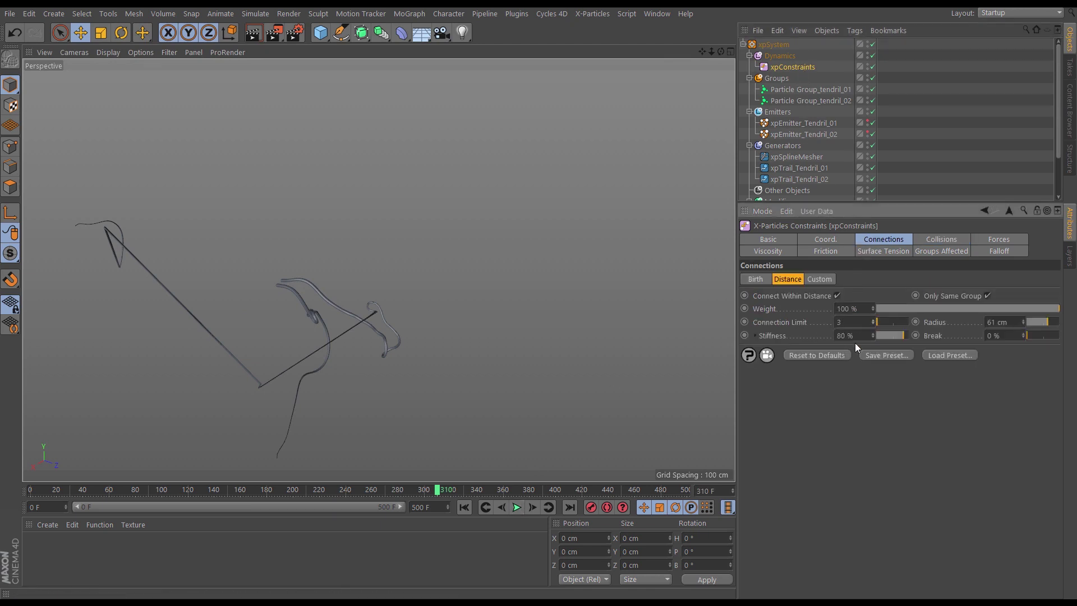
{"action": "left_click", "coordinate": [489, 506]}
{"action": "left_click", "coordinate": [516, 507]}
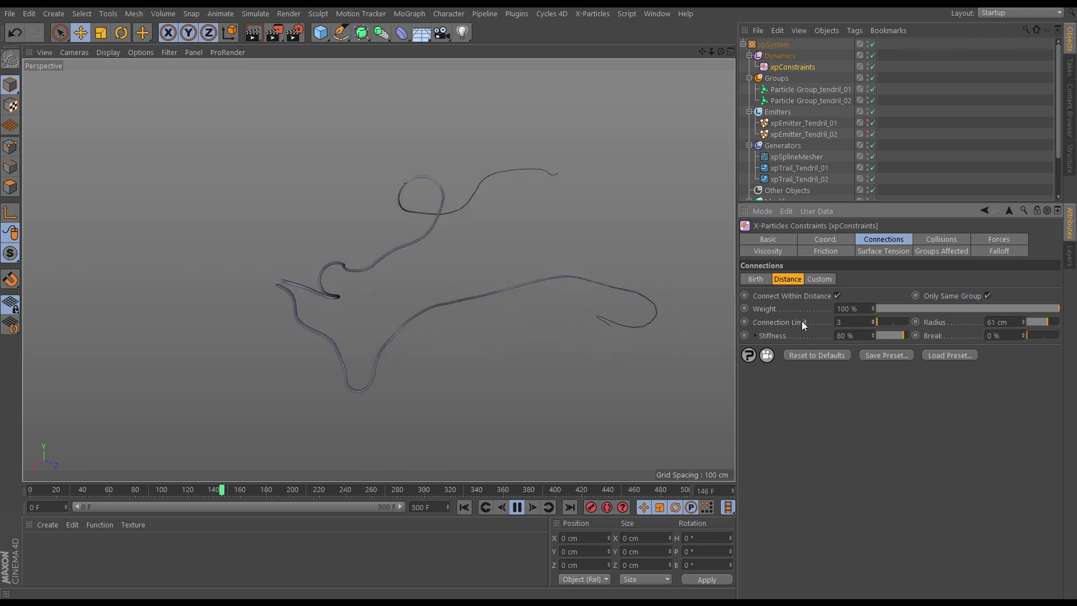
- Try xpConstraints friction with Only Same Group enabled, replaying the animation from the start, and turn friction off again
{"action": "left_click", "coordinate": [822, 251]}
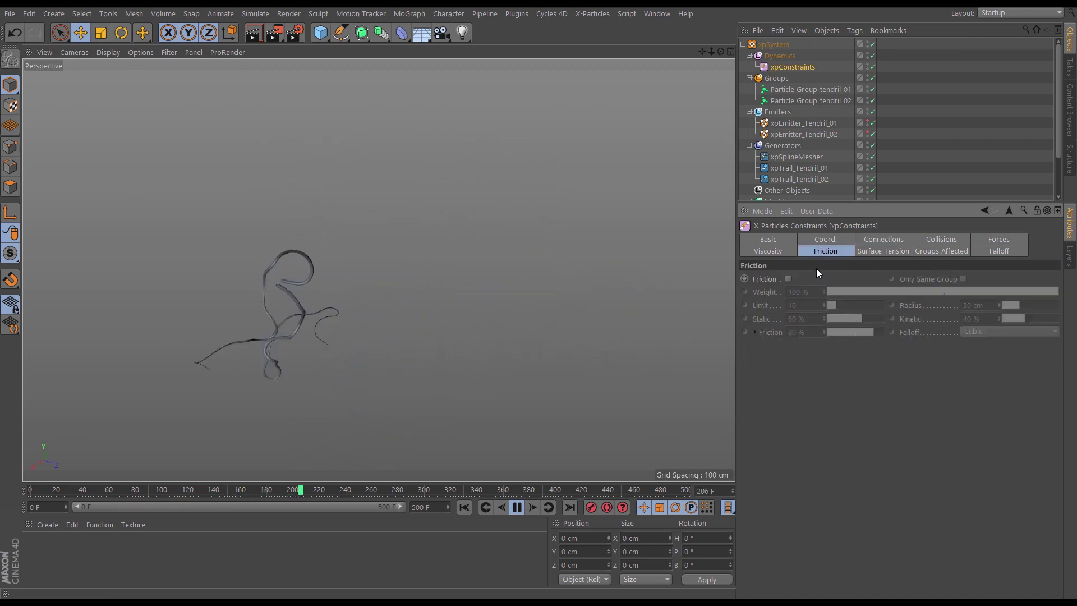
{"action": "left_click", "coordinate": [469, 506]}
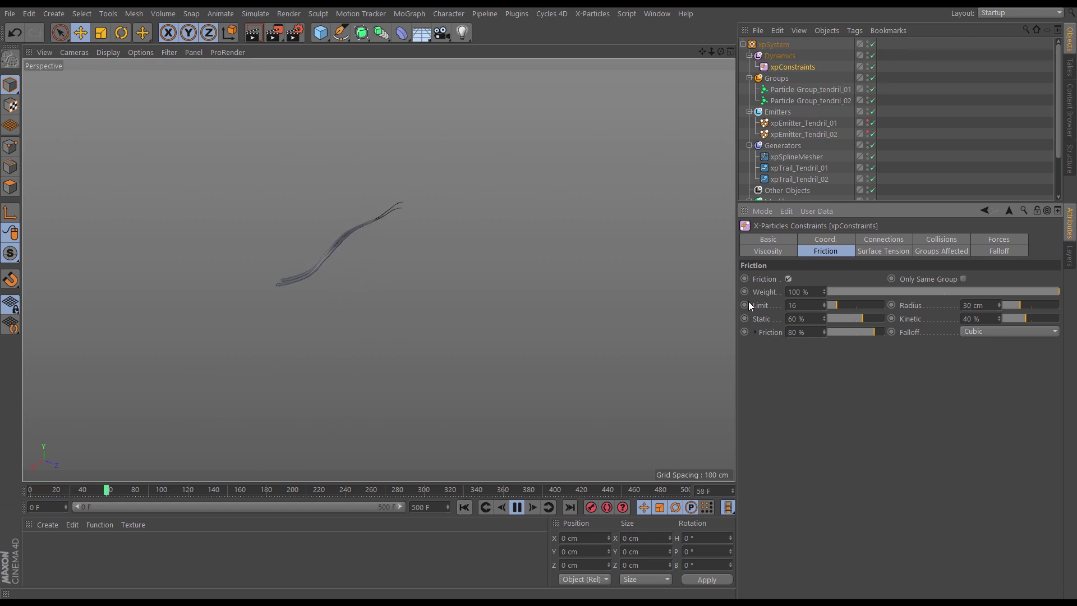
{"action": "left_click", "coordinate": [963, 279]}
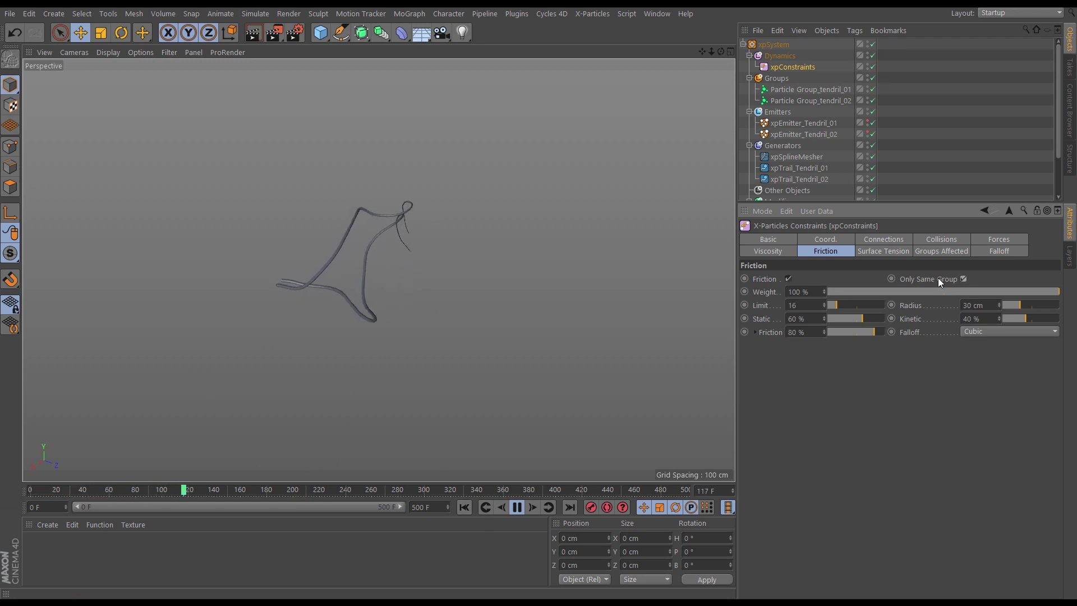
{"action": "left_click", "coordinate": [464, 507]}
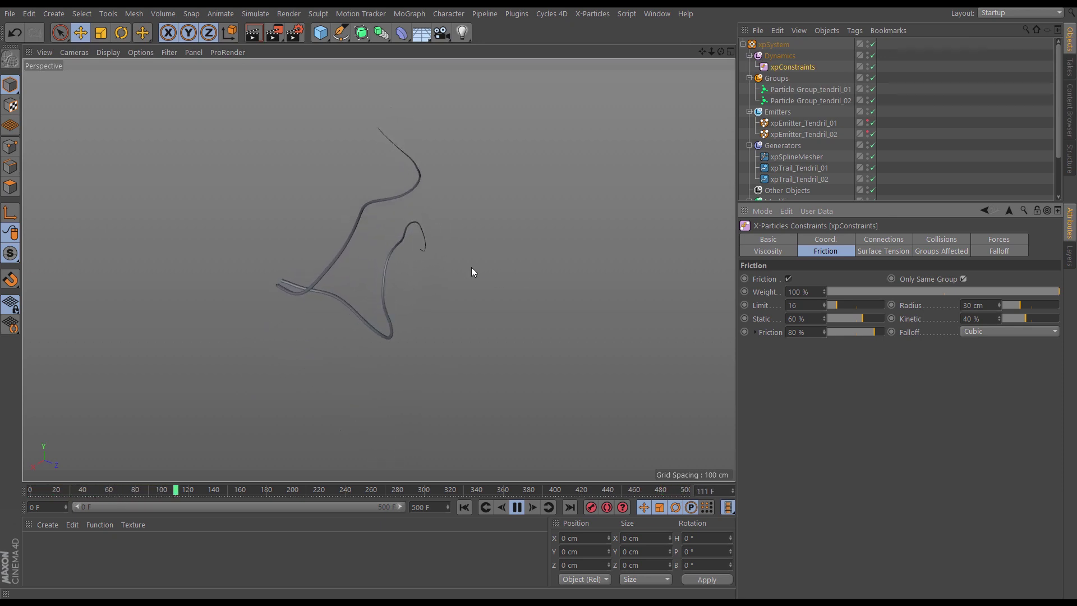
{"action": "left_click", "coordinate": [788, 278]}
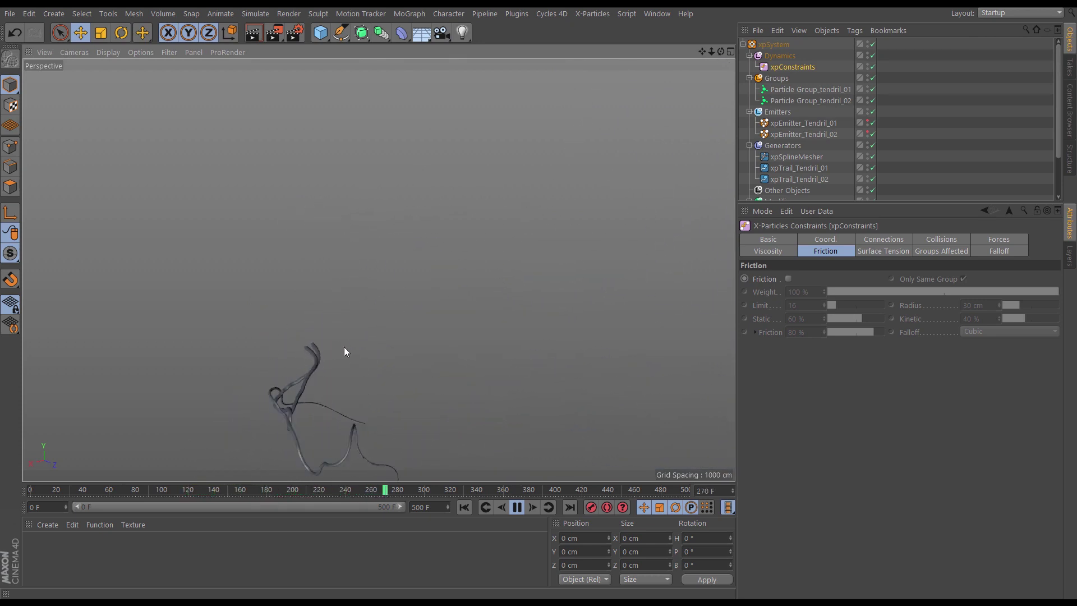
{"action": "scroll", "coordinate": [333, 292], "scroll_direction": "up", "scroll_amount": 3}
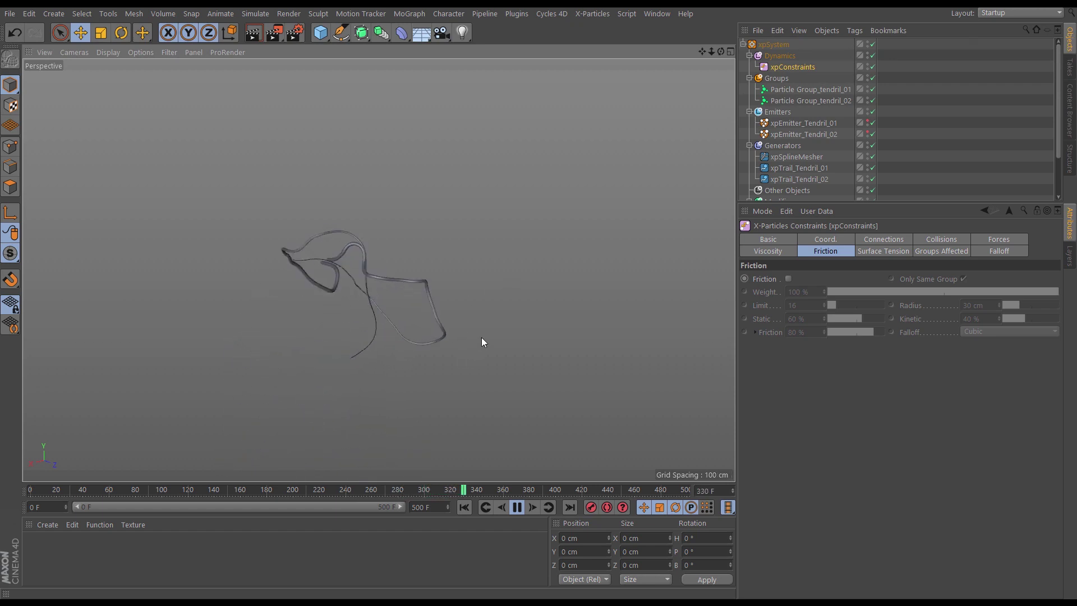